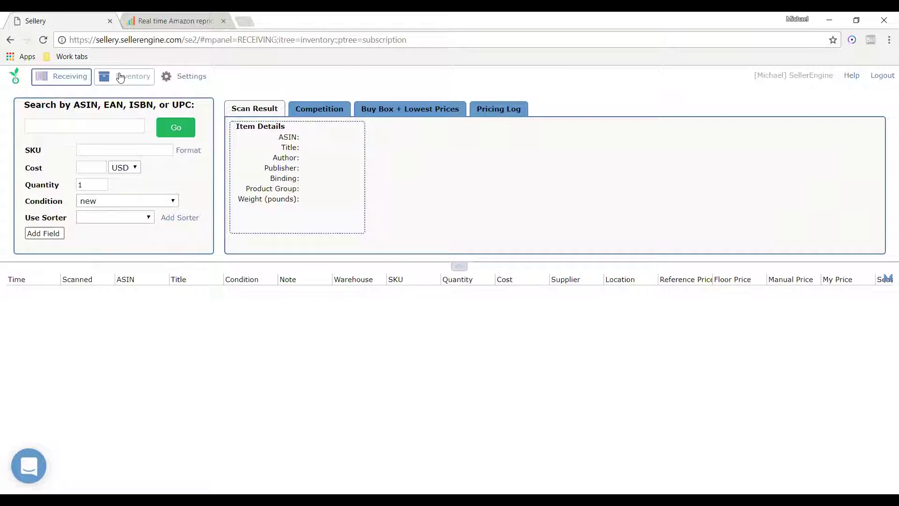
View the inventory and the General settings page, ending back at the inventory
click(128, 81)
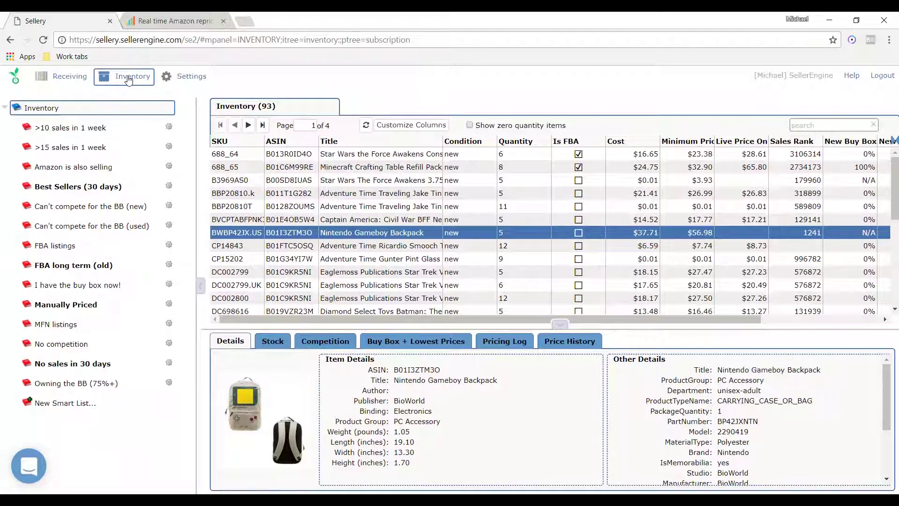
click(198, 77)
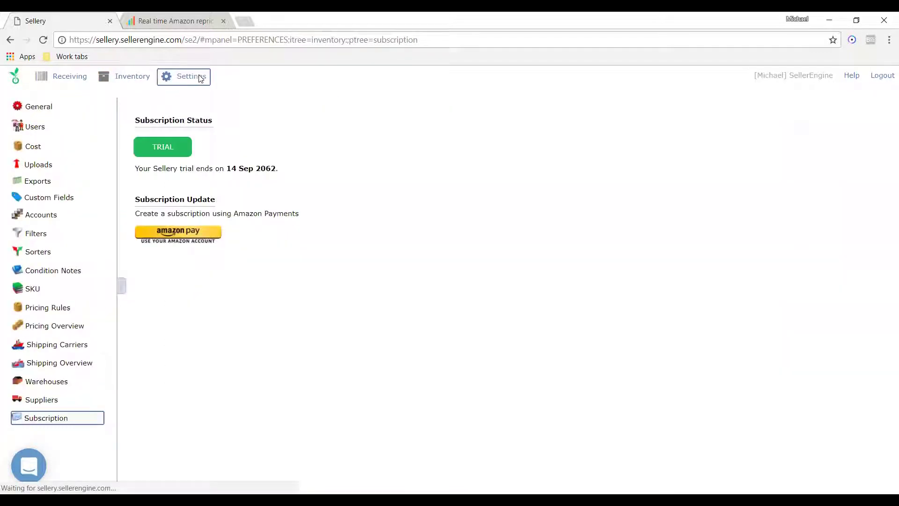
click(47, 110)
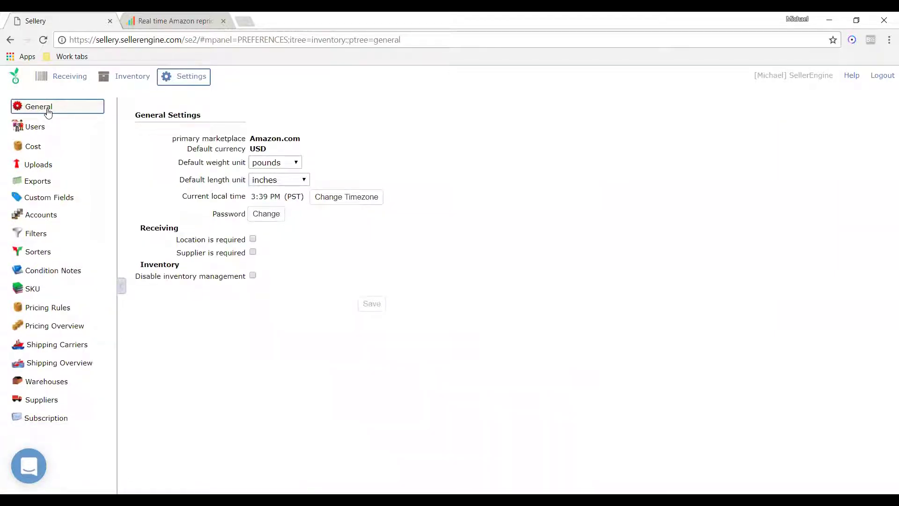
right_click(132, 80)
click(114, 82)
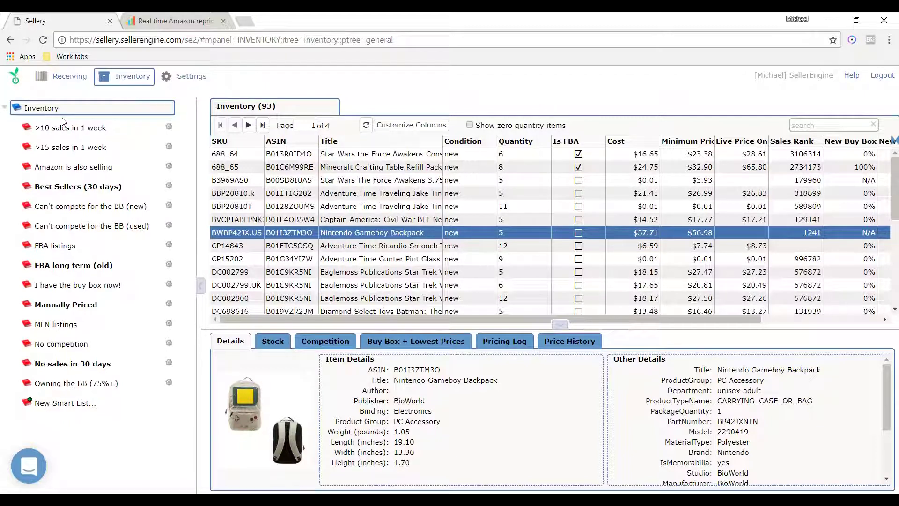
Open the ">10 sales in 1 week" smart list and review its filter conditions without changing them
click(35, 131)
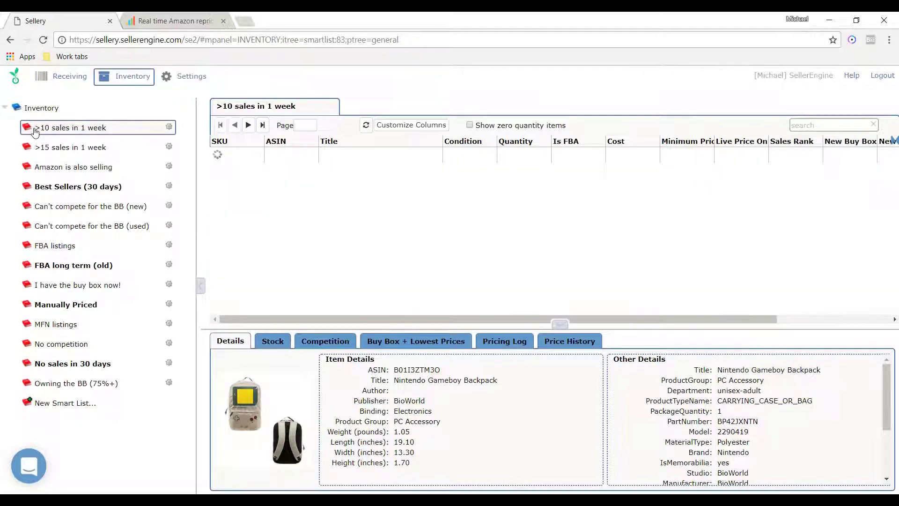
right_click(41, 148)
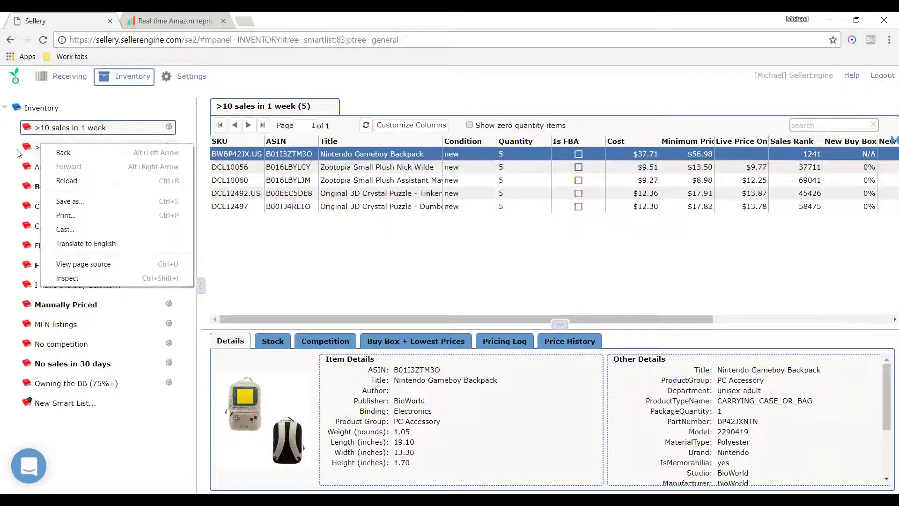
click(41, 148)
click(46, 133)
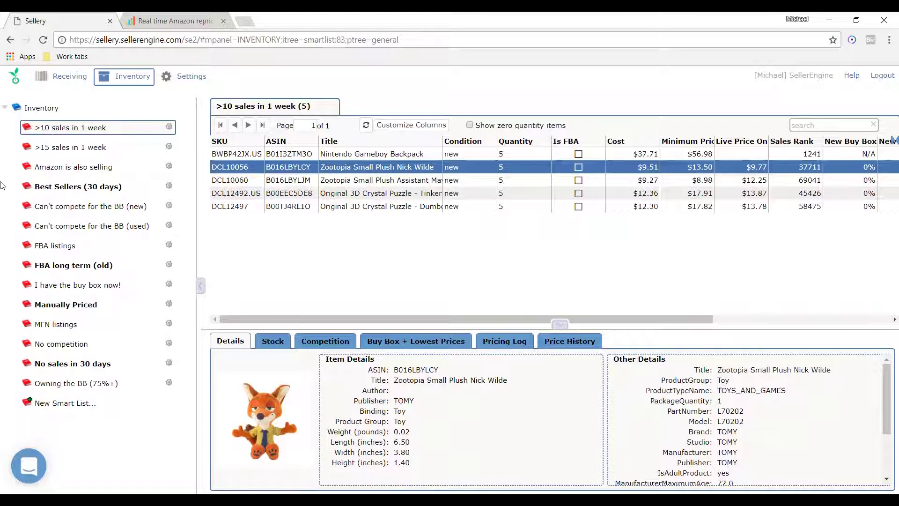
click(169, 128)
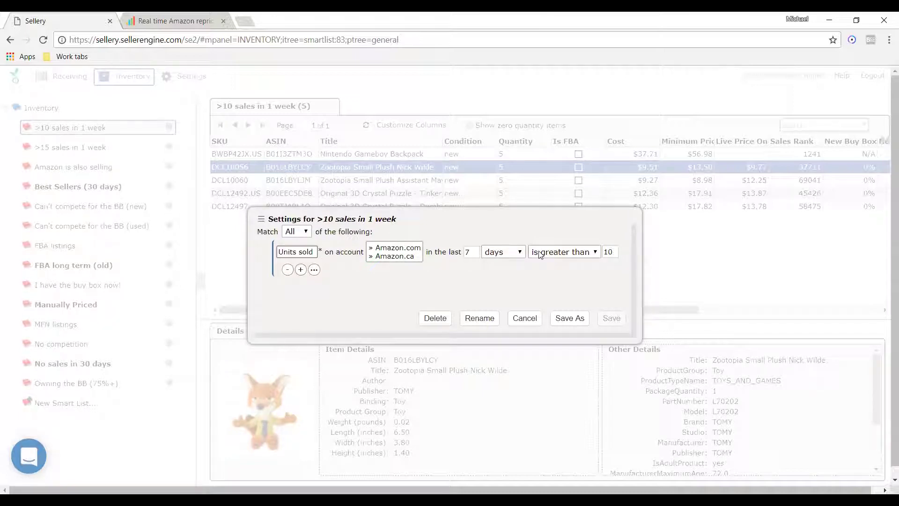
click(524, 319)
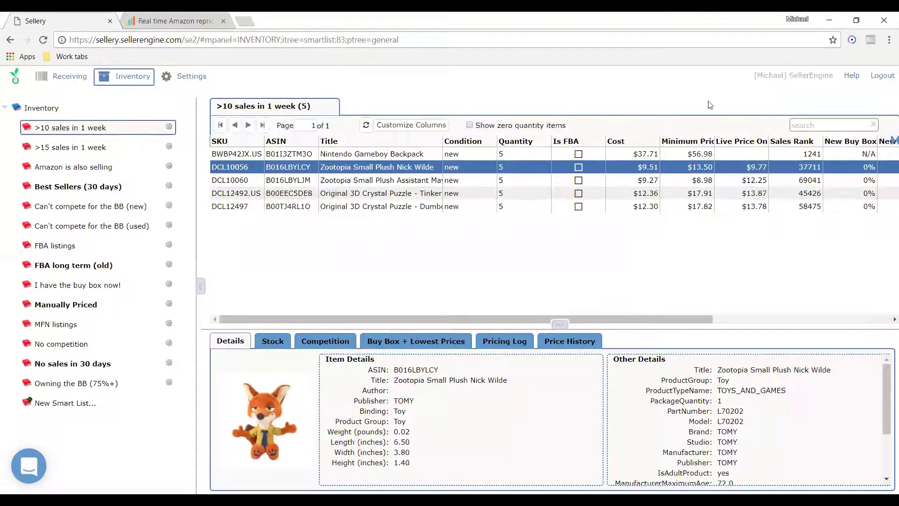
Browse the products in the ">10 sales in 1 week" list and examine their item details
key(Down)
key(Down)
key(Down)
key(Up)
key(Up)
key(Up)
key(Up)
click(299, 167)
click(302, 181)
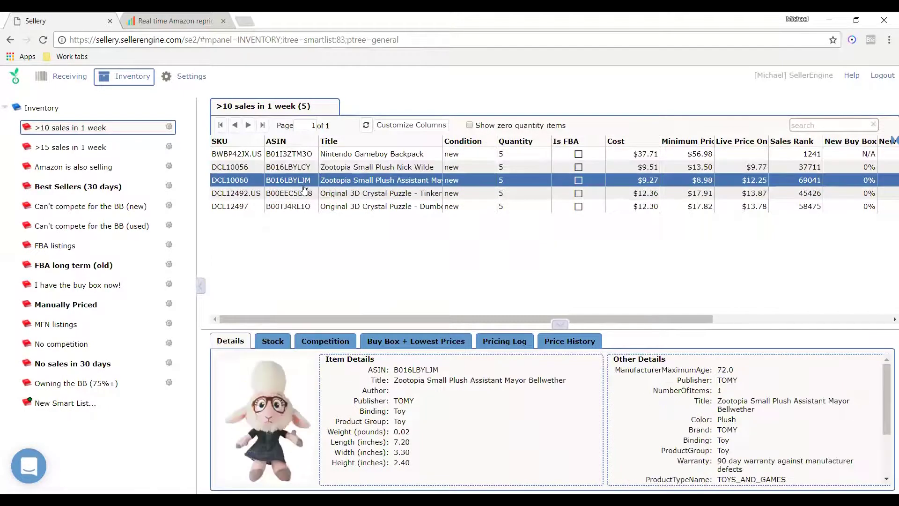
click(305, 156)
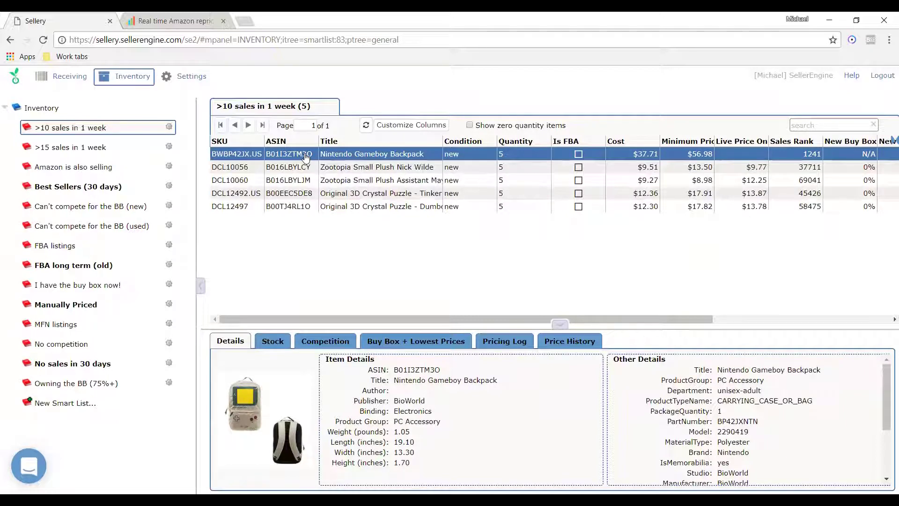
click(334, 168)
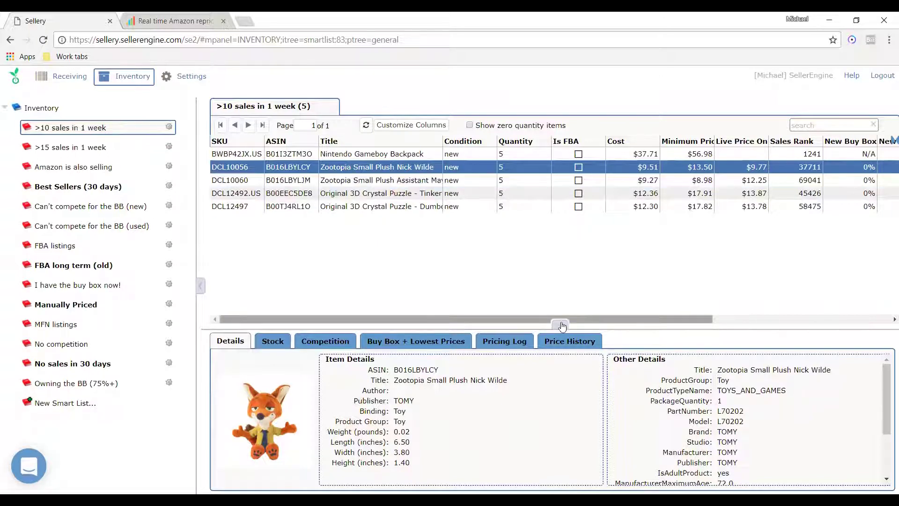
Open the ">15 sales in 1 week" smart list and enlarge the item details pane
drag(564, 327, 564, 286)
click(111, 151)
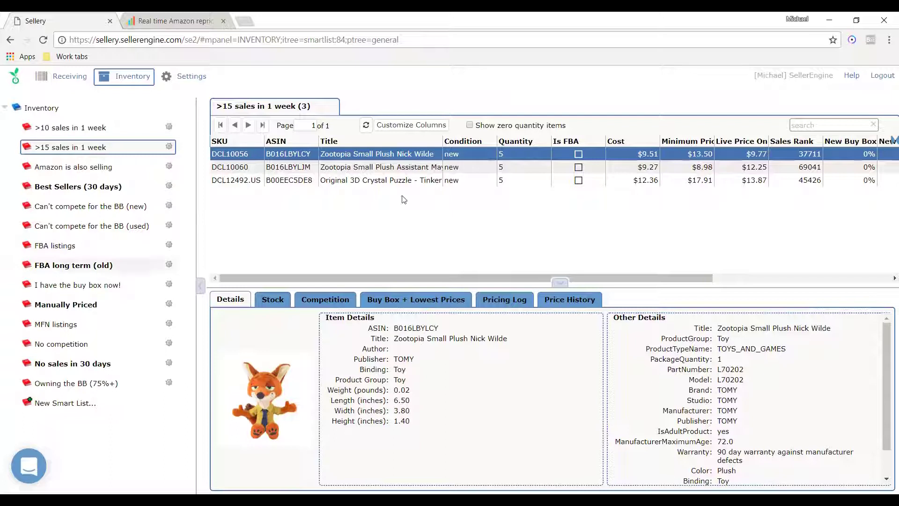
mouse_move(560, 284)
mouse_down()
mouse_move(561, 220)
mouse_move(561, 271)
mouse_up()
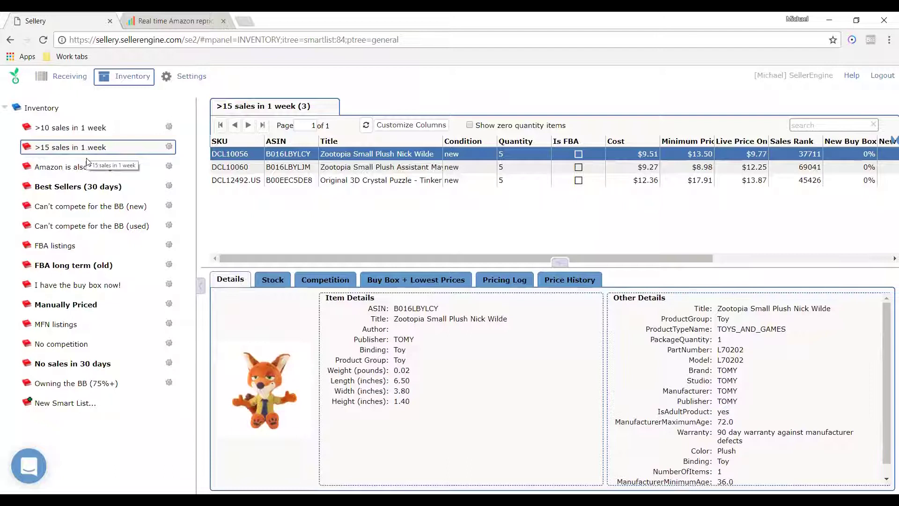
Add a trial condition to the ">15 sales in 1 week" smart list, browse the available field categories, and discard the change
click(169, 147)
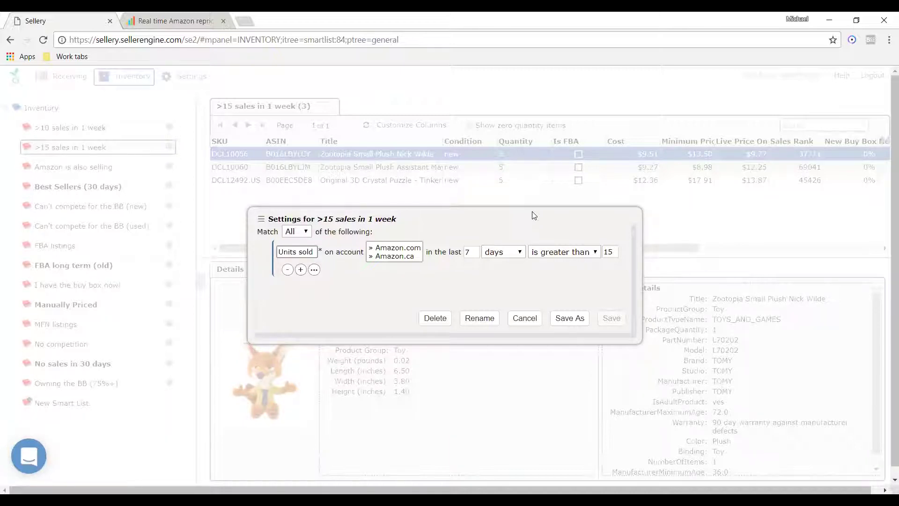
click(301, 269)
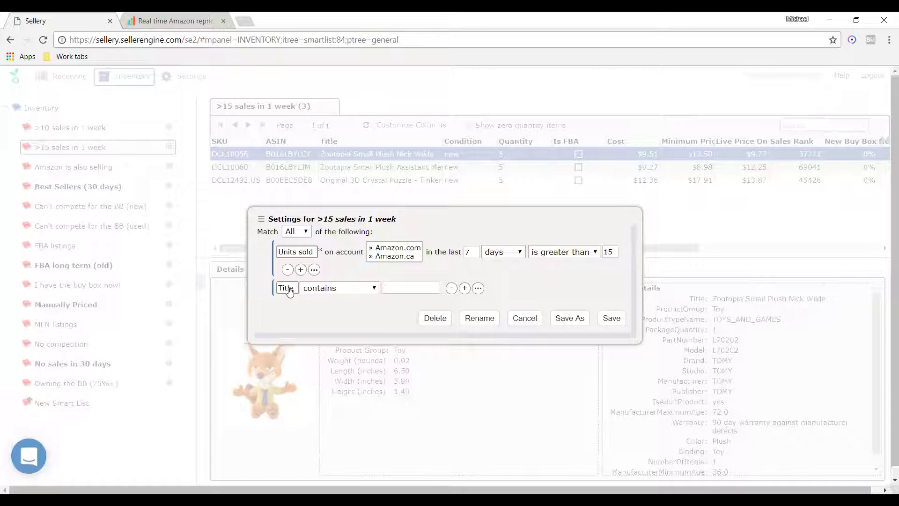
click(289, 291)
mouse_move(317, 292)
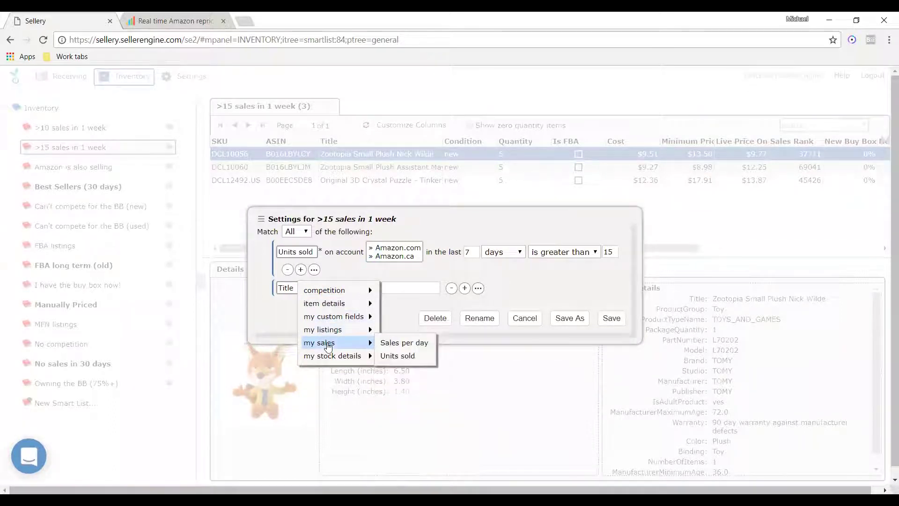
mouse_move(332, 360)
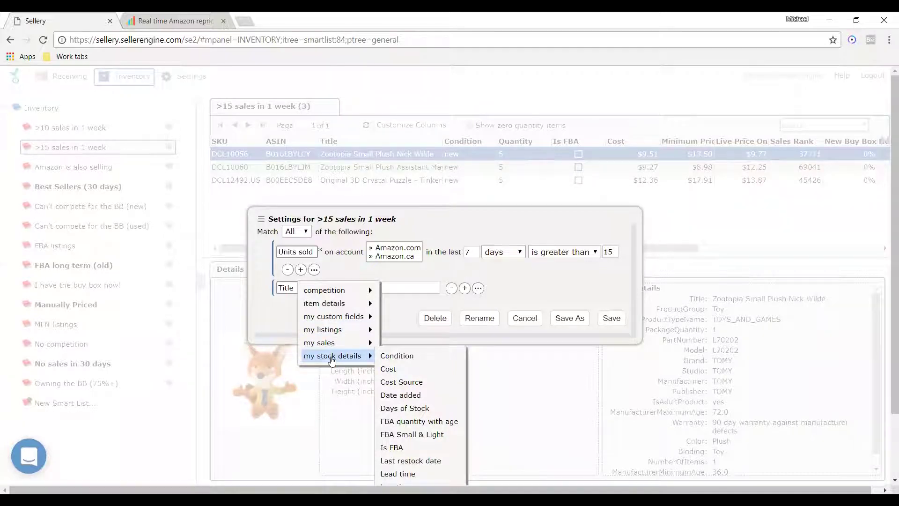
mouse_move(368, 317)
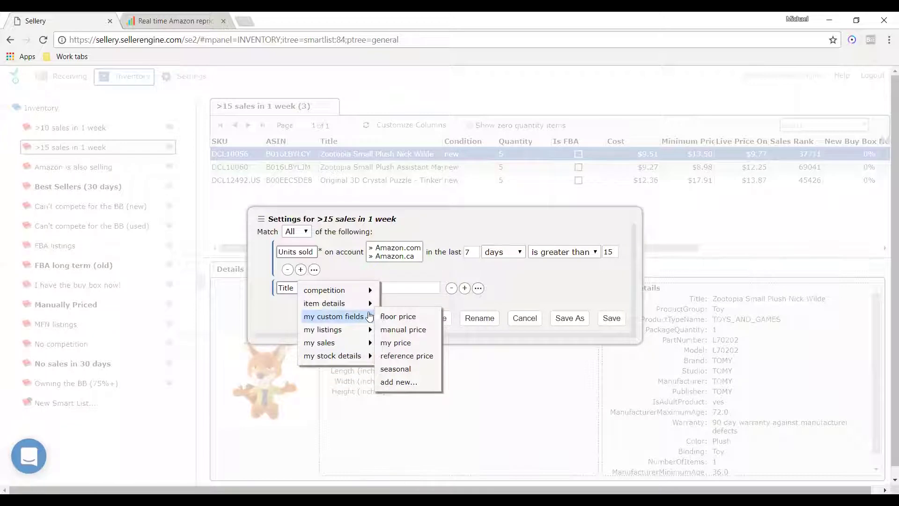
click(539, 286)
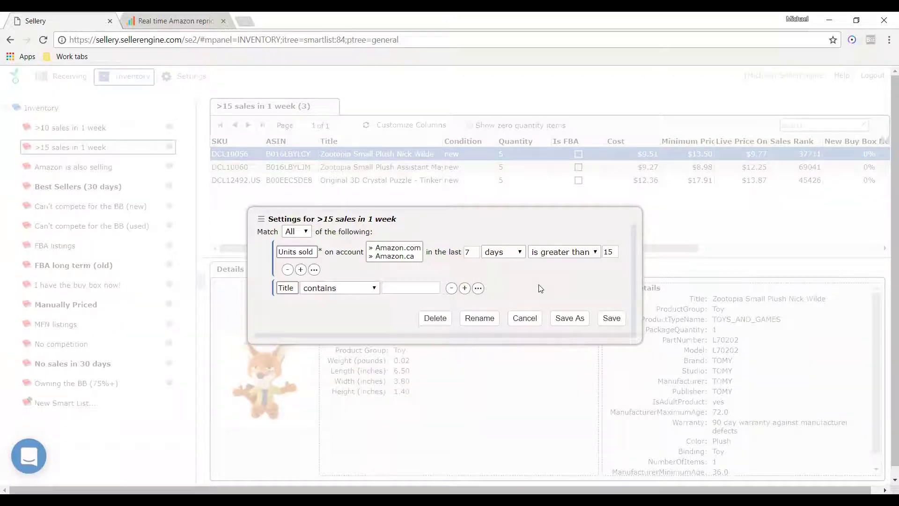
click(524, 318)
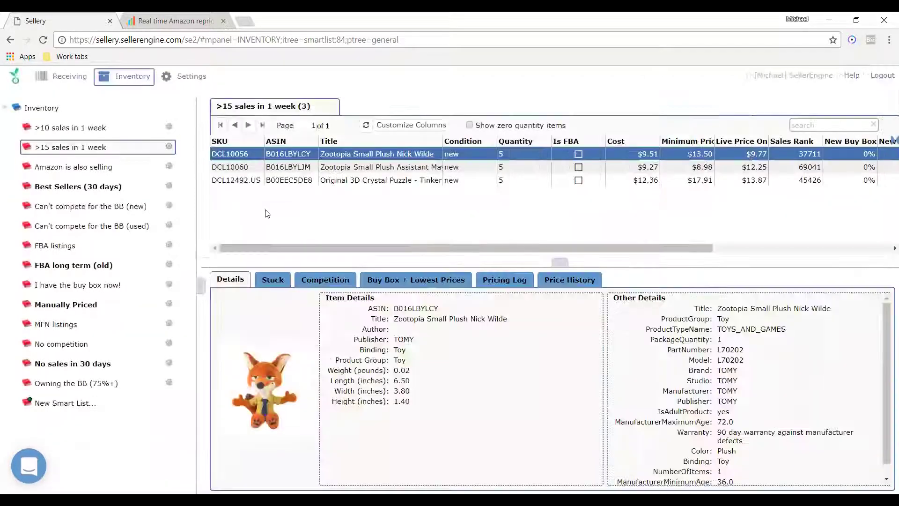
Open the "Amazon is also selling" smart list and look through its first listings
click(76, 128)
click(84, 149)
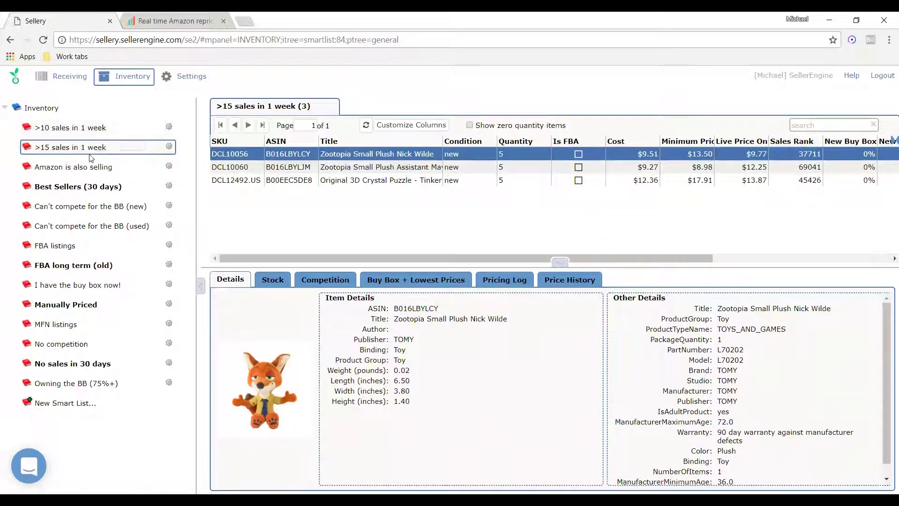
click(91, 170)
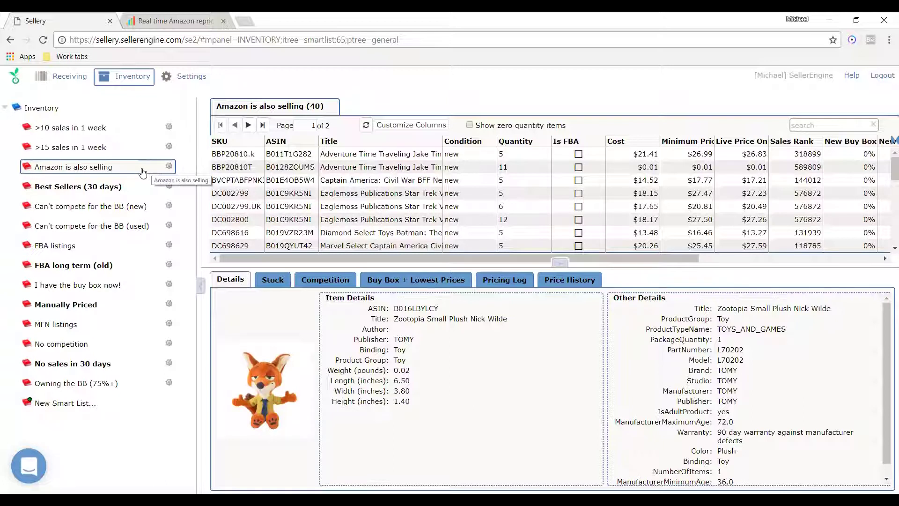
click(398, 155)
click(475, 169)
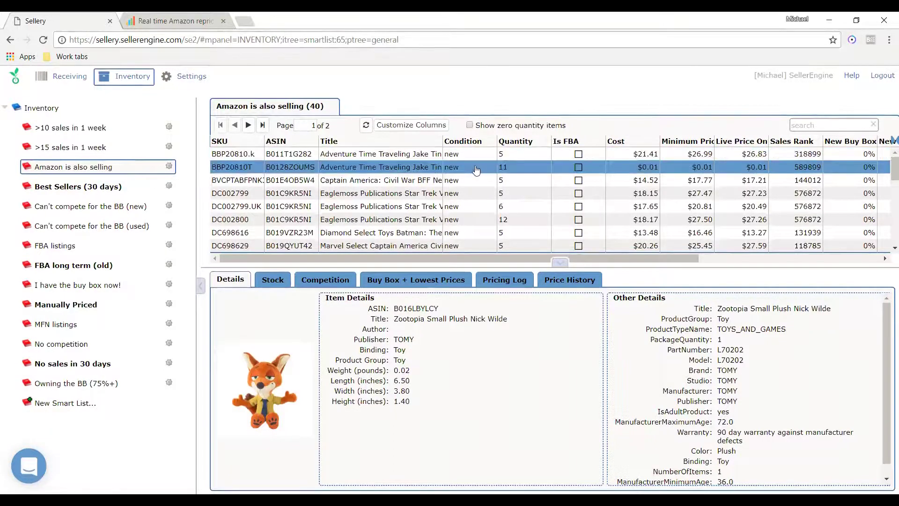
click(235, 154)
click(276, 171)
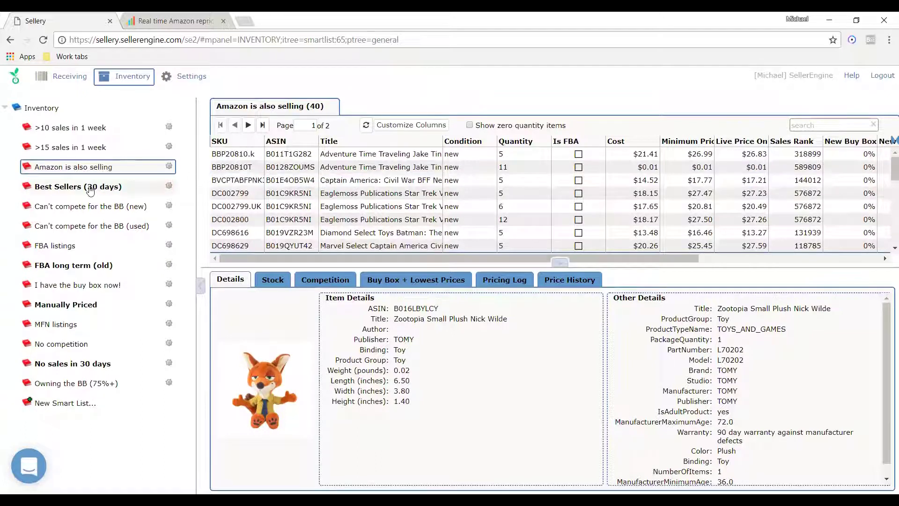
Clear the USD amount subtracted from the minimum price in the "Can't compete for the BB (new)" smart list, save it, and enlarge the results list
click(92, 211)
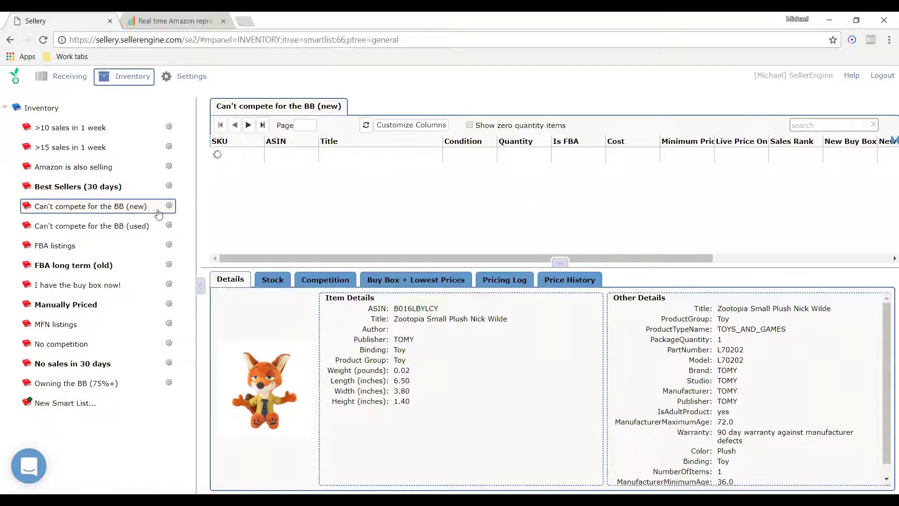
click(170, 207)
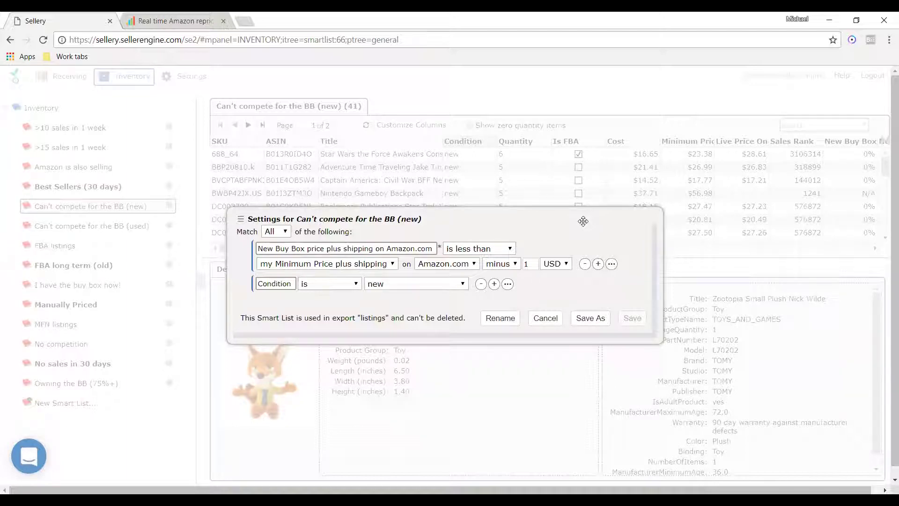
double_click(533, 266)
key(BackSpace)
click(633, 321)
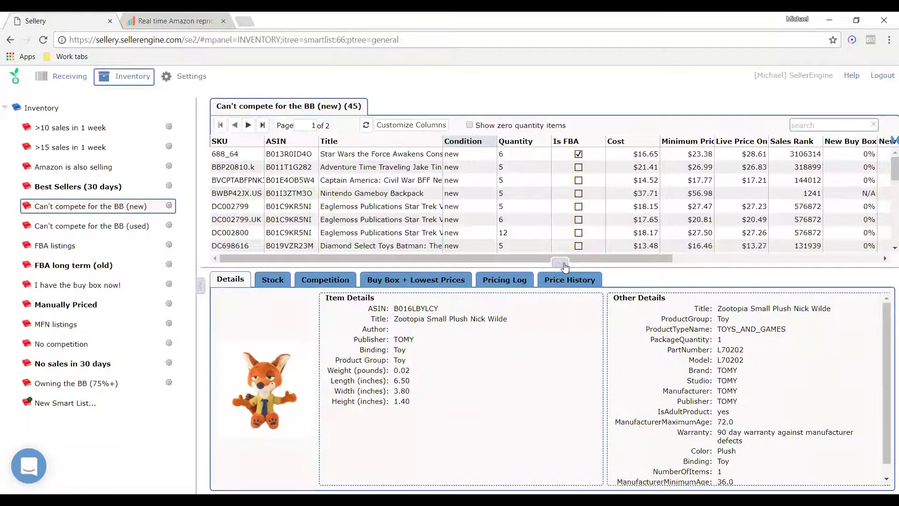
drag(565, 267, 565, 341)
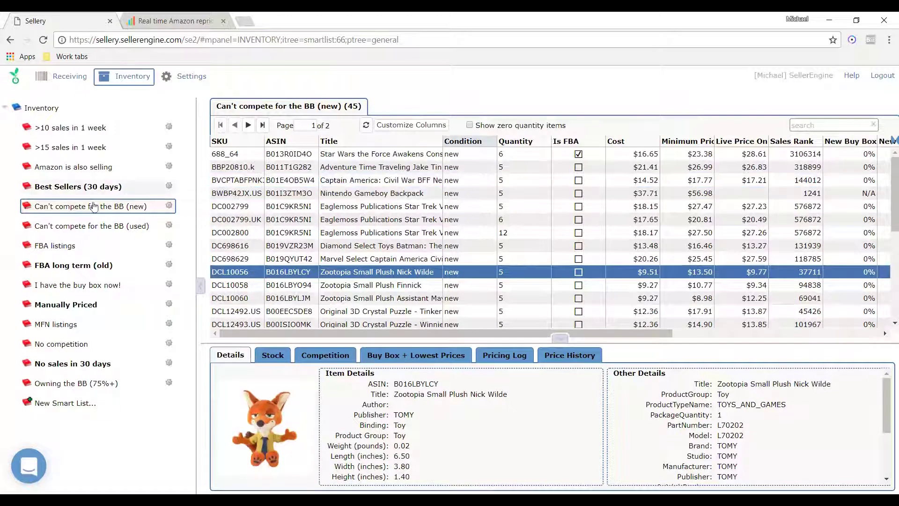
Open the "FBA long term (old)" smart list and enlarge the item details pane
click(53, 266)
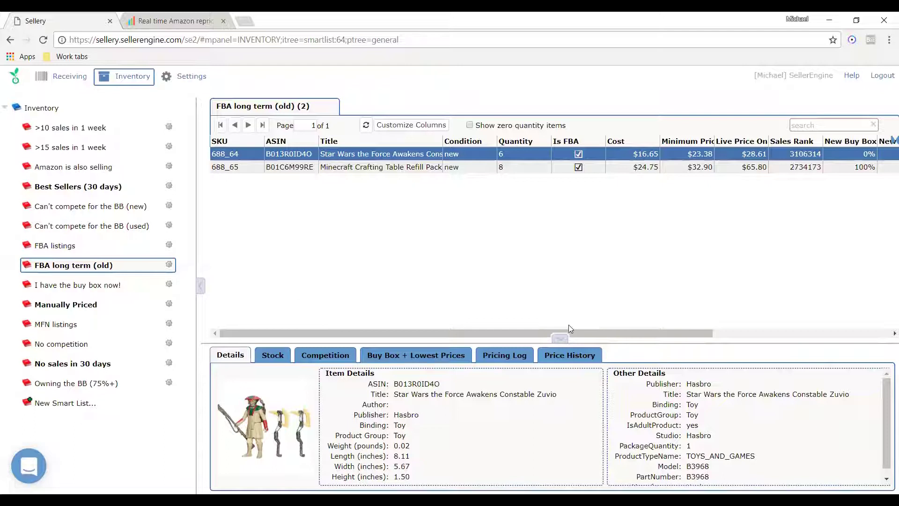
drag(562, 339, 563, 262)
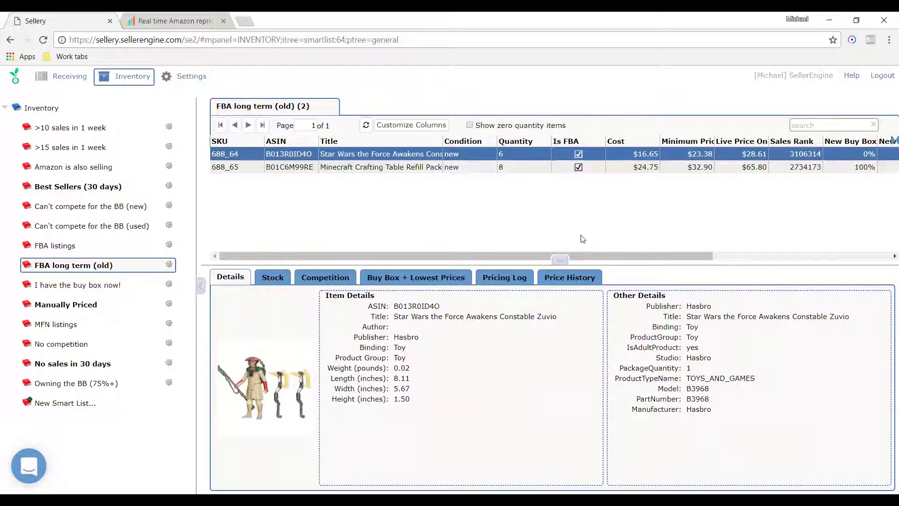
drag(562, 261, 564, 237)
Open the full inventory and browse the item and listing detail fields available as extra columns, cancelling without adding one
click(47, 109)
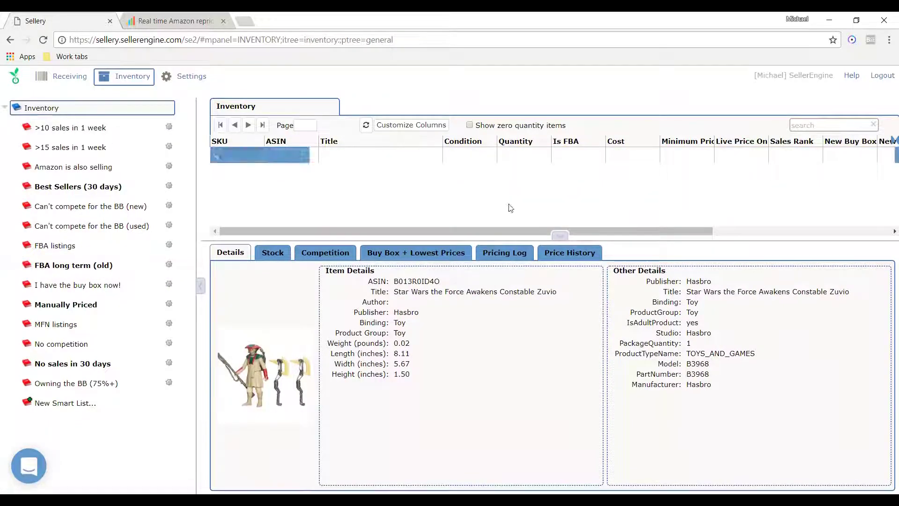
drag(561, 235, 570, 323)
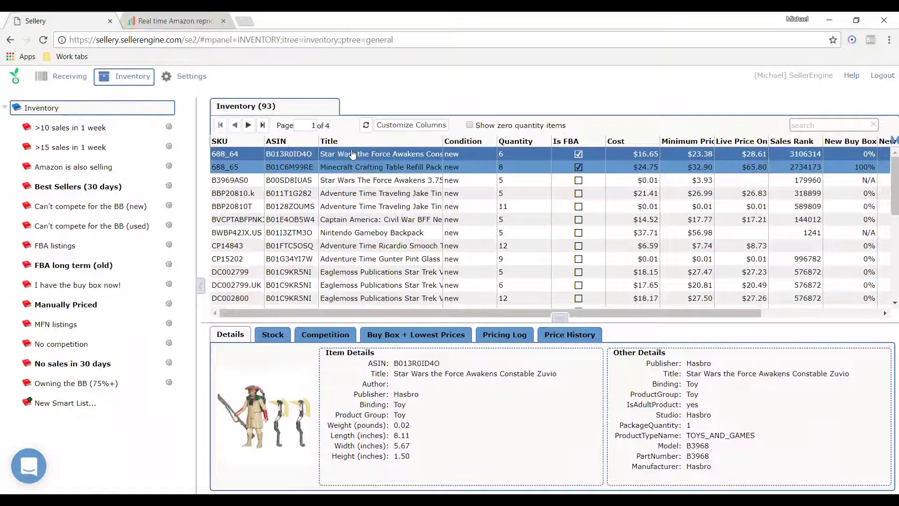
click(419, 129)
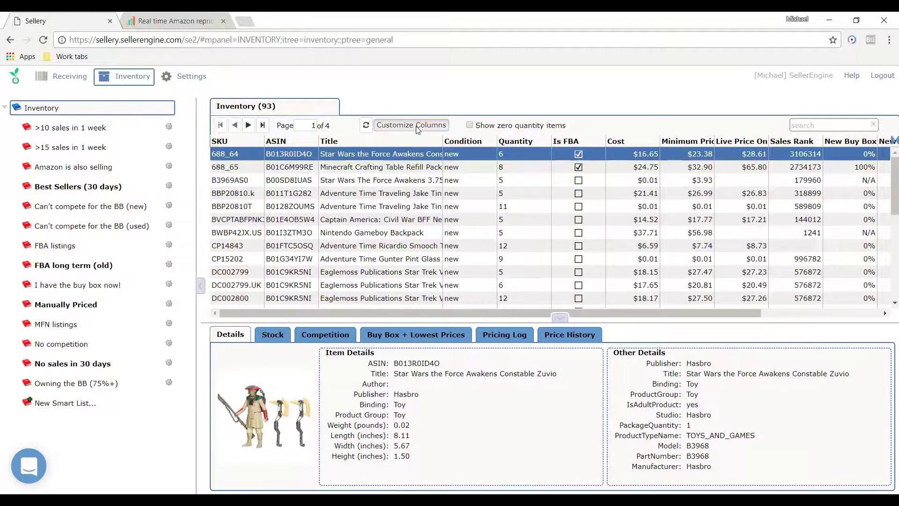
drag(474, 286, 803, 285)
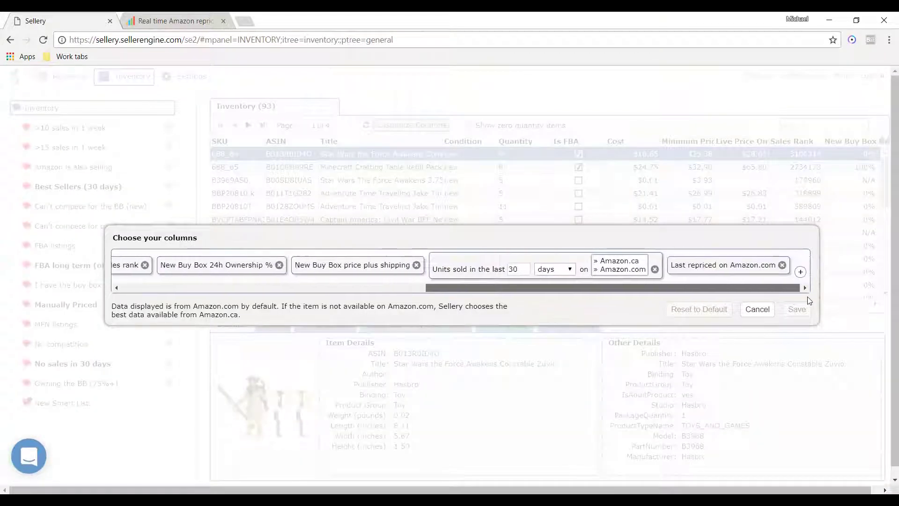
click(800, 272)
mouse_move(747, 275)
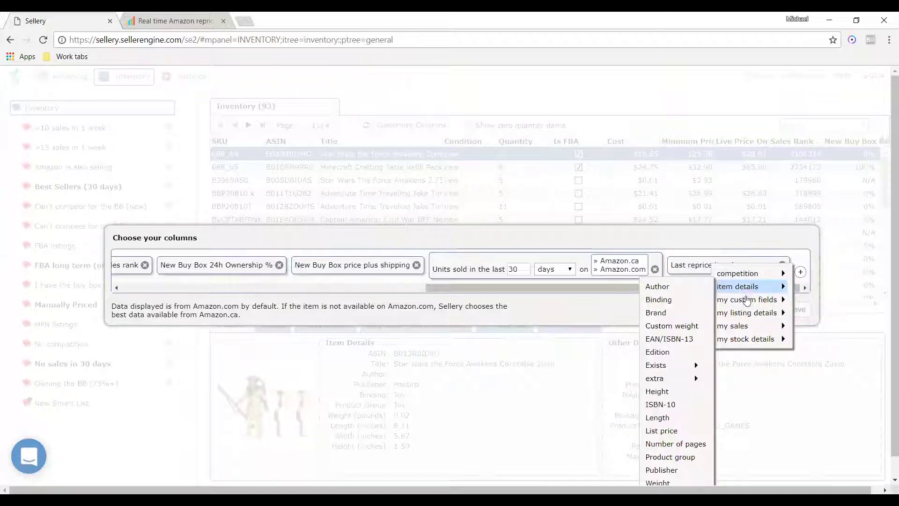
mouse_move(748, 302)
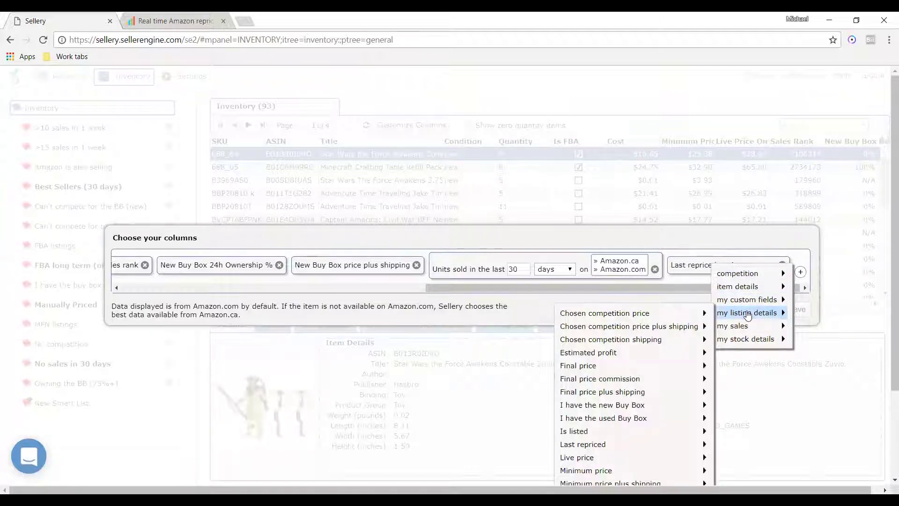
click(592, 317)
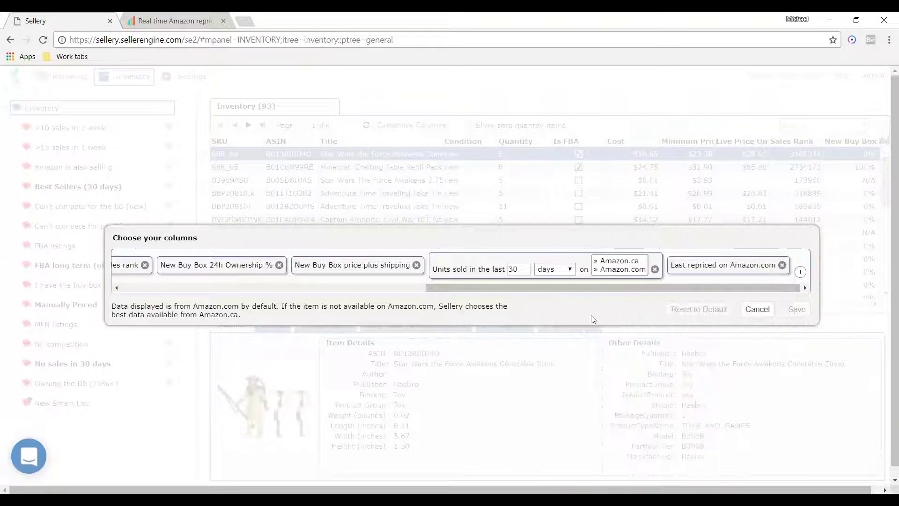
click(756, 309)
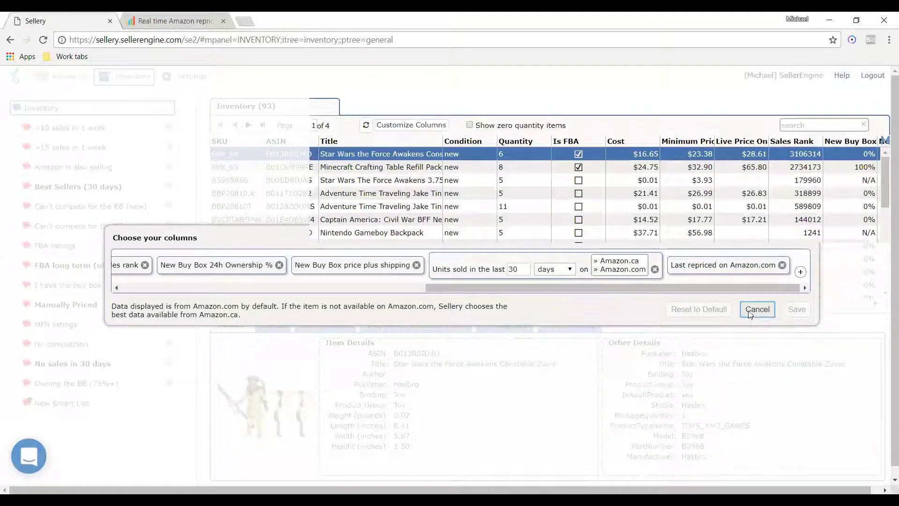
Review the Amazon.com pricing log of the Star Wars Constable Zuvio item, including its target price, in an enlarged details pane
drag(560, 319, 567, 247)
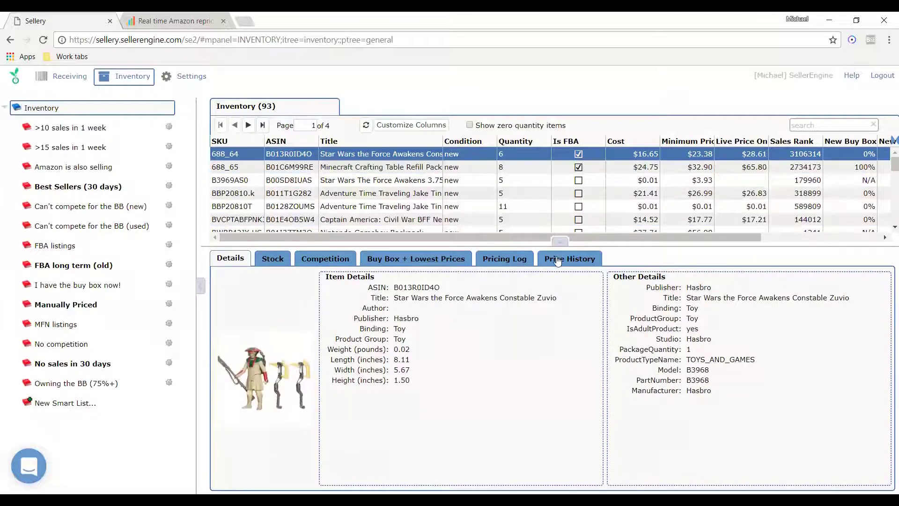
click(515, 258)
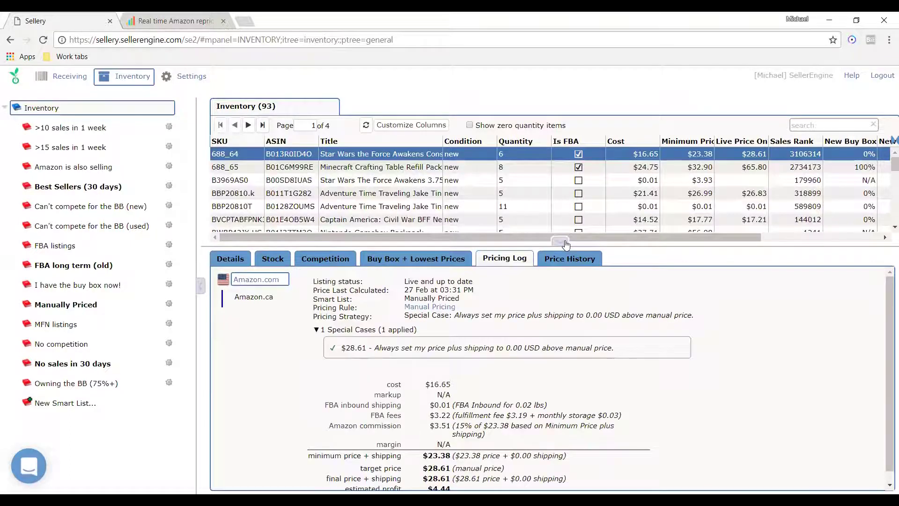
drag(567, 242, 564, 195)
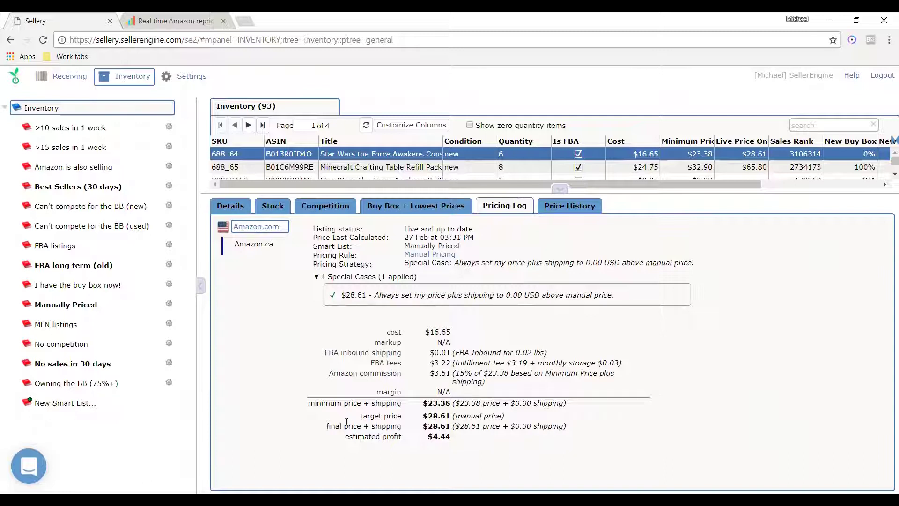
drag(452, 416, 587, 424)
click(587, 425)
mouse_move(561, 187)
mouse_down()
mouse_move(562, 162)
mouse_move(562, 192)
mouse_up()
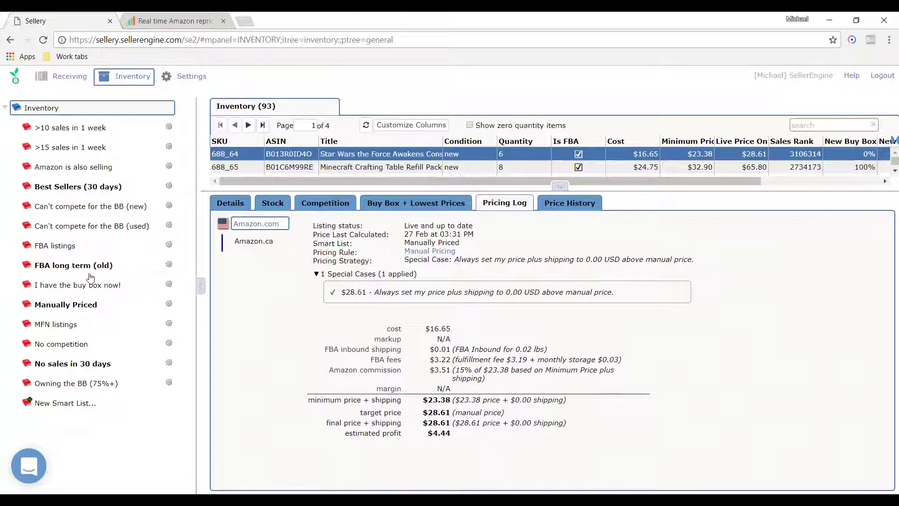
Open the "FBA listings" smart list and show the Minecraft Crafting Table Refill Pack's pricing log in an enlarged pane
click(61, 250)
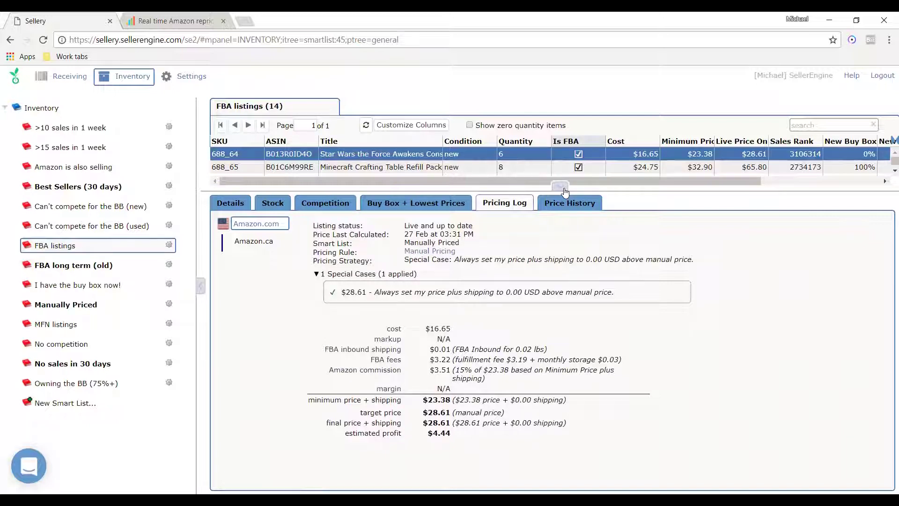
click(461, 168)
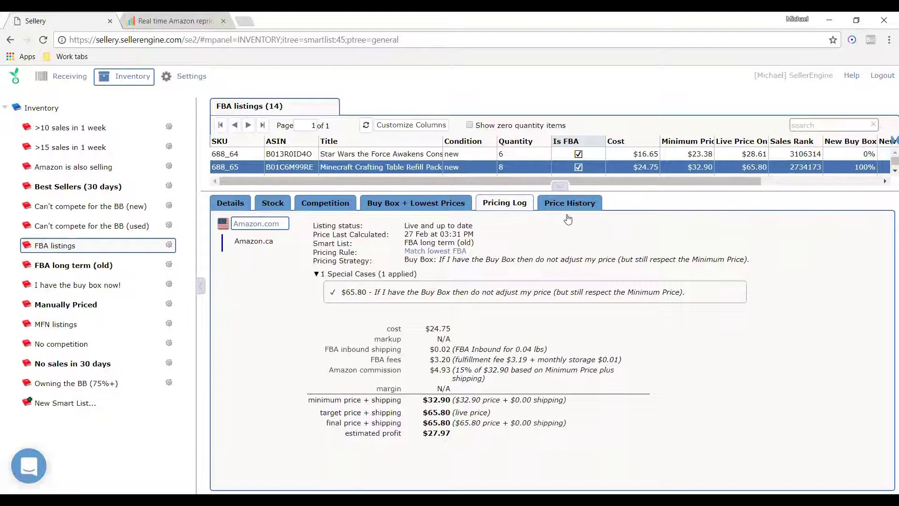
drag(568, 219, 568, 217)
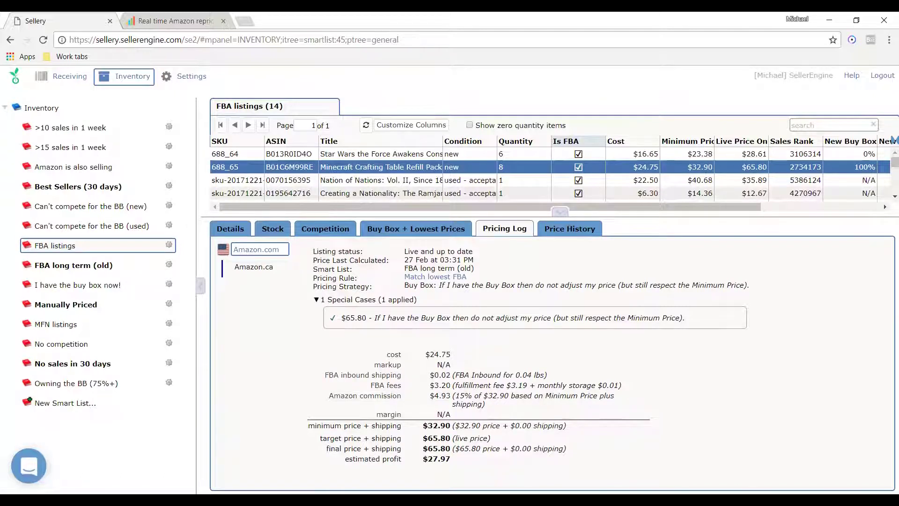
drag(561, 212, 569, 171)
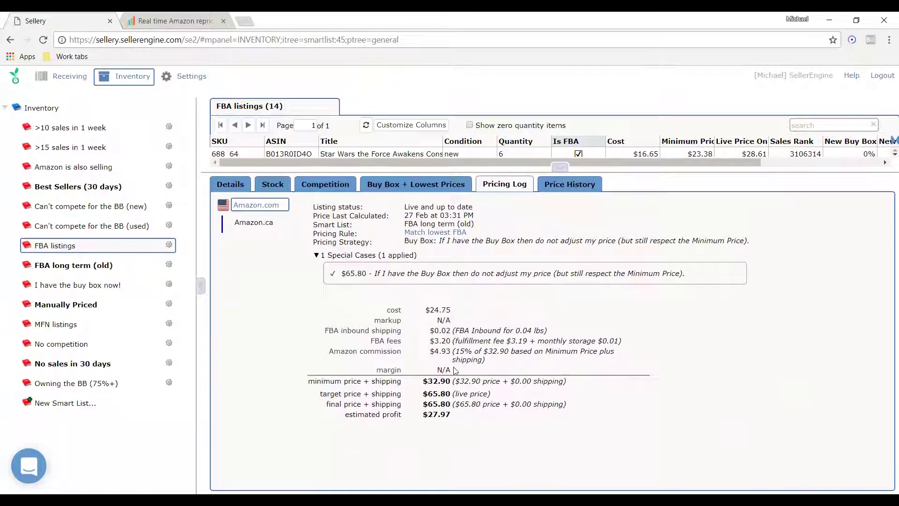
Highlight the cost and fee breakdown and the minimum price plus shipping in the Minecraft item's pricing log
drag(457, 372, 352, 310)
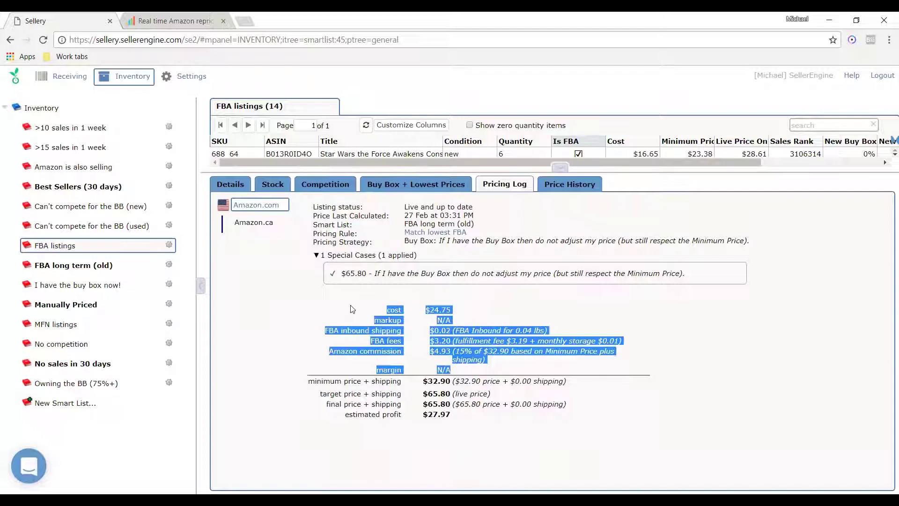
click(500, 393)
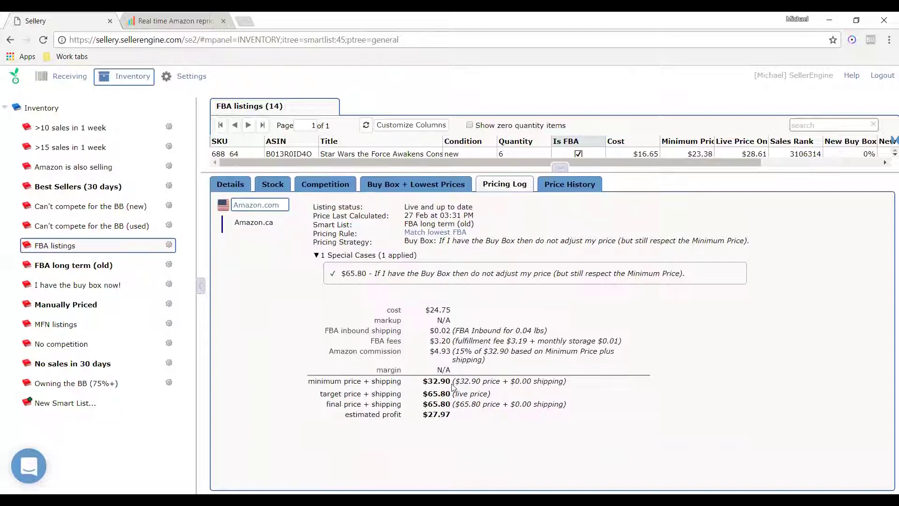
drag(451, 383, 304, 385)
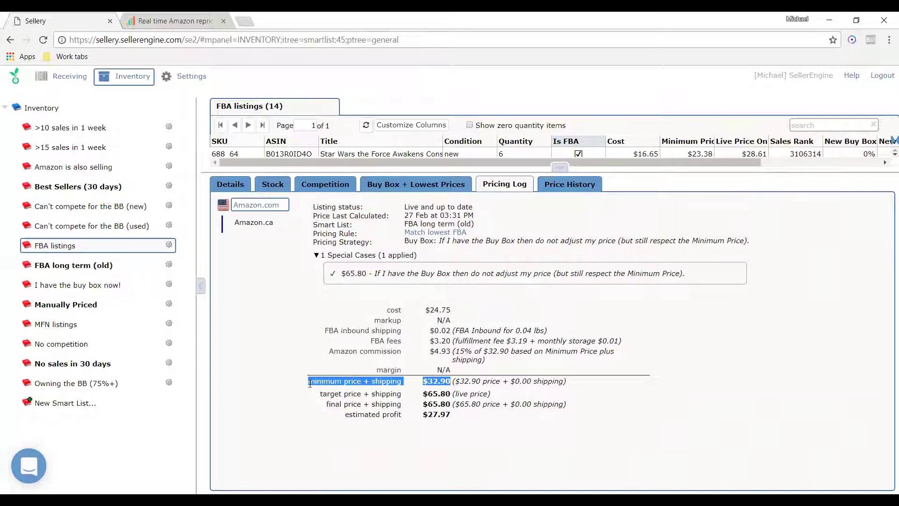
click(554, 289)
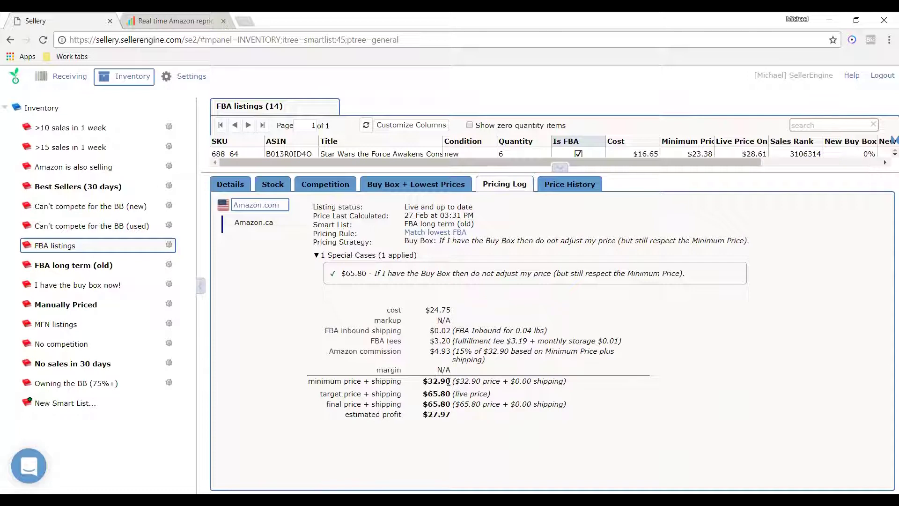
drag(450, 382, 423, 383)
click(601, 386)
Highlight the margin and markup lines in the Minecraft item's pricing log
drag(455, 370, 377, 370)
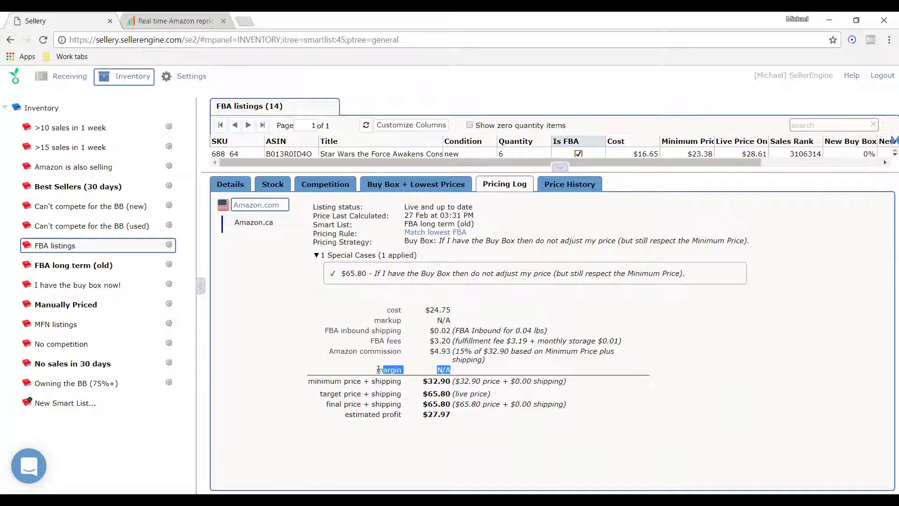
click(453, 320)
drag(453, 321, 375, 321)
click(478, 314)
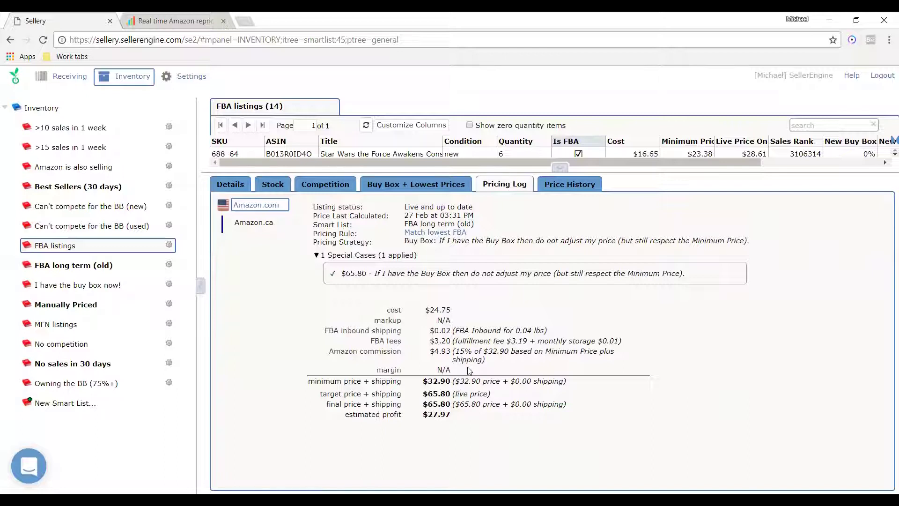
Enlarge the listings table and look through the smart lists from ">10 sales in 1 week" to "Best Sellers (30 days)"
drag(561, 169, 570, 226)
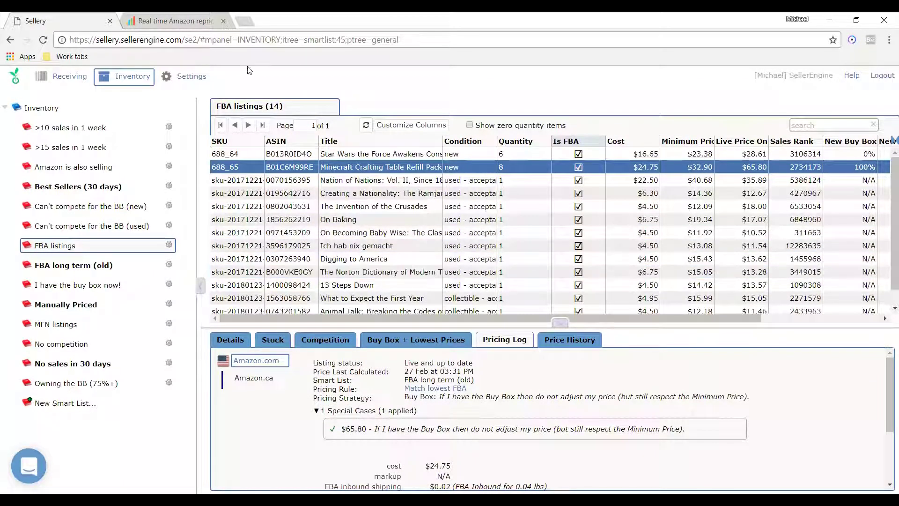
click(83, 129)
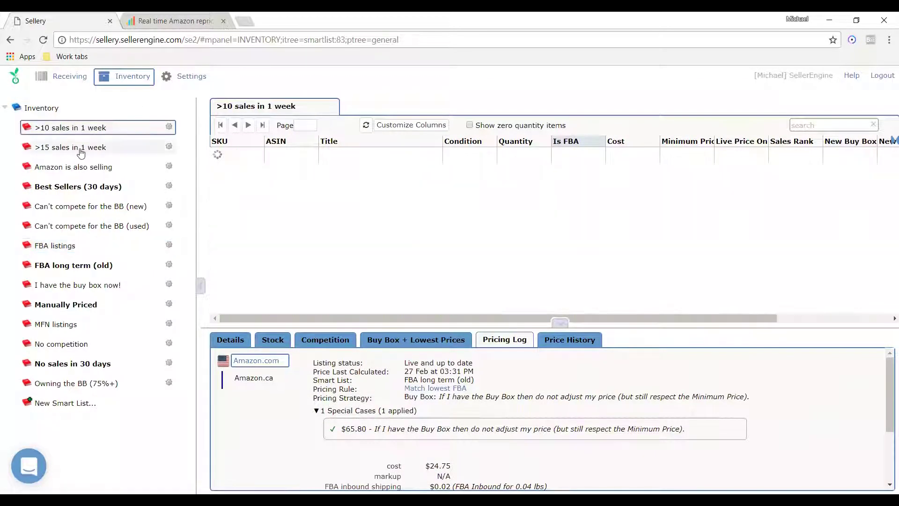
click(81, 150)
click(81, 169)
click(80, 187)
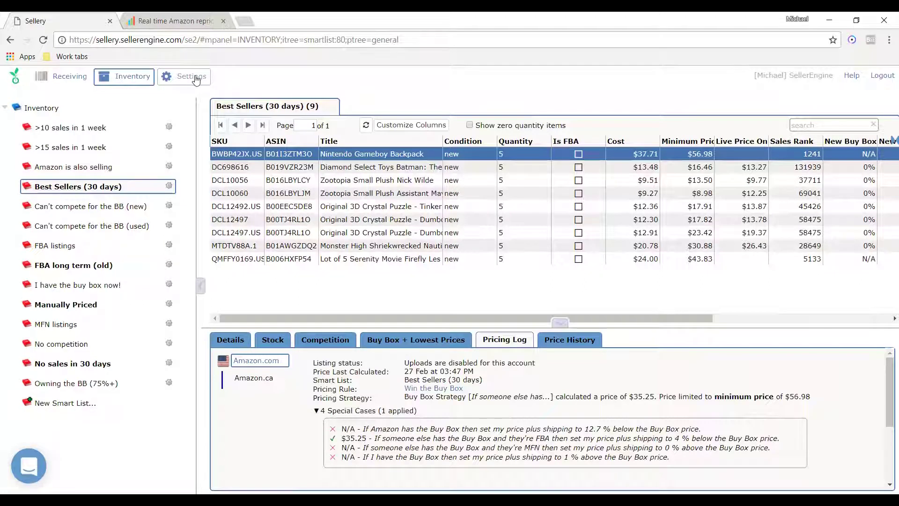
Open the pricing rules in the settings and show the Lowest Price rule's competition filters in an enlarged editor
click(195, 80)
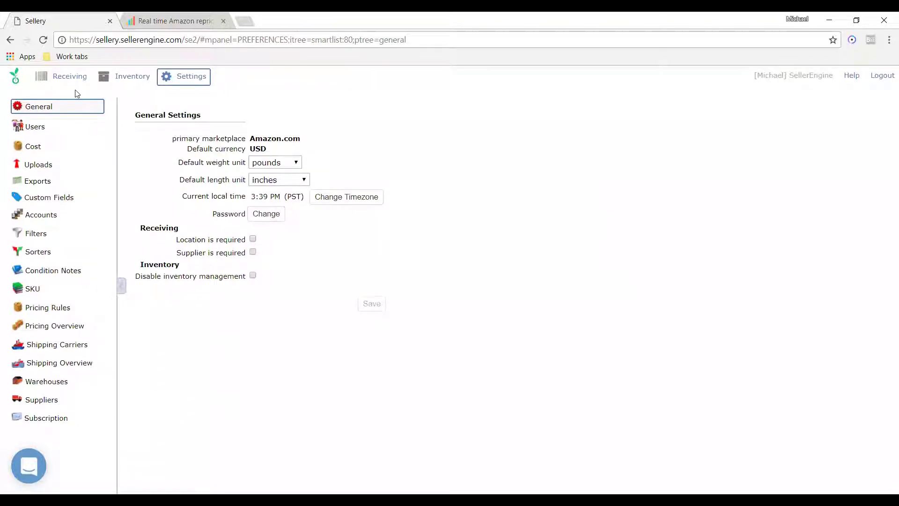
click(47, 309)
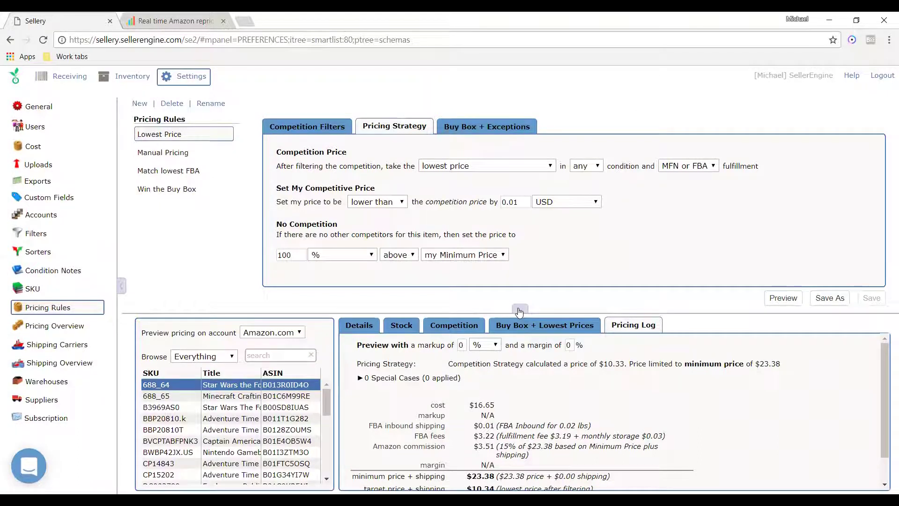
drag(518, 312, 521, 358)
click(329, 133)
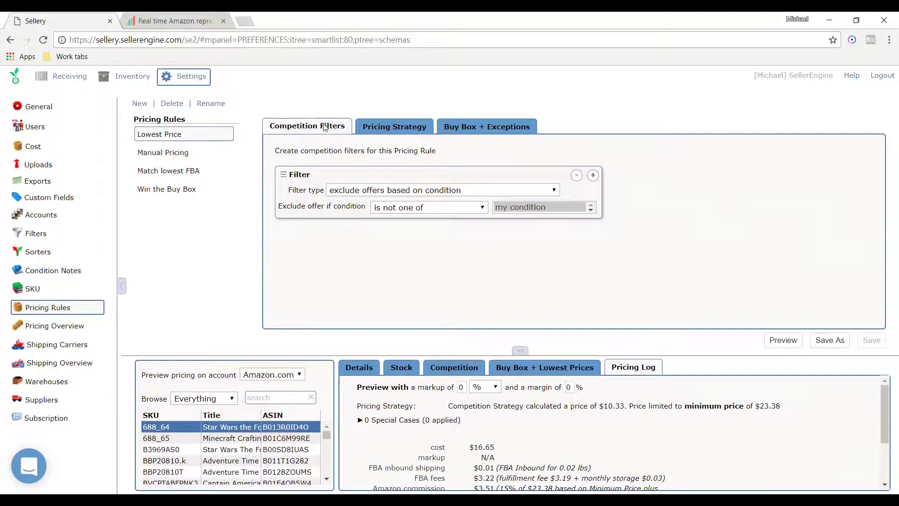
Add a competition filter to the Lowest Price rule that excludes offers based on FBA status, excluding non FBA offers
click(592, 175)
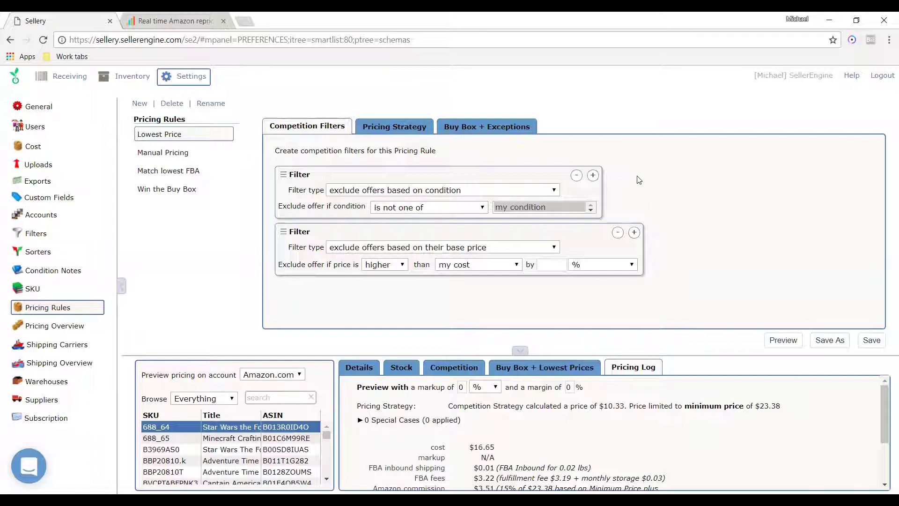
click(421, 248)
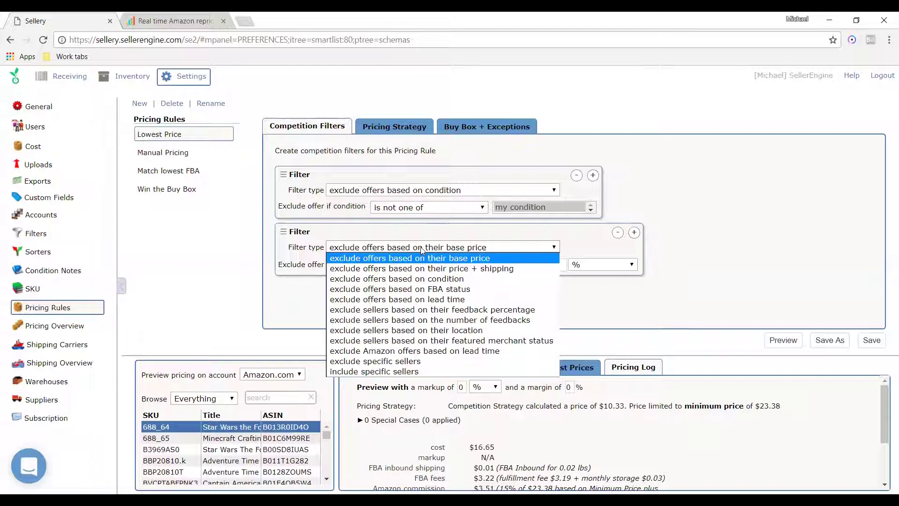
click(429, 291)
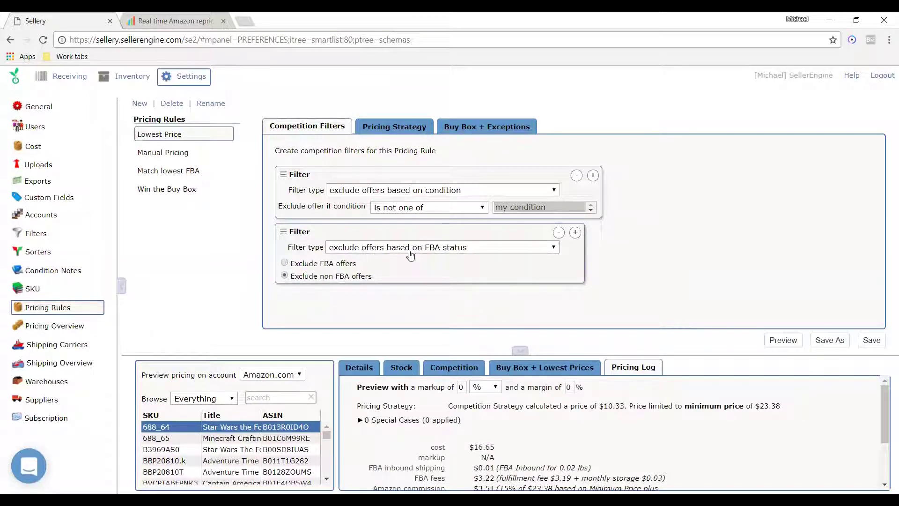
Add a third competition filter to the Lowest Price rule with the type "exclude specific sellers" and show all its fields
click(575, 233)
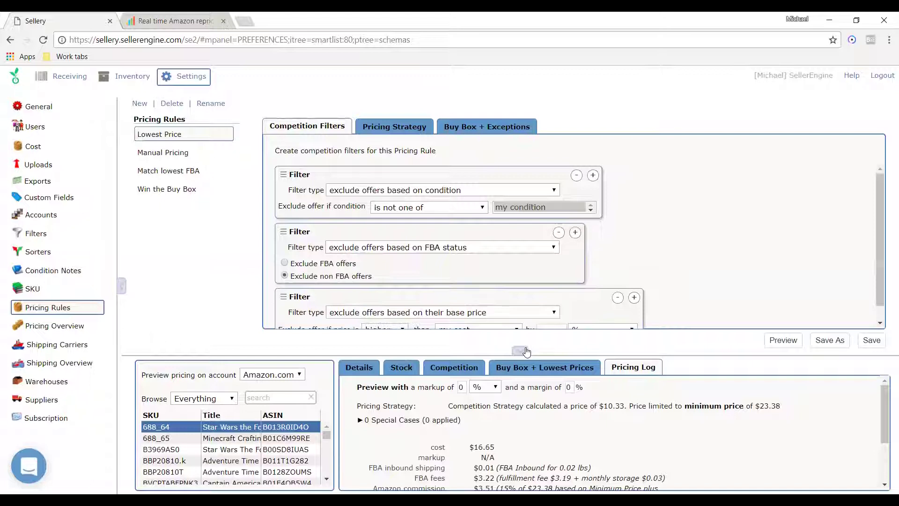
click(554, 312)
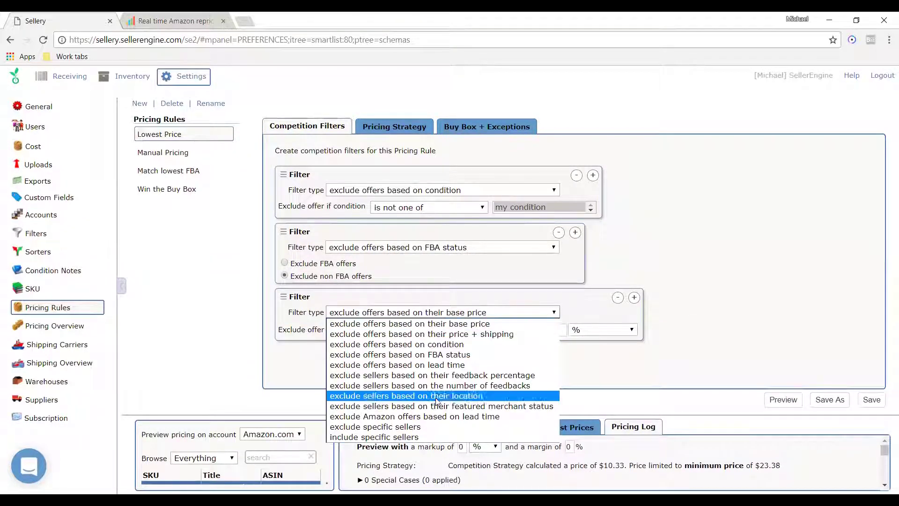
click(411, 427)
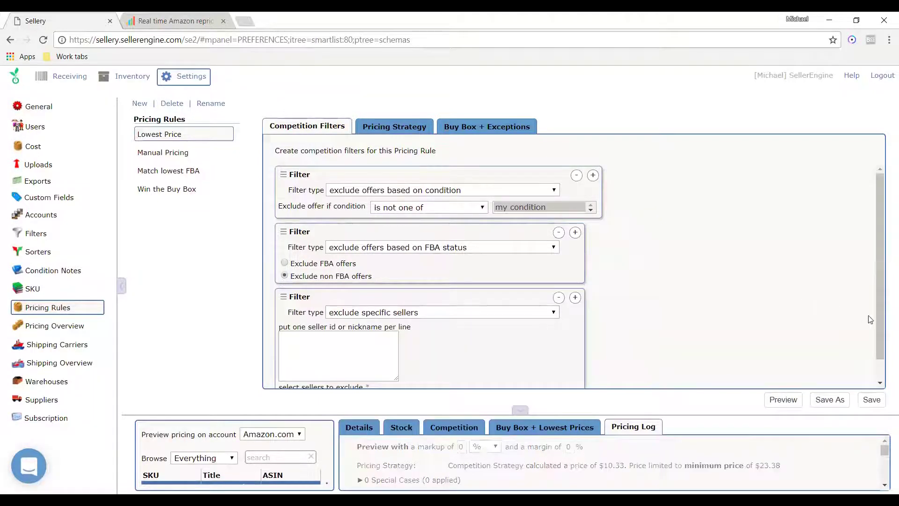
drag(879, 315, 882, 347)
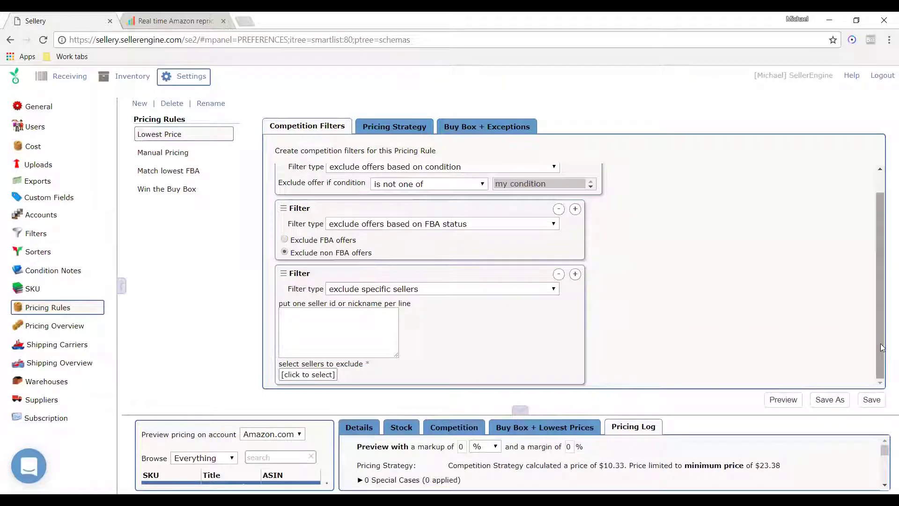
Remove the "exclude specific sellers" filter from the Lowest Price rule
click(353, 323)
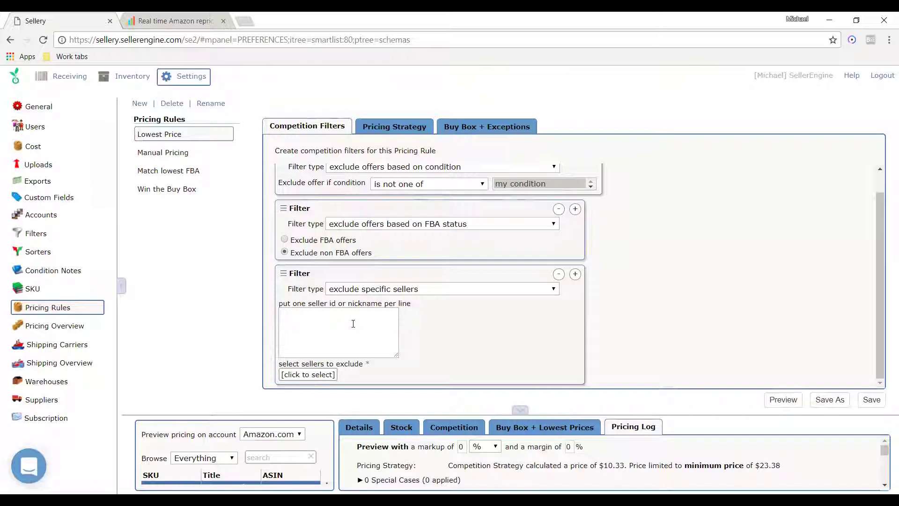
click(353, 324)
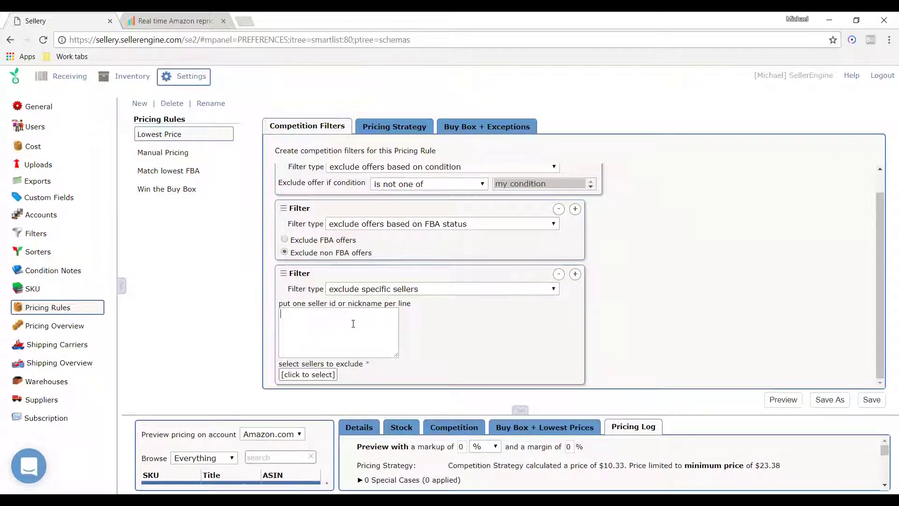
click(558, 275)
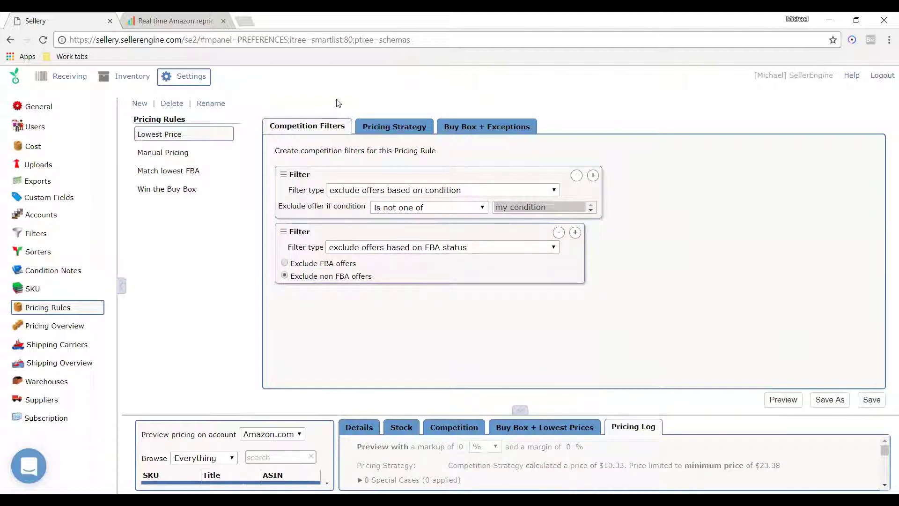
Open the Lowest Price rule's pricing strategy and look through the condition and fulfillment options for the competition price
click(391, 127)
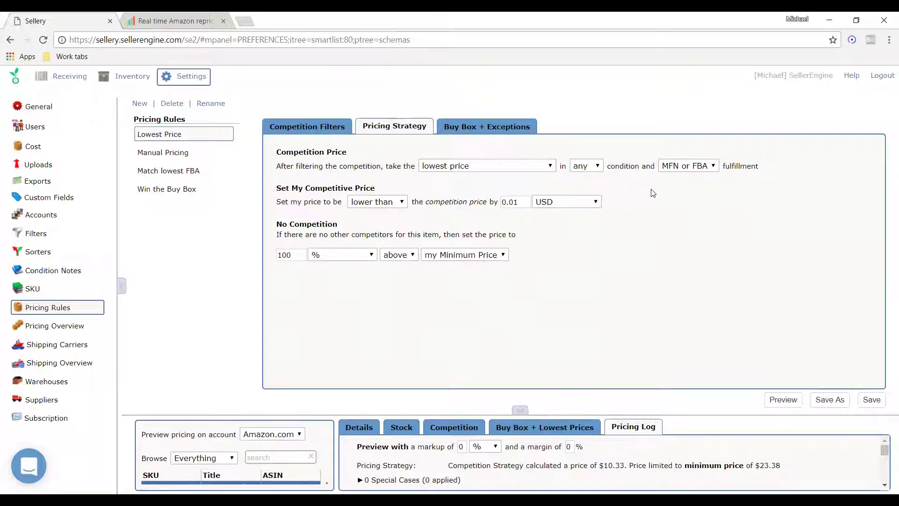
click(594, 166)
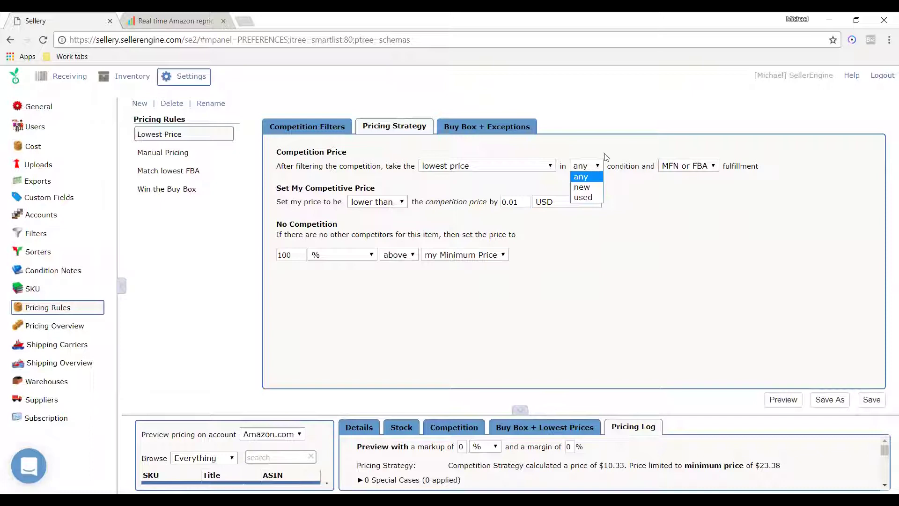
click(616, 145)
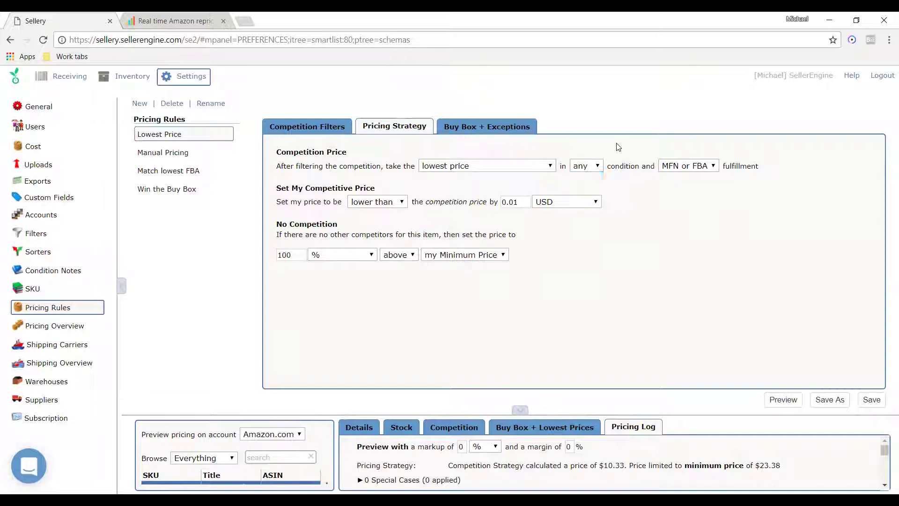
click(708, 167)
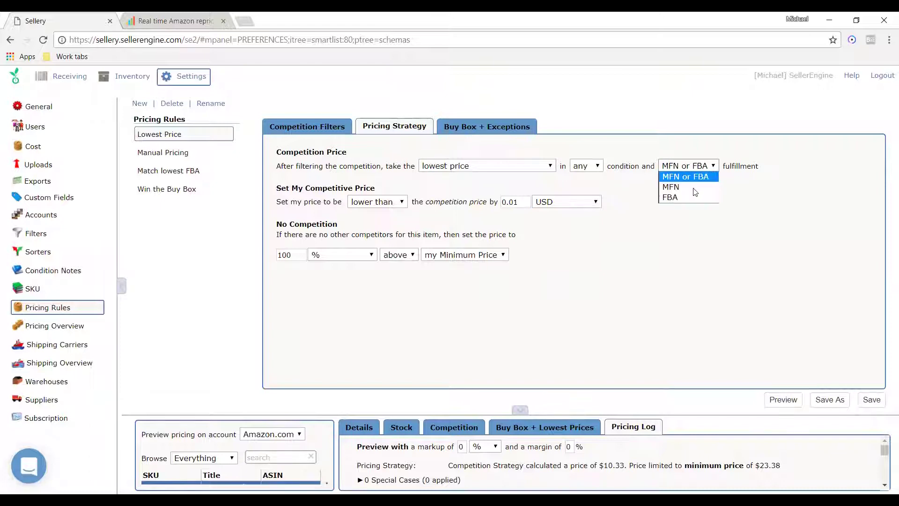
click(696, 150)
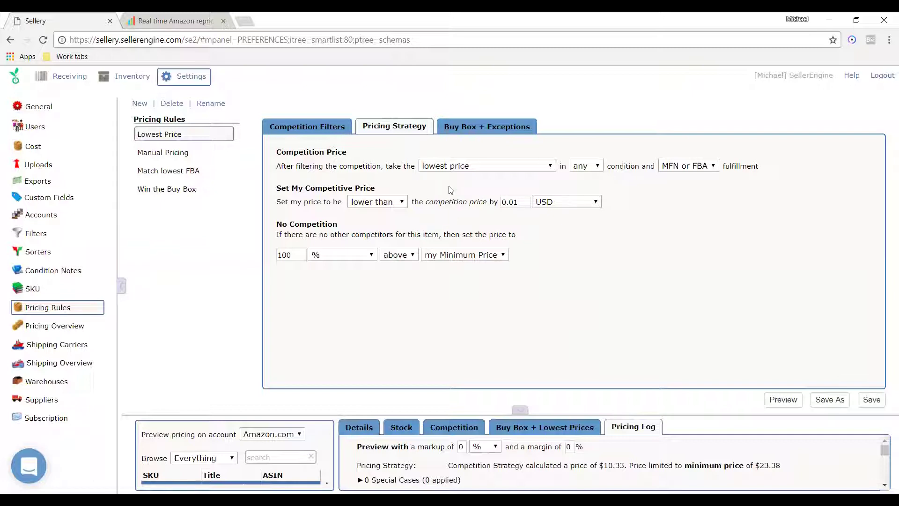
Try "equal to" for the Lowest Price rule's competitive price, and settle on "higher than" the competition price
click(387, 204)
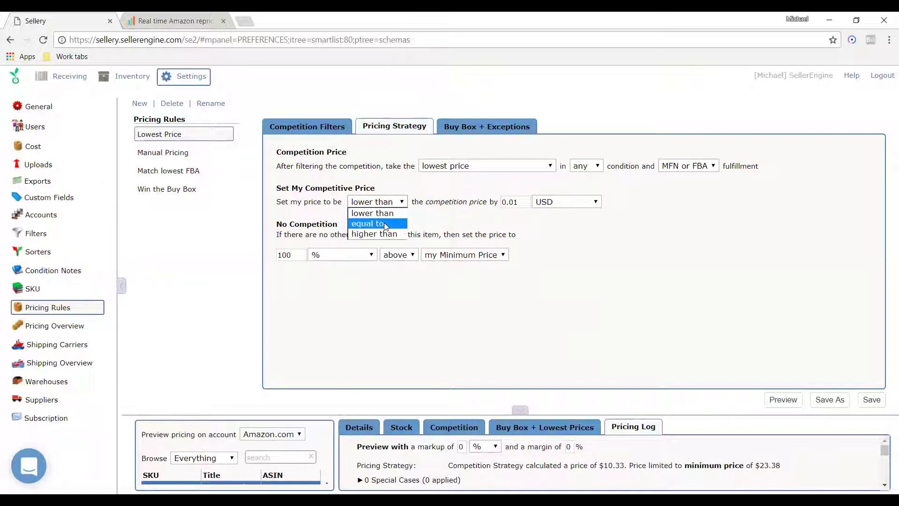
click(385, 223)
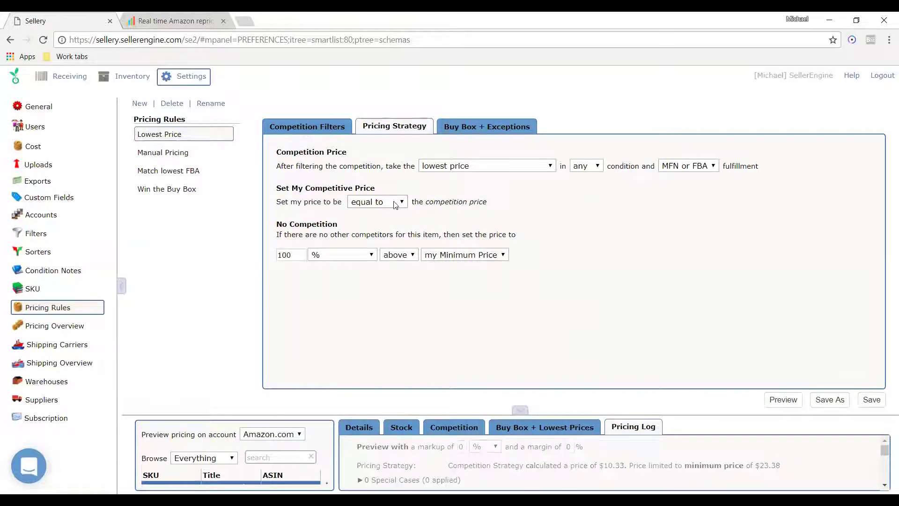
click(393, 203)
click(393, 233)
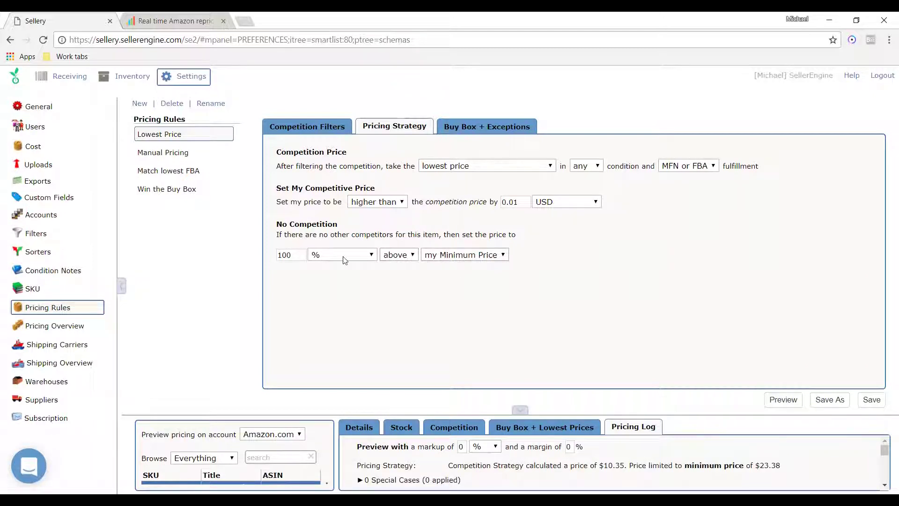
Look through the above/below and reference price options in the Lowest Price rule's No Competition setting
click(393, 258)
click(392, 264)
click(450, 259)
click(546, 242)
View the Lowest Price rule's Buy Box exceptions and competition filters, and return to its pricing strategy
click(477, 127)
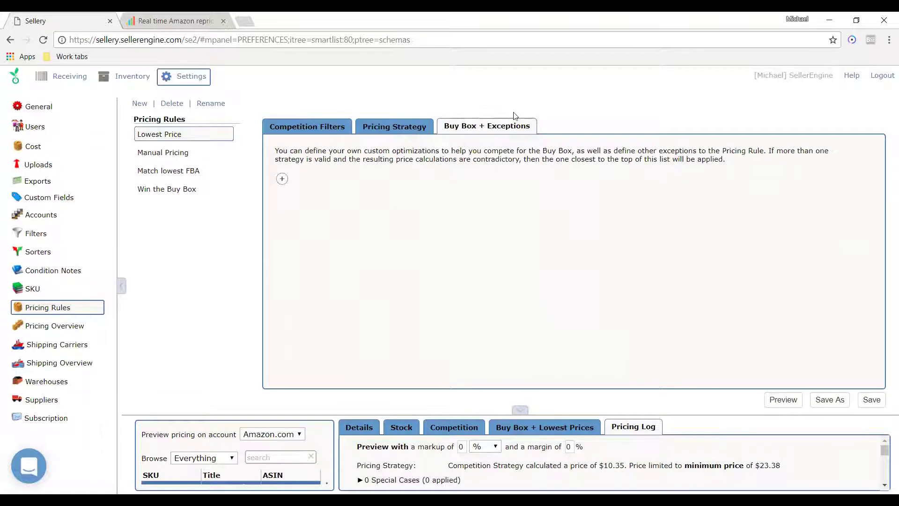
click(338, 136)
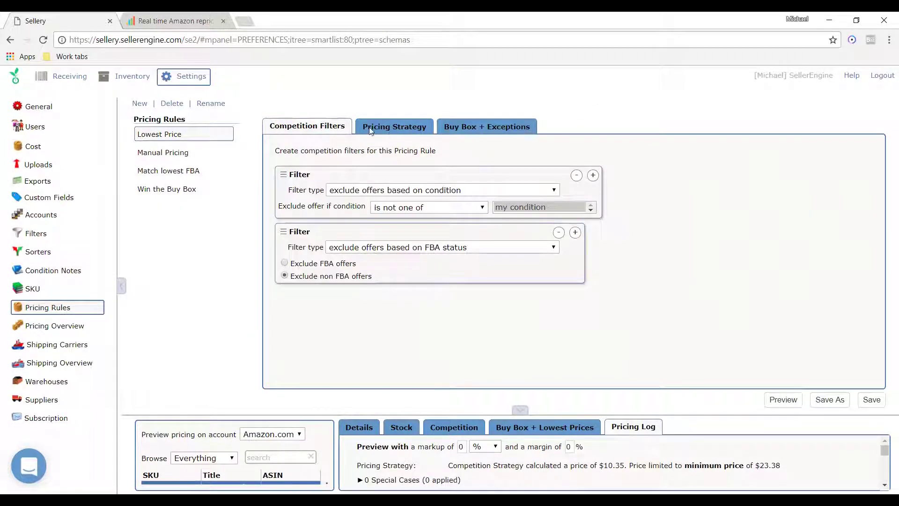
click(394, 127)
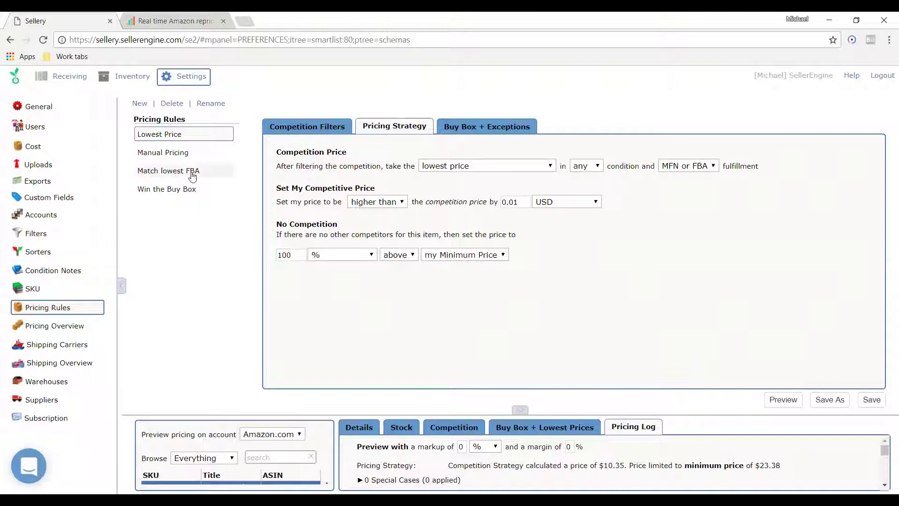
Open the Win the Buy Box rule and show all the special cases in its Buy Box exceptions
click(178, 194)
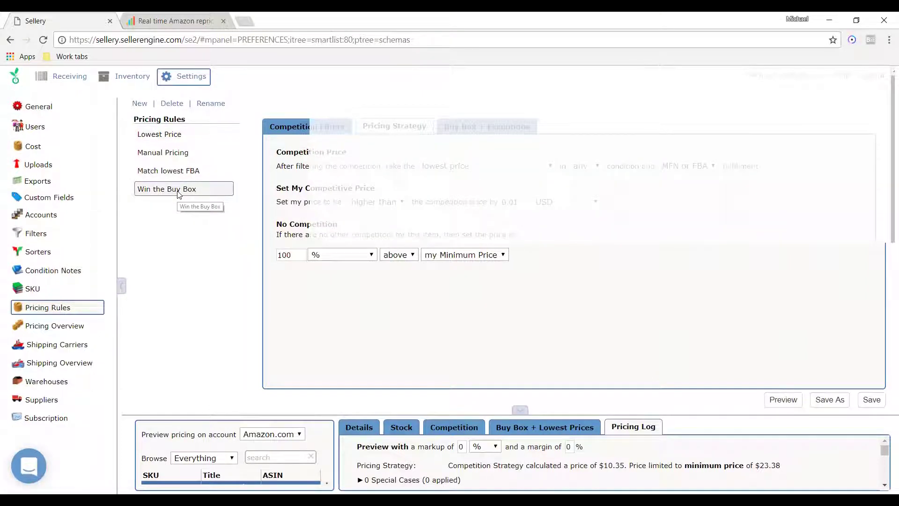
key(Return)
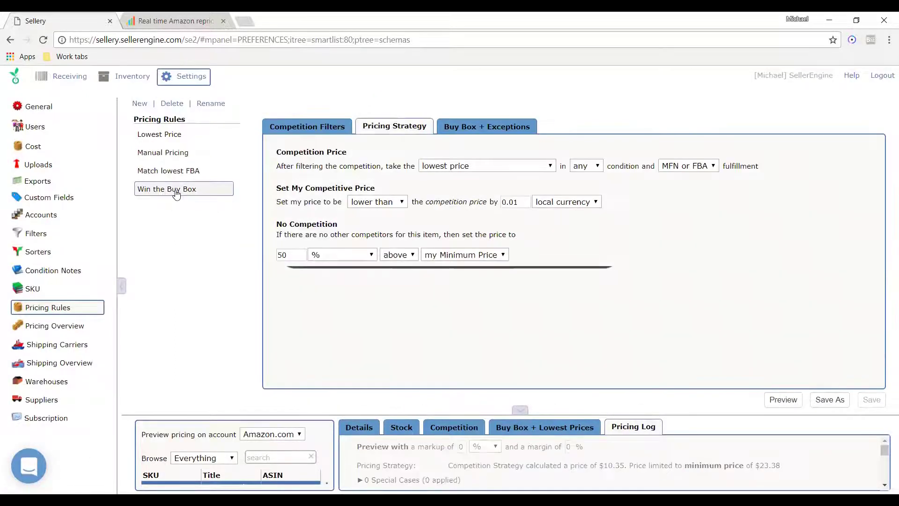
click(490, 127)
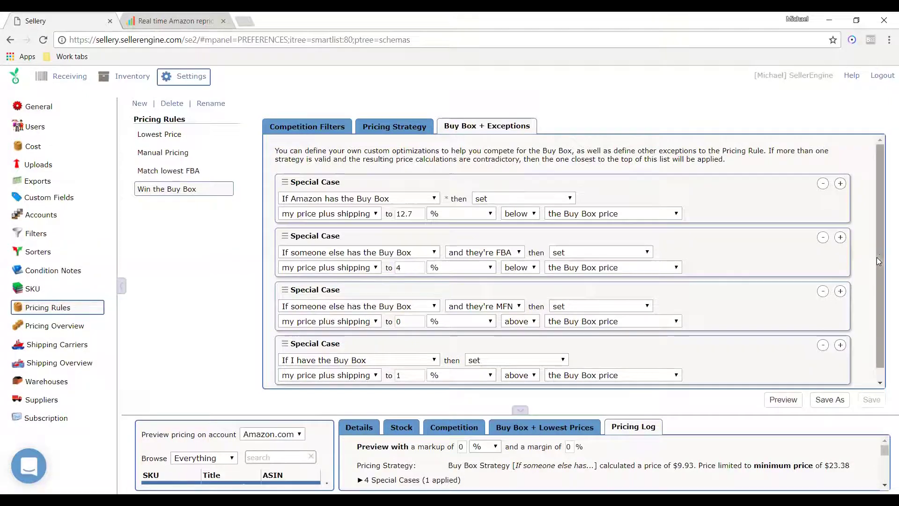
scroll(658, 223, down, 1)
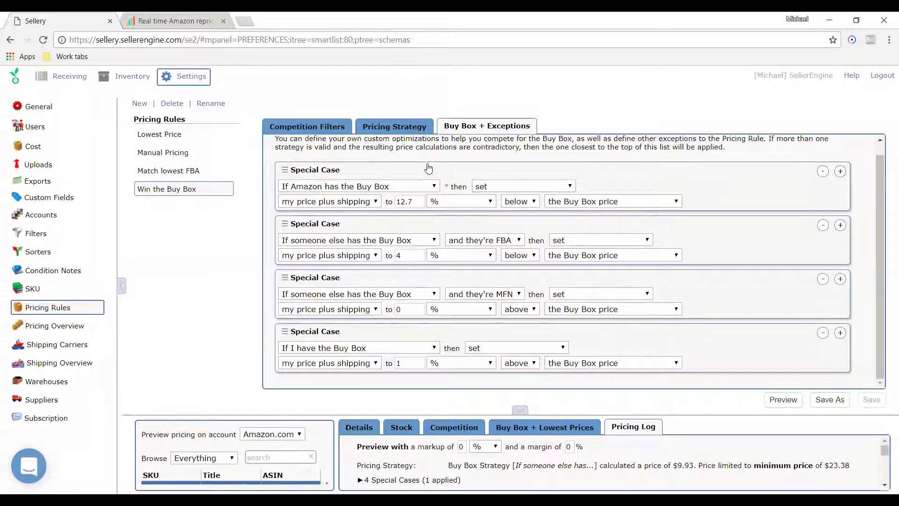
Examine the percentages in the special cases for Amazon, FBA sellers and MFN sellers holding the Buy Box
double_click(412, 202)
click(413, 201)
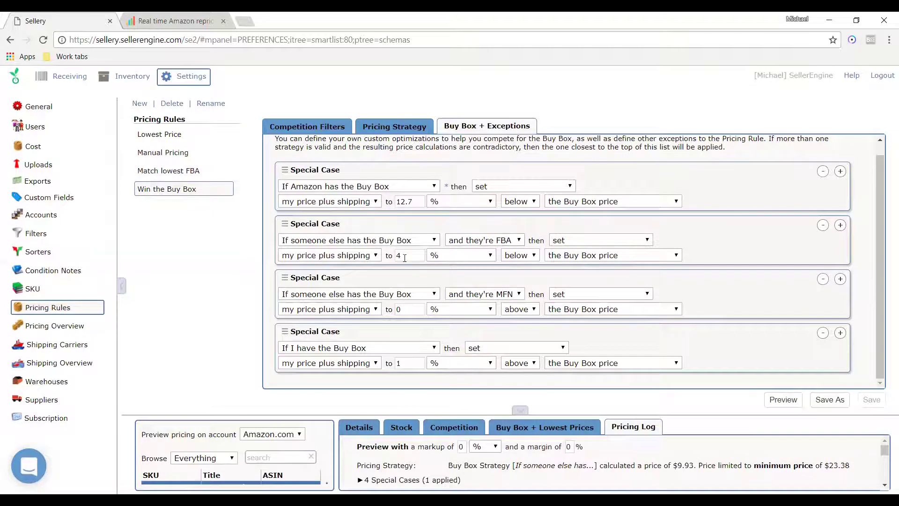
double_click(416, 201)
click(409, 253)
double_click(409, 253)
double_click(398, 309)
click(405, 309)
double_click(407, 309)
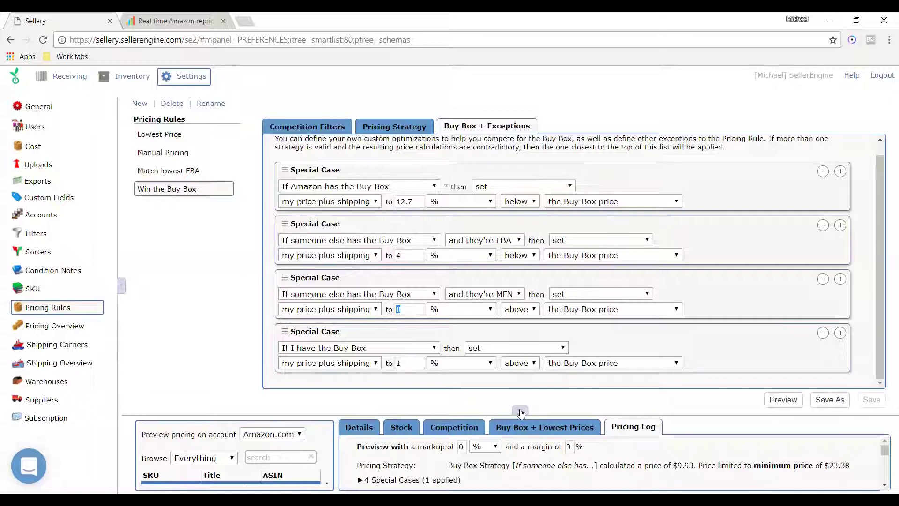
Enlarge the pricing preview and browse its items by a "Can't compete" smart list
drag(535, 401, 535, 269)
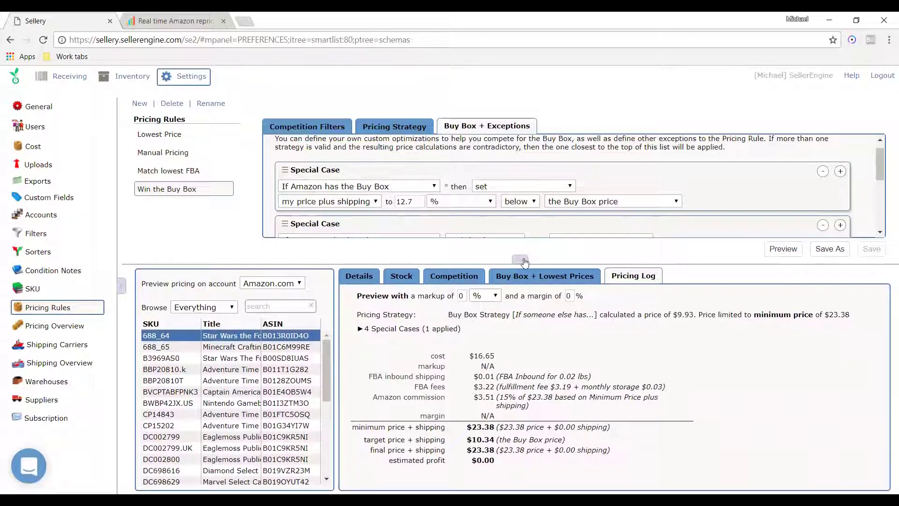
drag(525, 264, 525, 281)
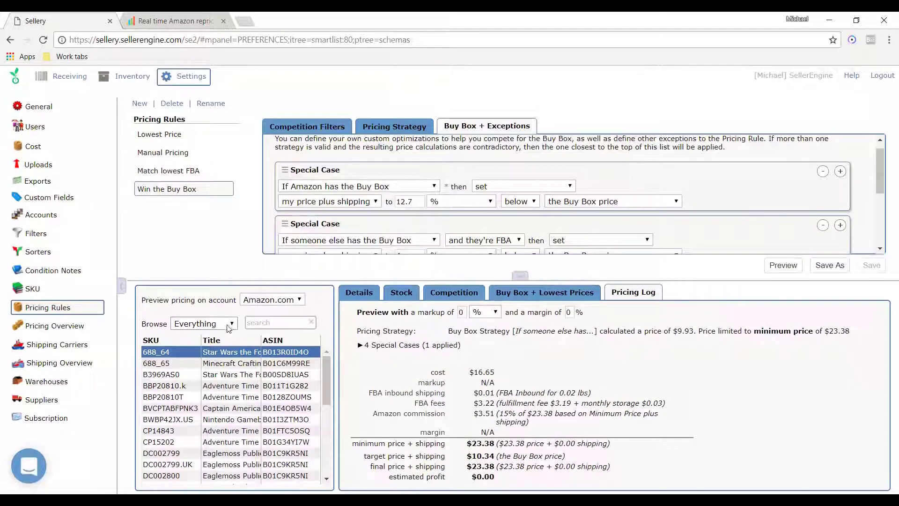
click(227, 375)
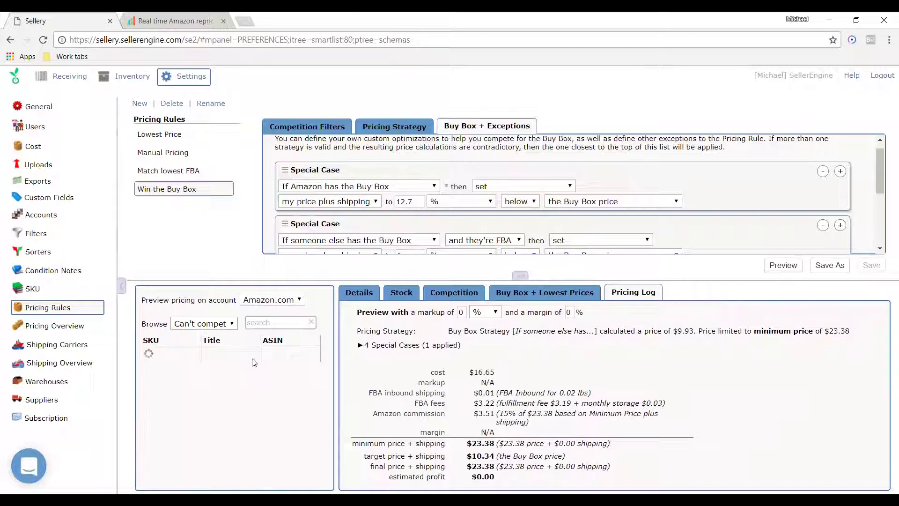
click(294, 323)
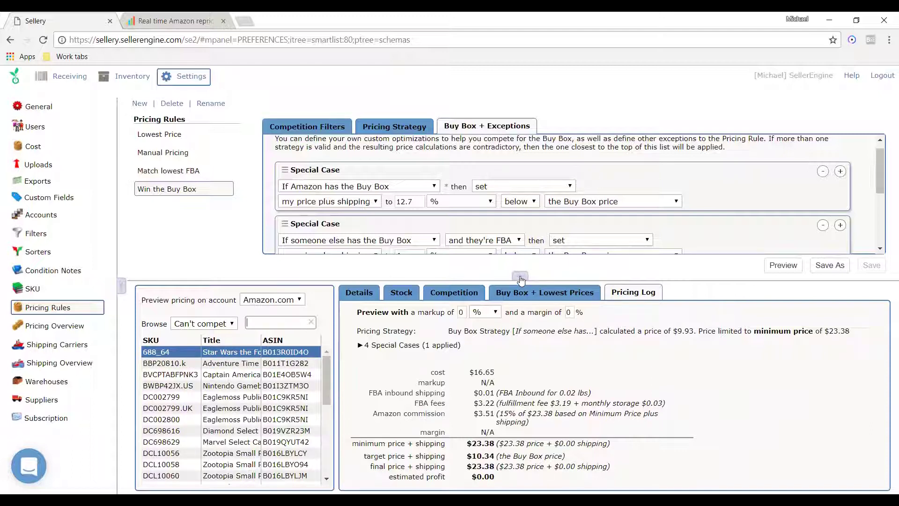
Shrink the pricing preview so that all four Buy Box special cases fit in the rule editor
drag(522, 280, 534, 337)
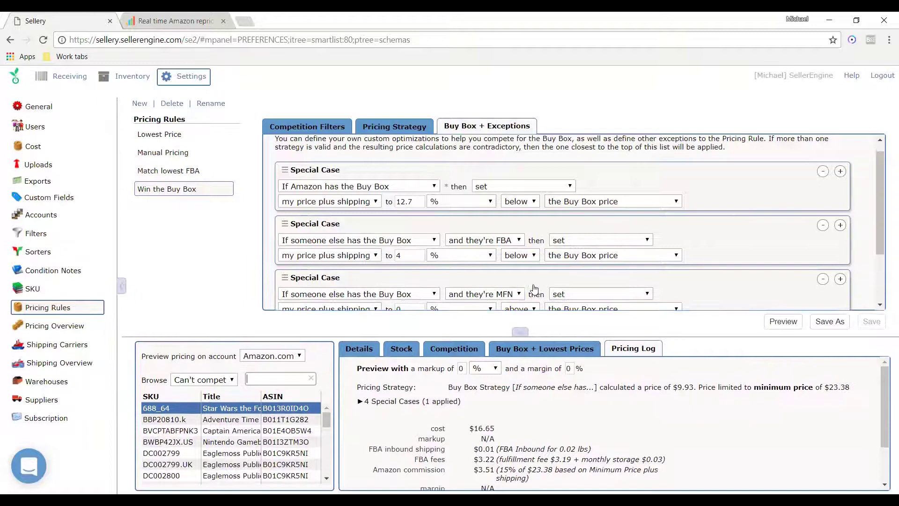
drag(528, 255, 523, 383)
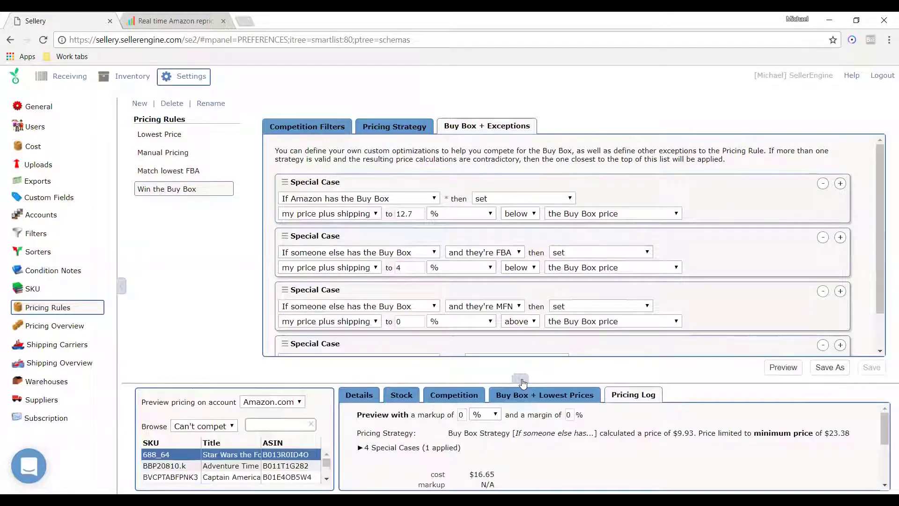
drag(522, 383, 527, 298)
drag(520, 292, 523, 424)
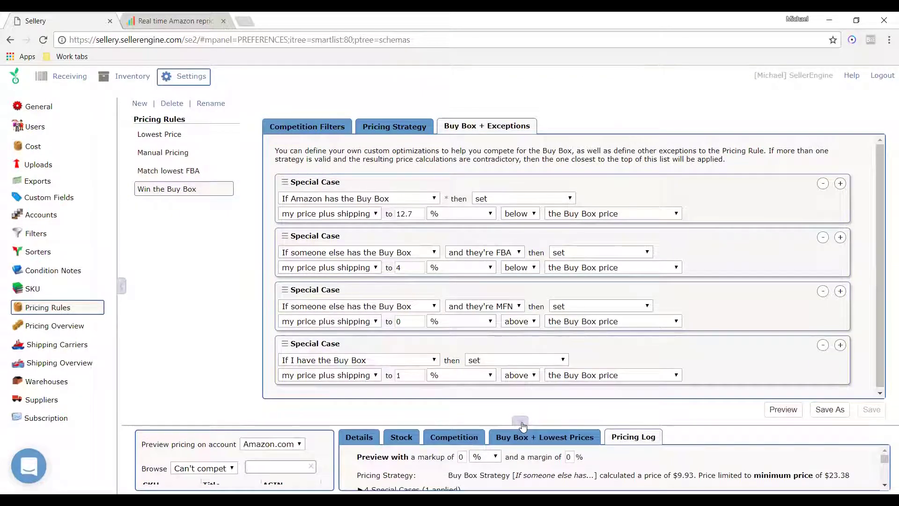
Check the inventory briefly, and open the pricing overview in the settings to view the Amazon.ca and Amazon.com accounts
click(132, 78)
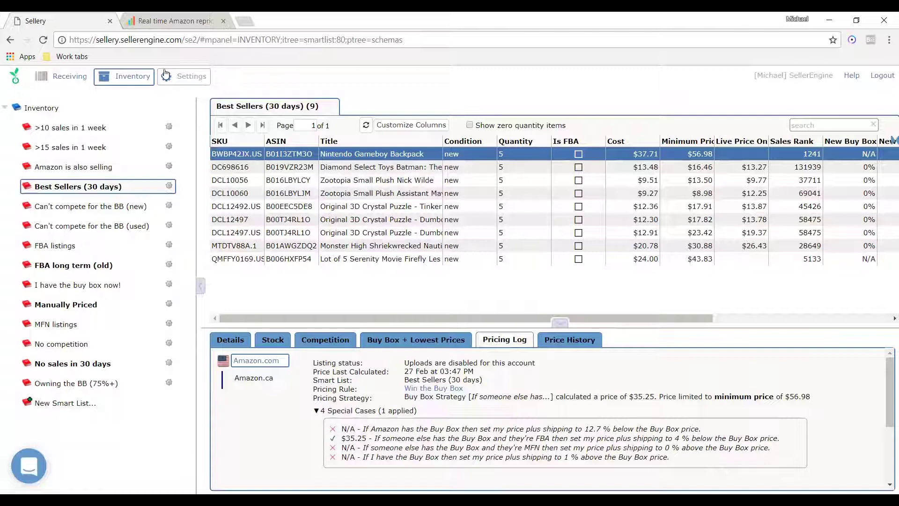
click(193, 78)
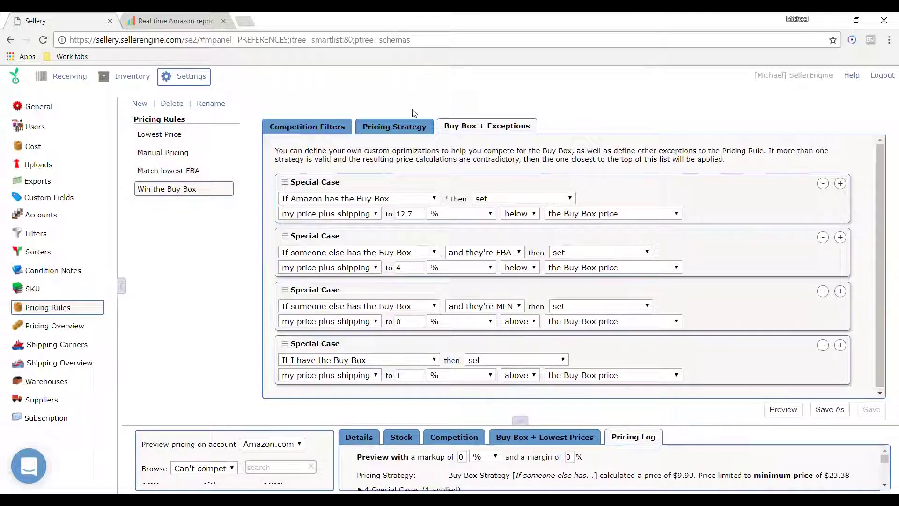
click(51, 325)
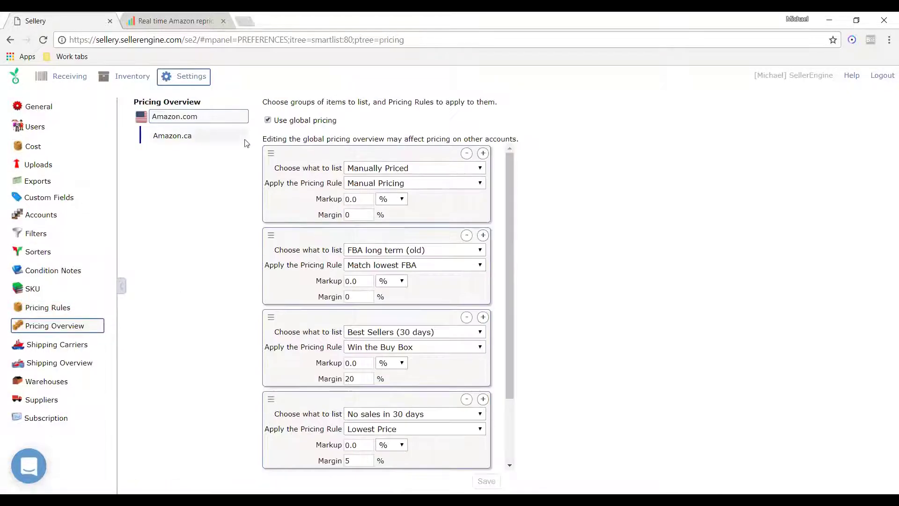
mouse_move(511, 166)
mouse_down()
mouse_move(510, 215)
mouse_move(506, 150)
mouse_up()
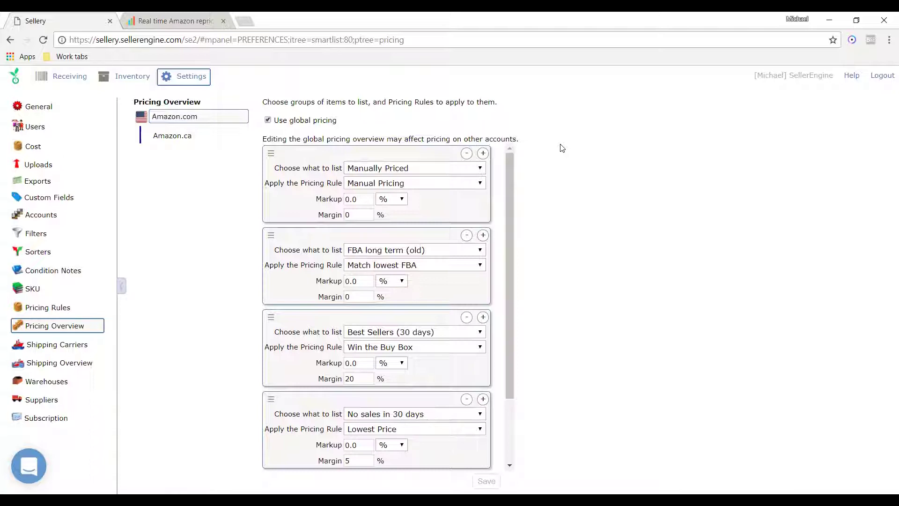
click(171, 136)
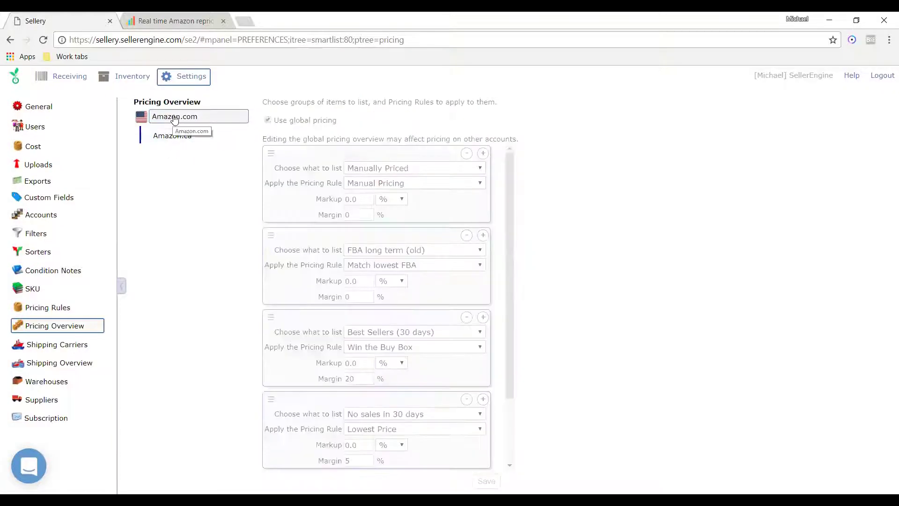
click(178, 120)
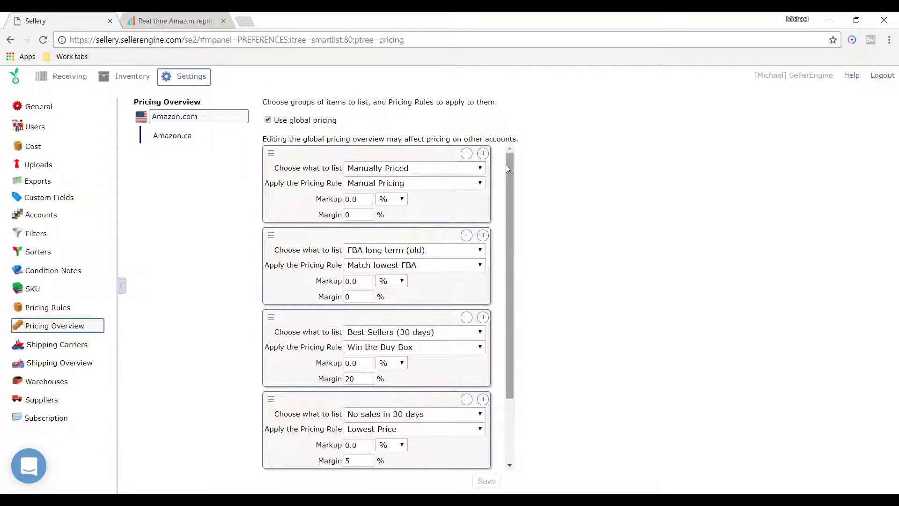
Check the smart list choices, try the Ignore rule on the Manually Priced list, and restore its Manual Pricing rule
click(408, 170)
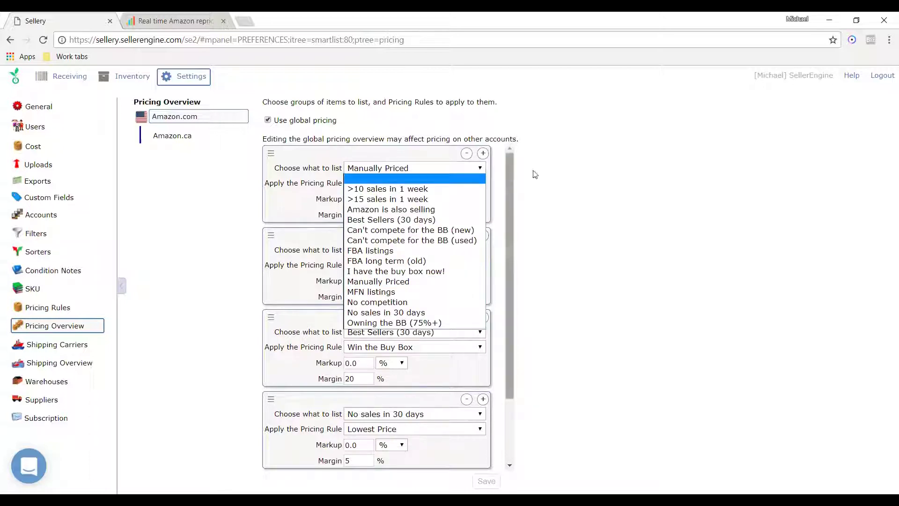
click(568, 173)
click(455, 184)
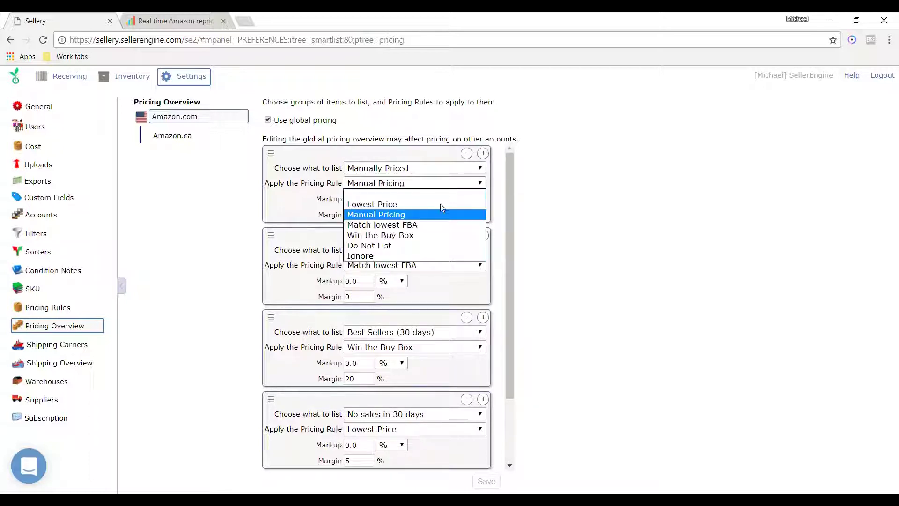
click(395, 256)
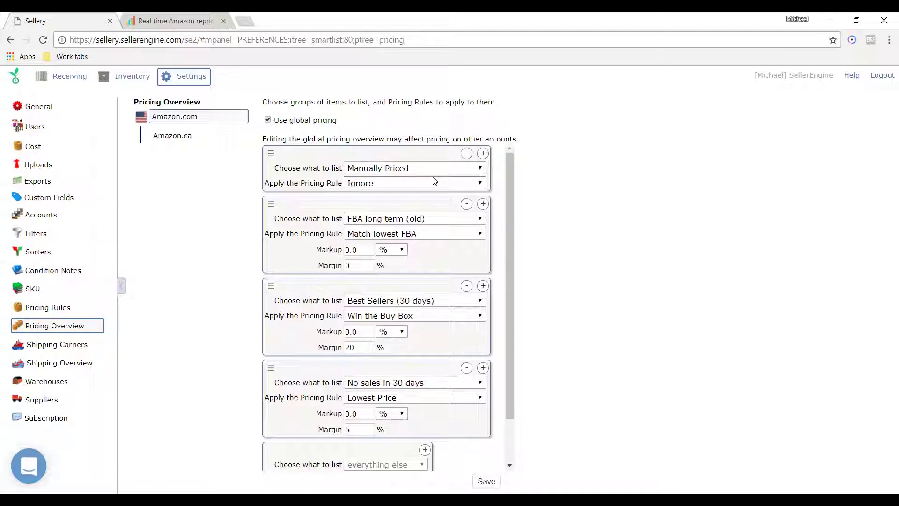
click(429, 183)
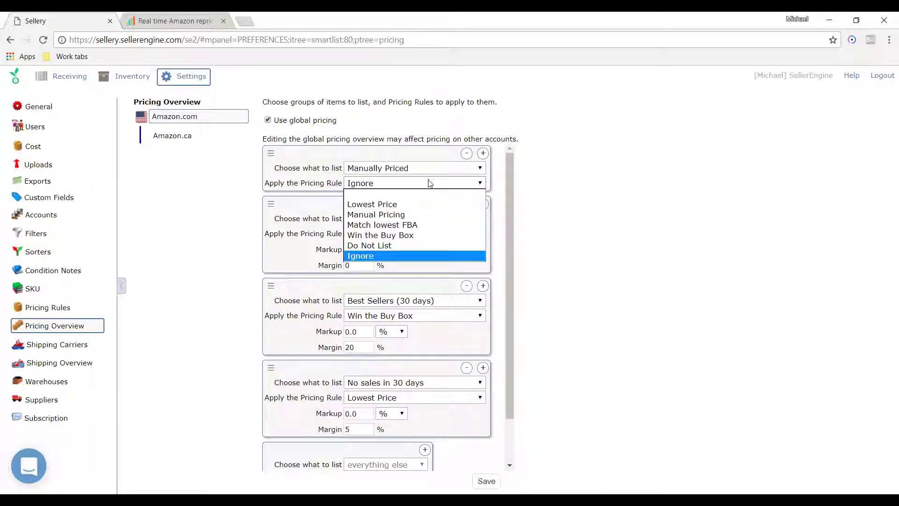
click(407, 215)
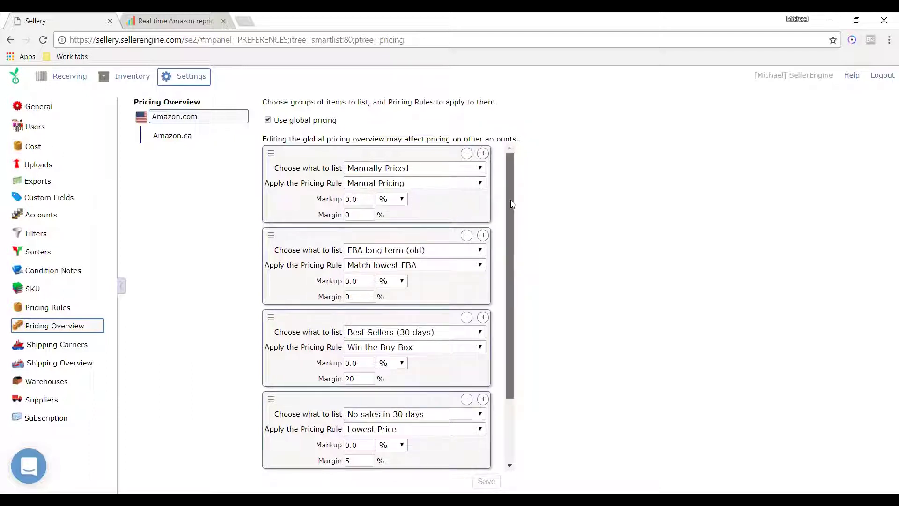
Set the markup of the FBA long term (old) list to -50 %
drag(510, 200, 509, 232)
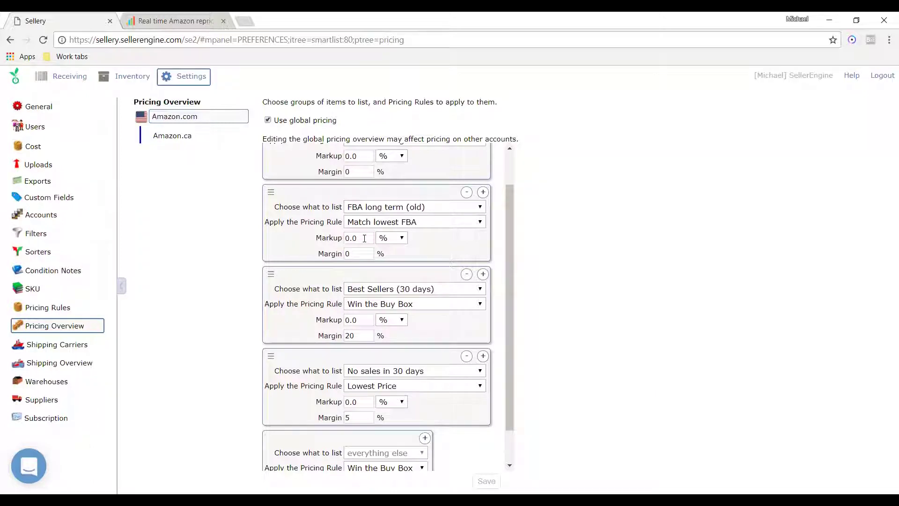
double_click(364, 238)
click(363, 254)
click(359, 238)
text(-100)
key(BackSpace)
key(BackSpace)
key(BackSpace)
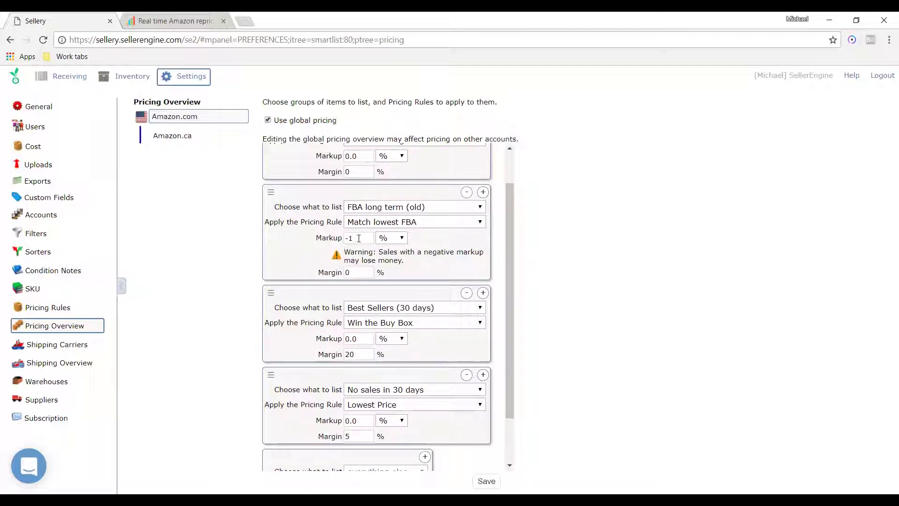
text(50)
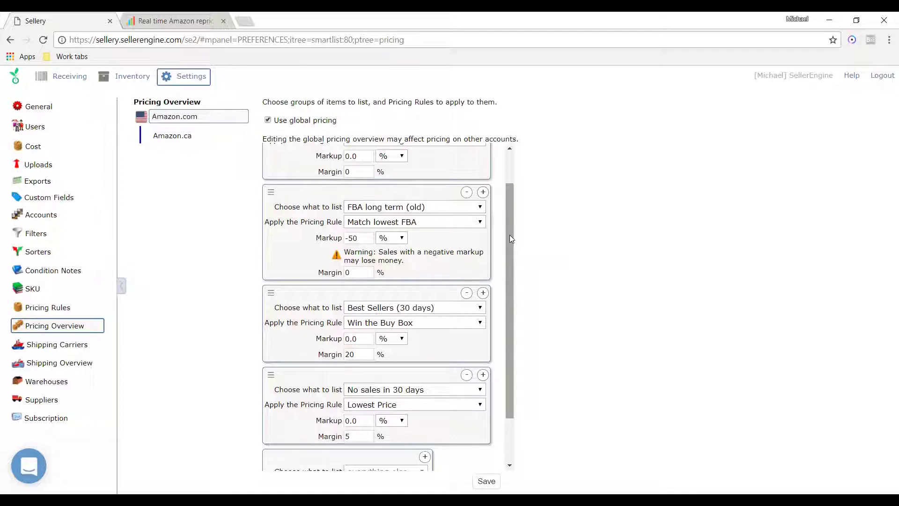
Reset the markup of the FBA long term (old) list to 0 %
drag(509, 234, 511, 243)
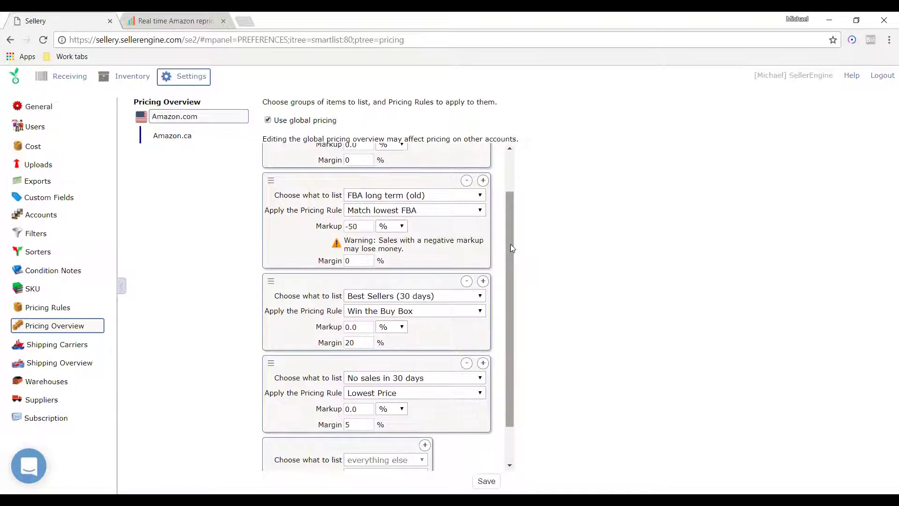
drag(510, 243, 507, 226)
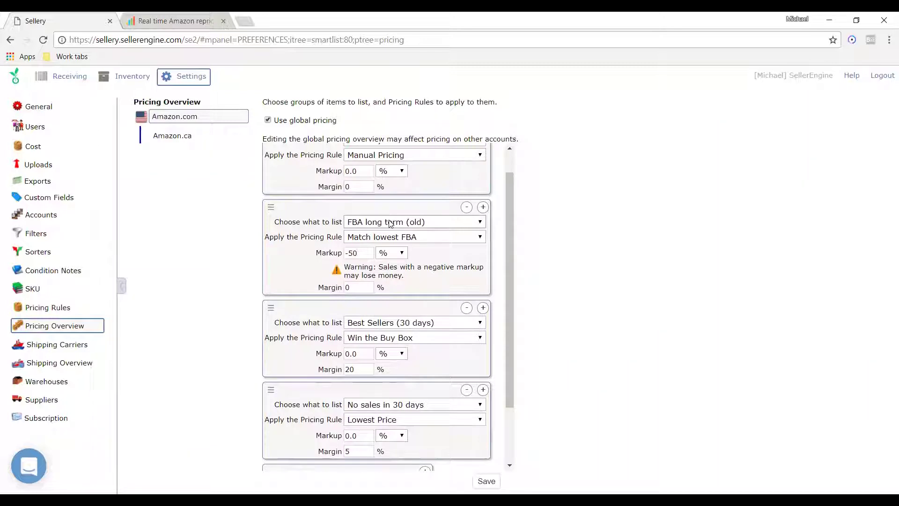
triple_click(360, 253)
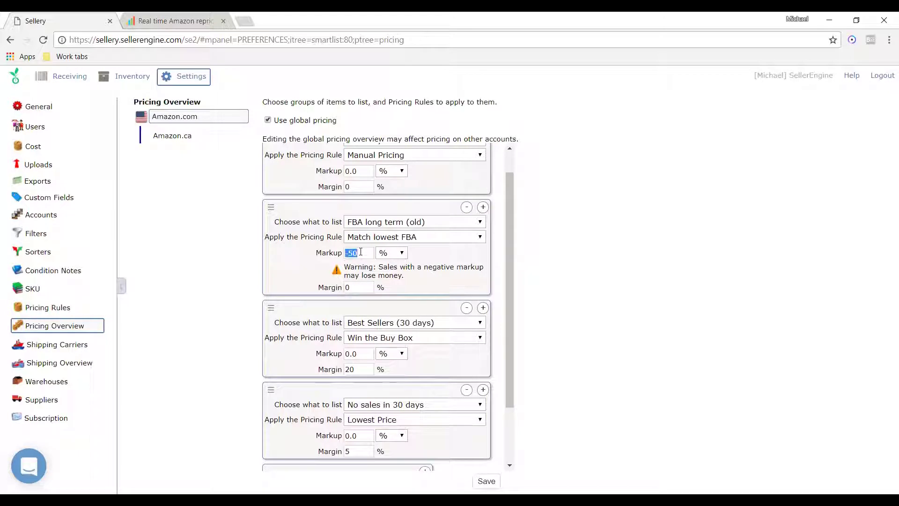
text(0)
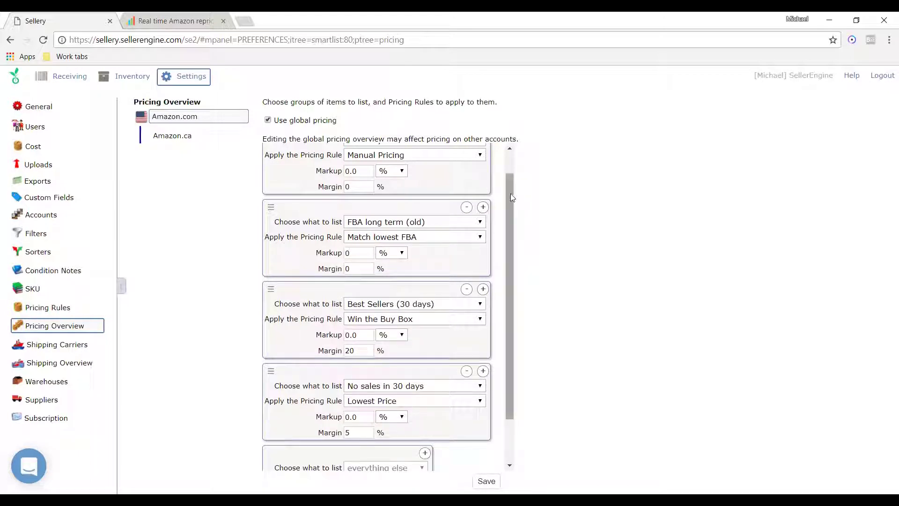
Move the FBA long term (old) entry below Best Sellers (30 days) and save the pricing overview
scroll(510, 196, down, 2)
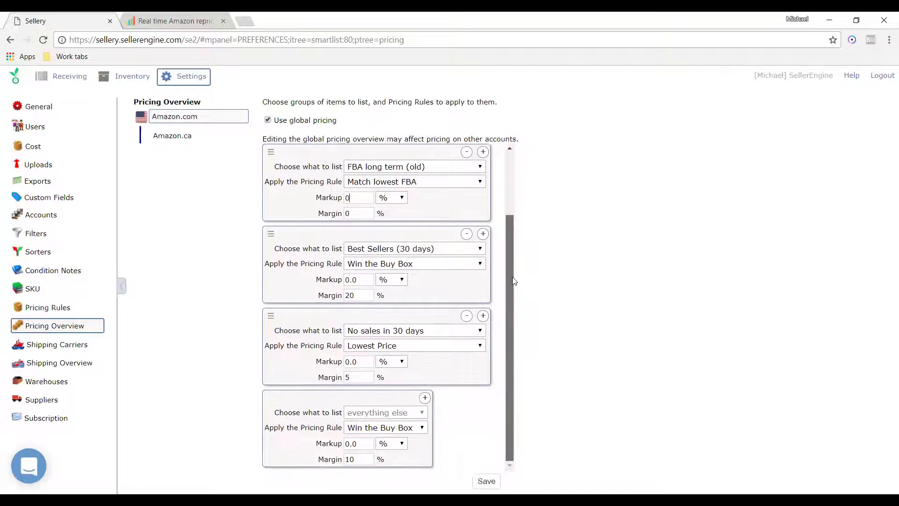
scroll(510, 187, up, 3)
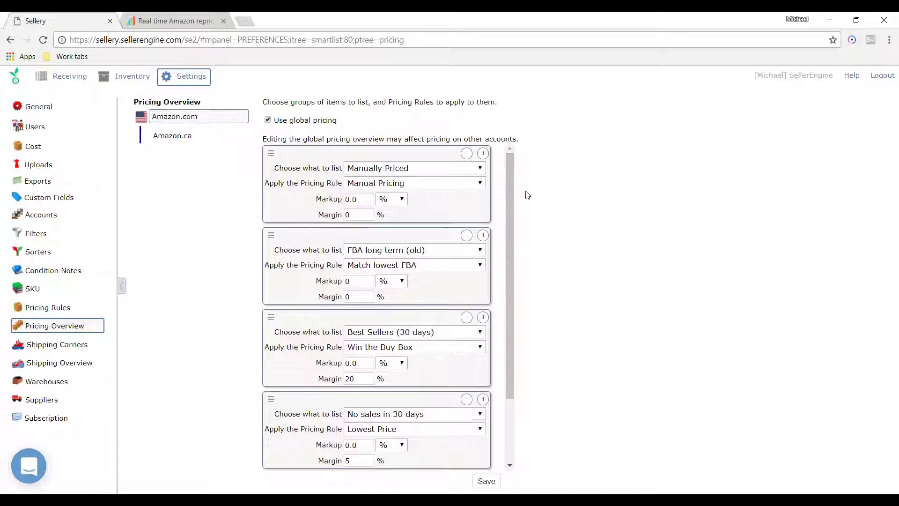
scroll(512, 179, down, 1)
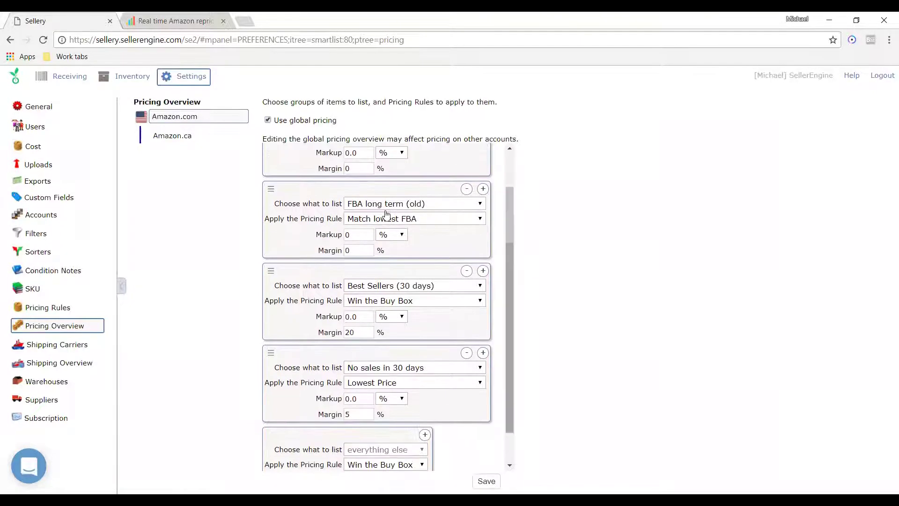
click(391, 368)
click(393, 343)
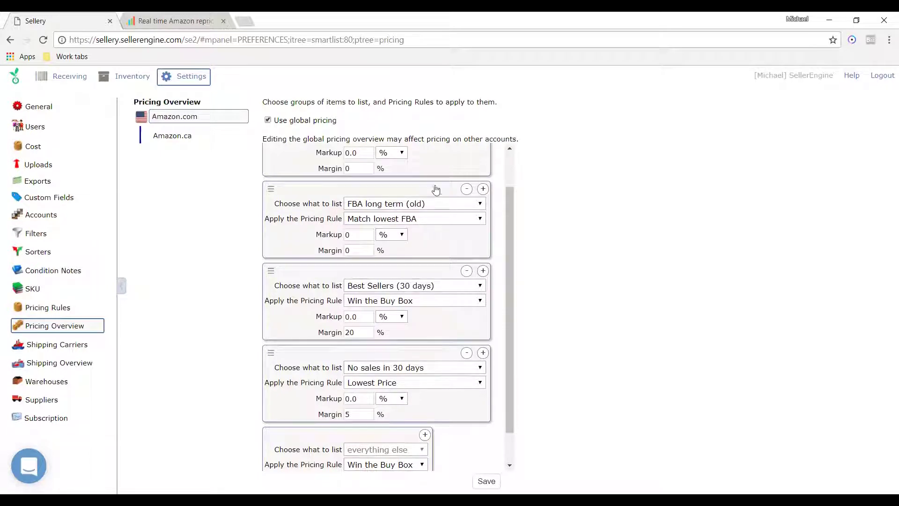
drag(273, 192, 311, 265)
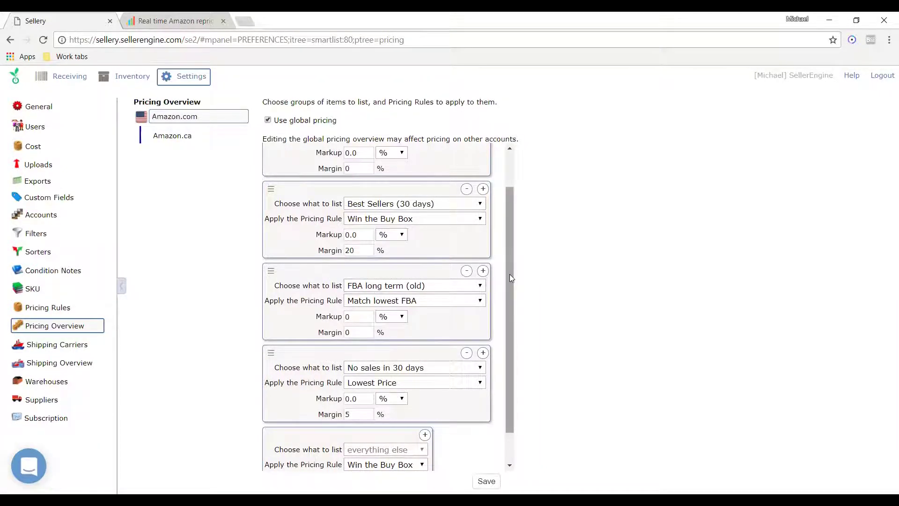
scroll(513, 299, down, 1)
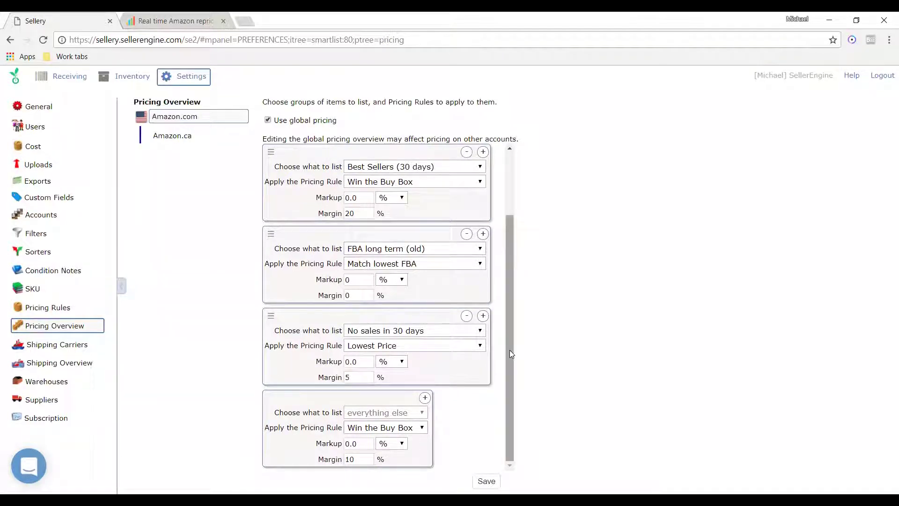
drag(510, 350, 509, 279)
click(485, 480)
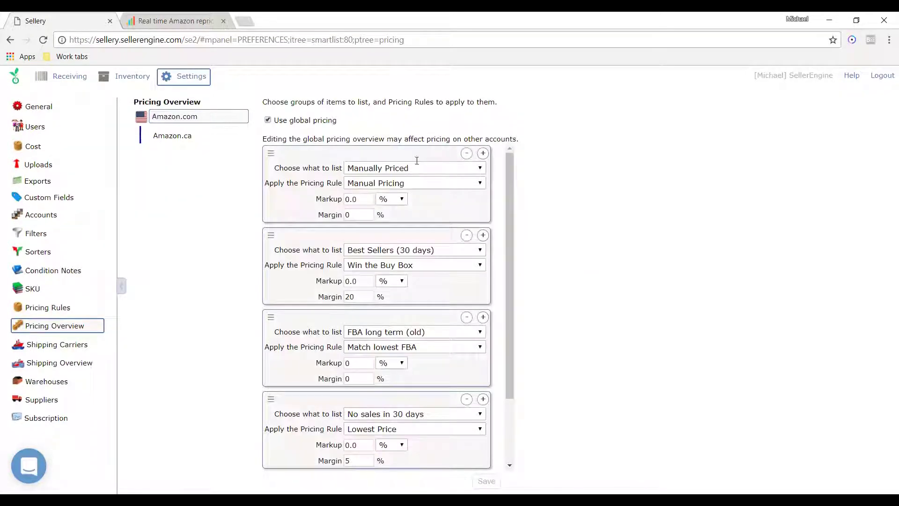
Revisit the inventory smart lists and the Win the Buy Box pricing rule, and return to the pricing overview
click(135, 83)
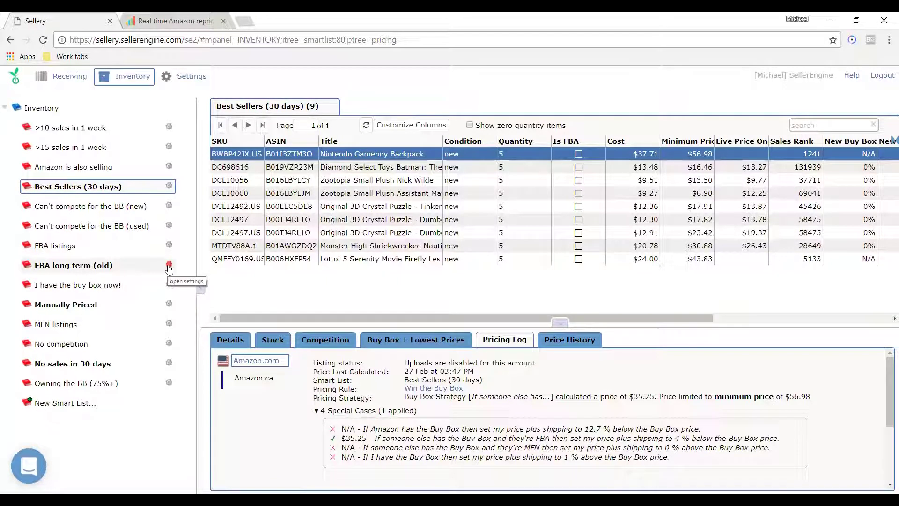
click(187, 77)
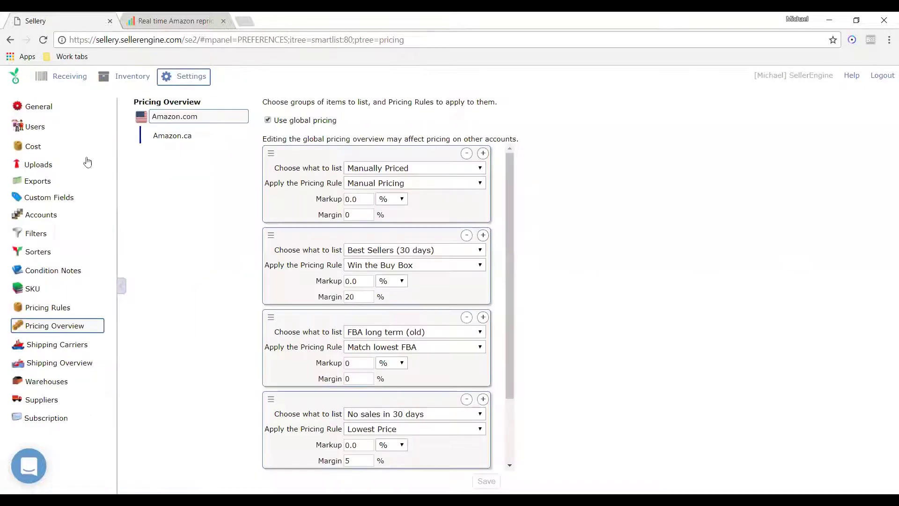
click(62, 308)
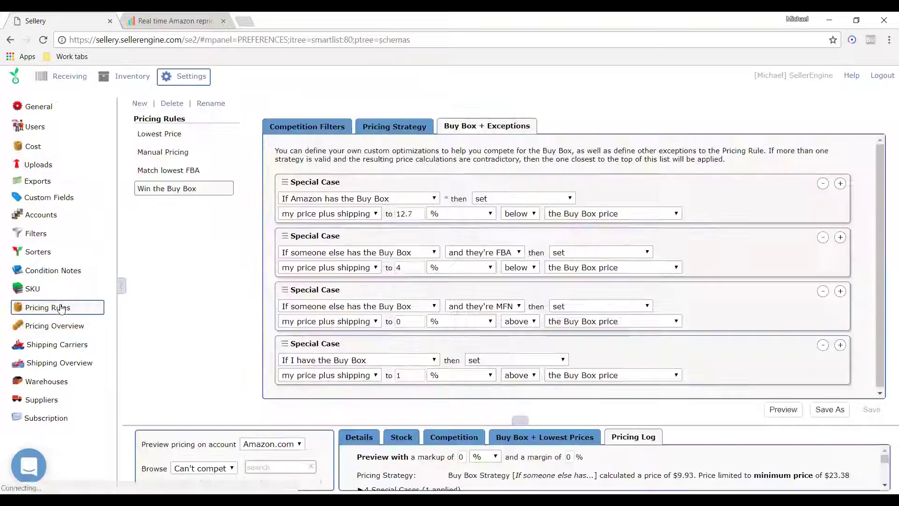
click(51, 326)
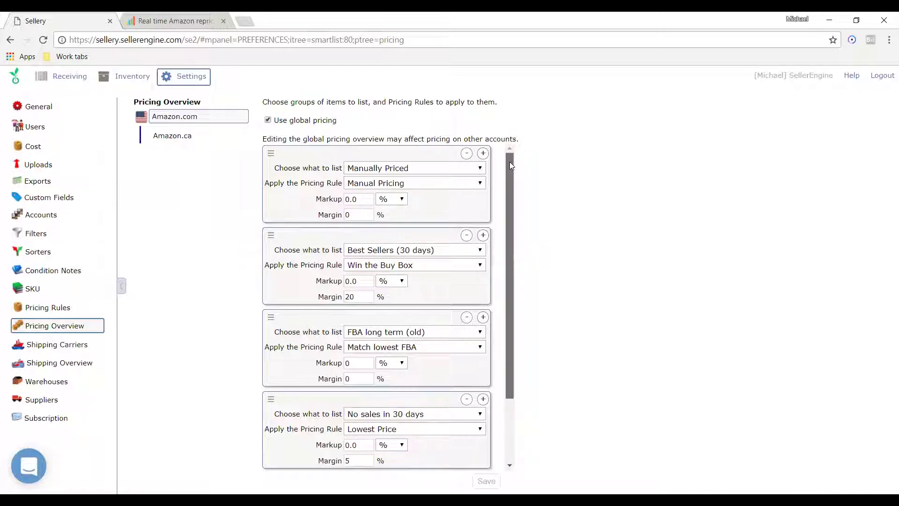
Copy the Nintendo Gameboy Backpack's ASIN from the Best Sellers inventory list and paste it into the Receiving search
click(133, 78)
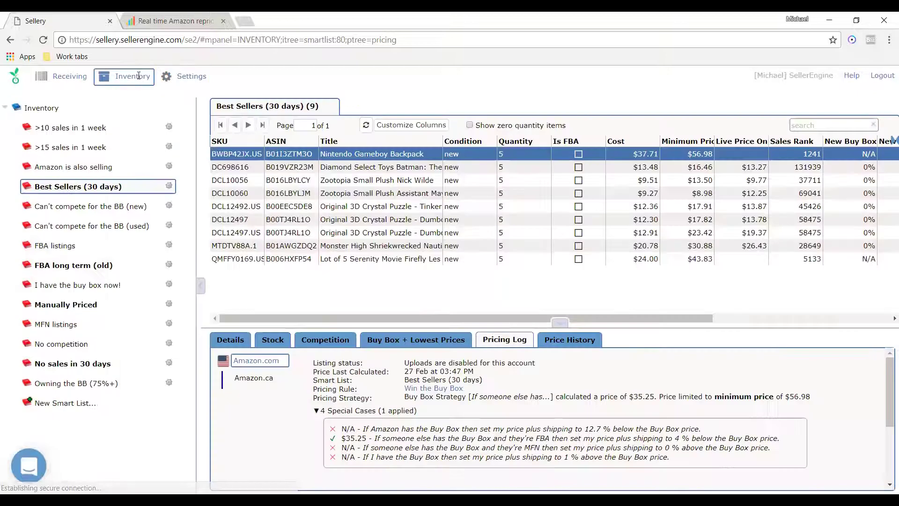
right_click(280, 156)
click(301, 166)
click(69, 79)
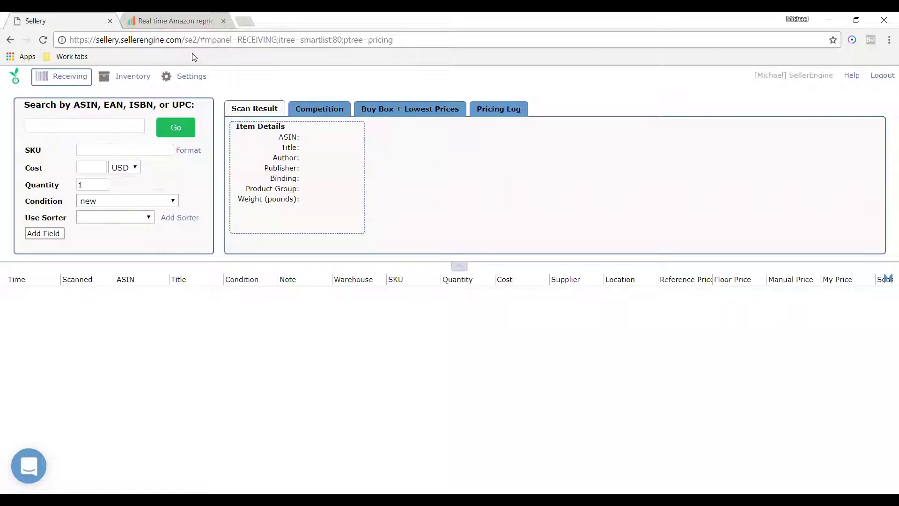
click(119, 121)
key(ctrl+v)
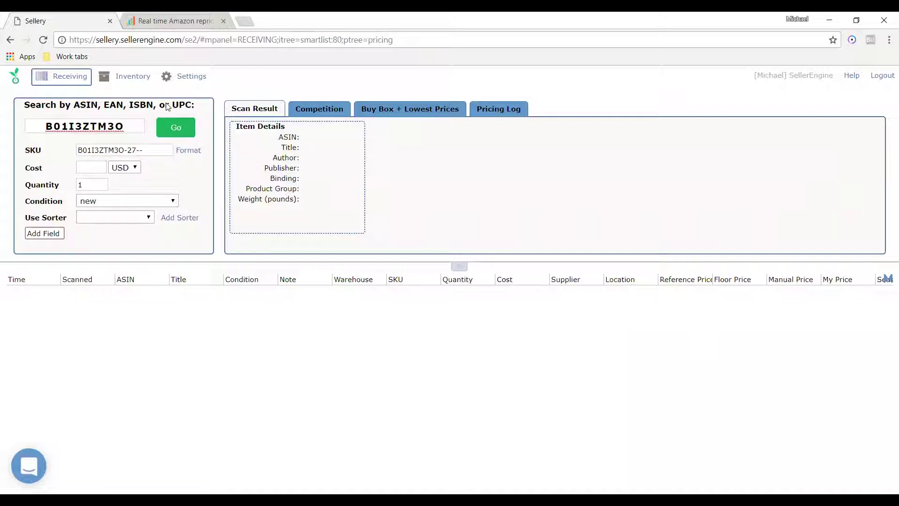
Enter a cost of 2 USD for the received item, and check the available conditions and sorters
click(93, 165)
text(2)
click(173, 201)
click(184, 188)
click(149, 218)
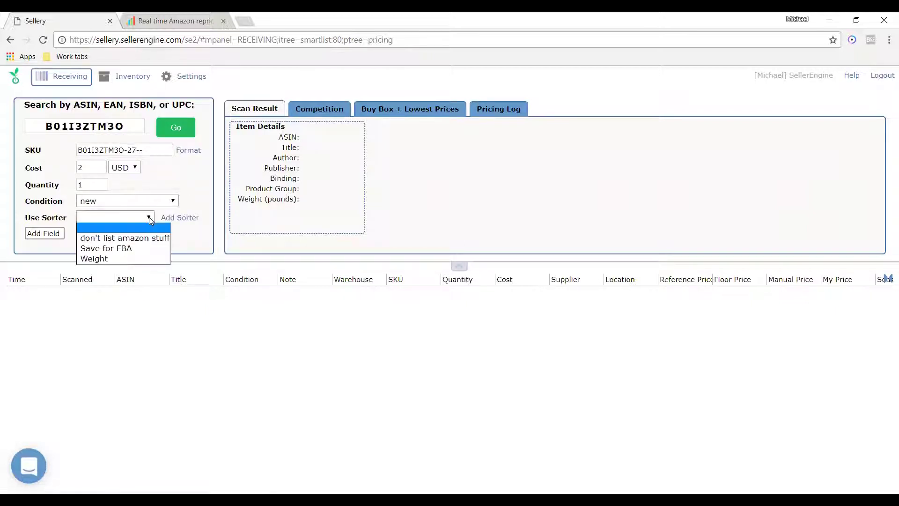
click(209, 186)
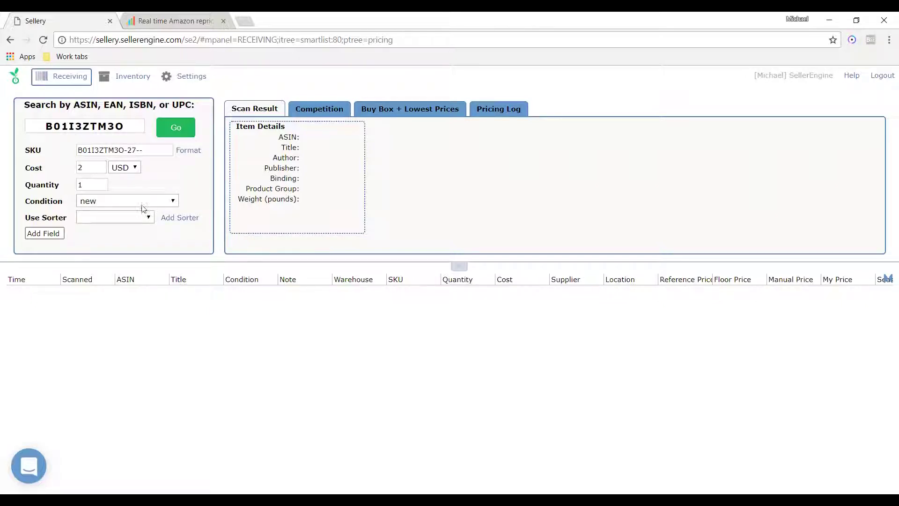
Choose the Save for FBA sorter after trying the don't list amazon stuff sorter, and look up the item
click(150, 216)
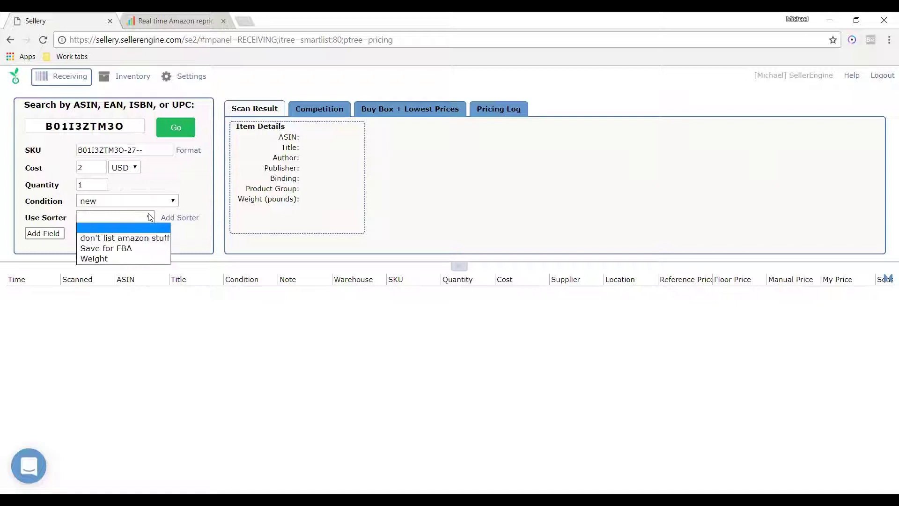
click(149, 238)
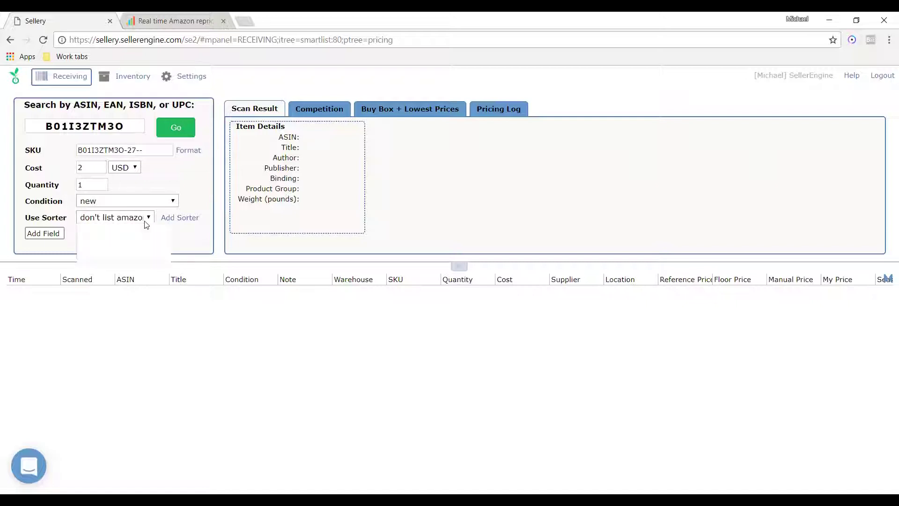
click(145, 218)
click(144, 249)
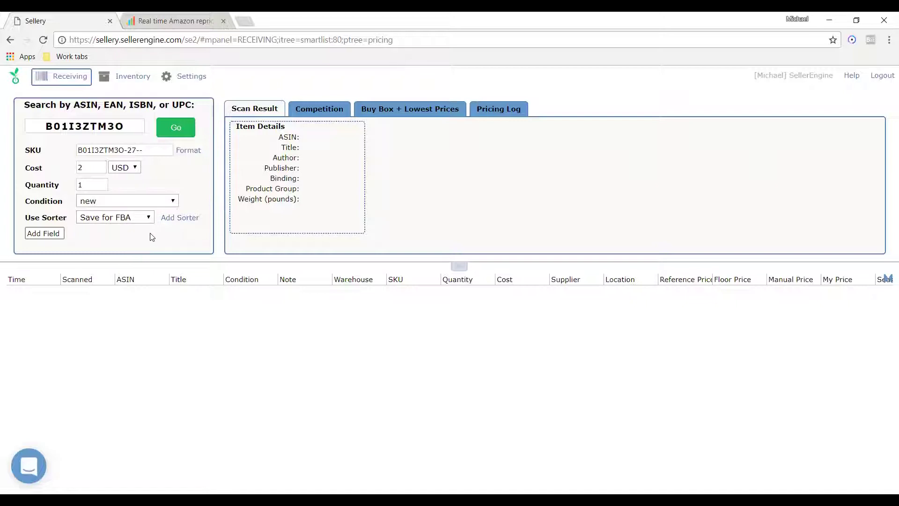
click(176, 126)
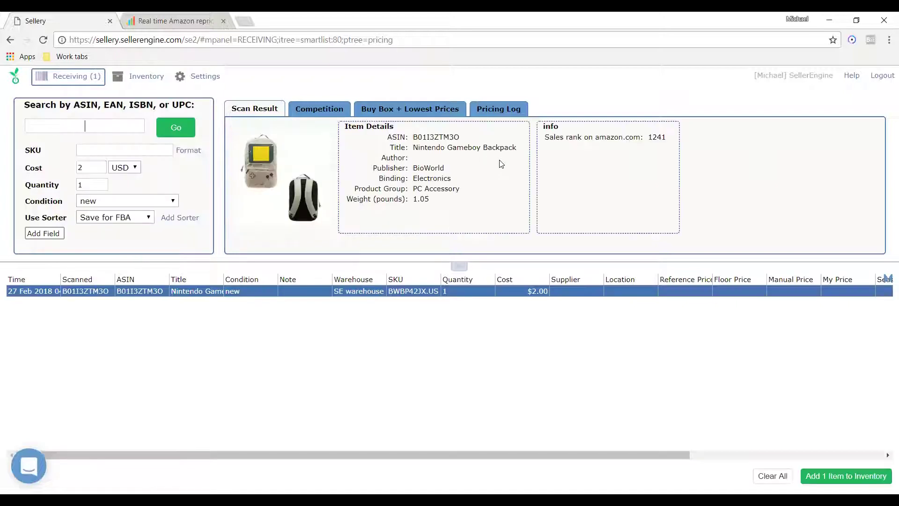
Review the scanned backpack's competition, its Buy Box and lowest prices, and its pricing log
click(326, 108)
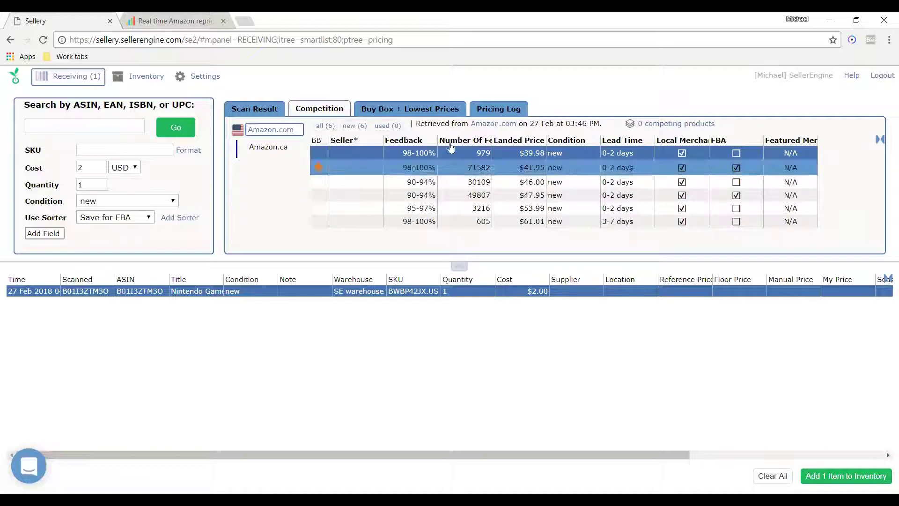
click(441, 107)
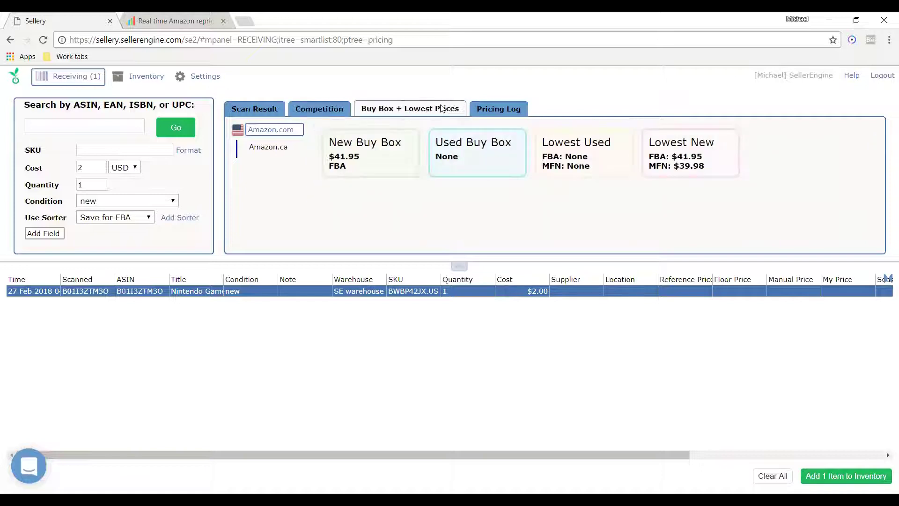
click(501, 112)
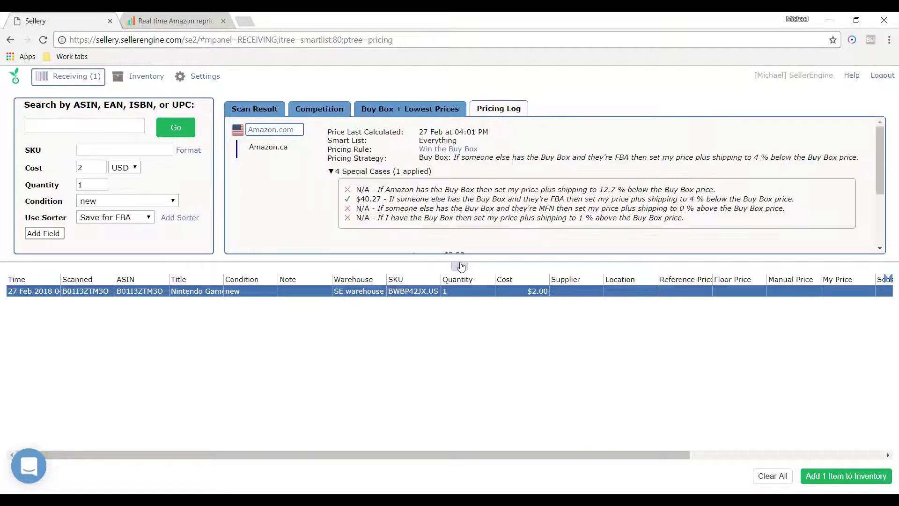
Enlarge the pricing log area to examine the full price breakdown, and clear all items from the current scanning session
drag(462, 270, 469, 373)
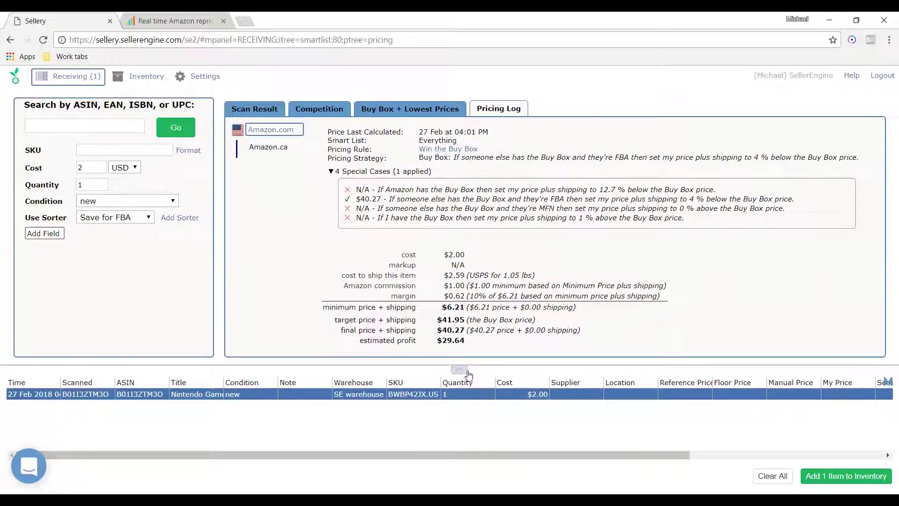
drag(468, 373, 468, 378)
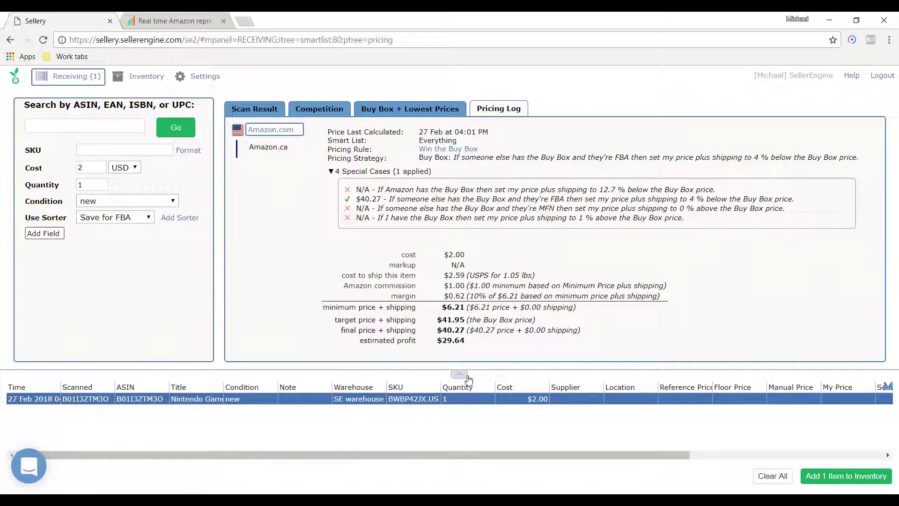
drag(469, 379, 468, 305)
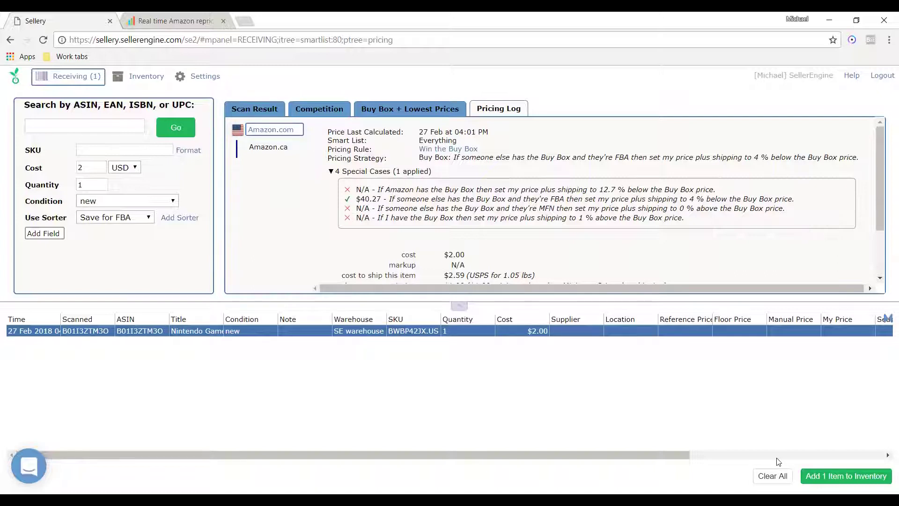
click(778, 475)
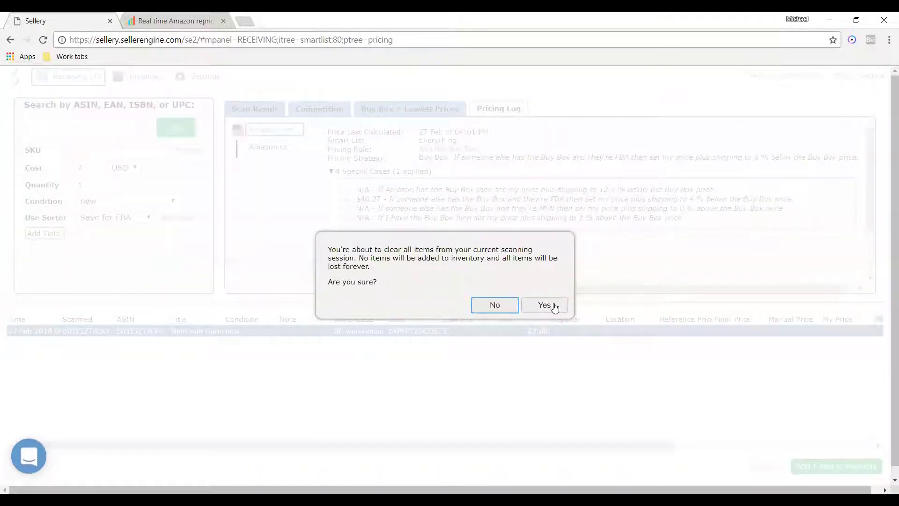
click(545, 305)
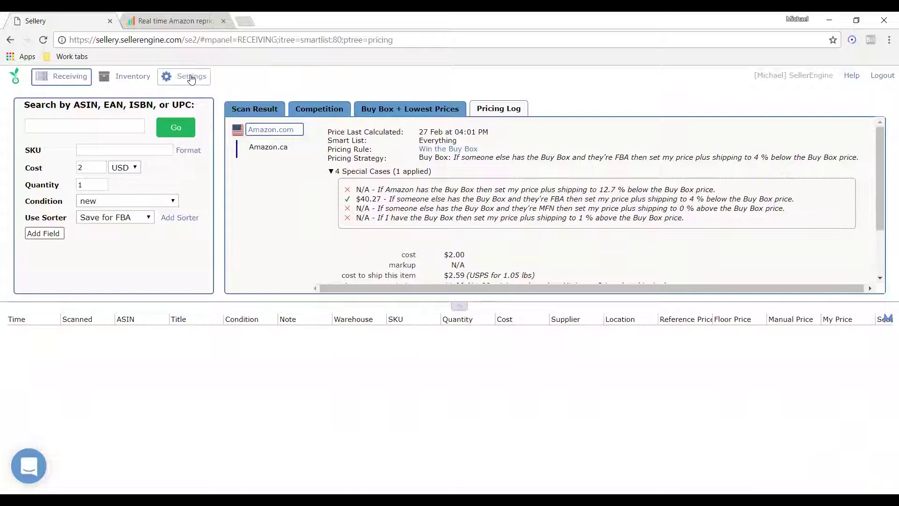
Review the conditions of the scanning filters Best ranked, don't compete with amazon, and more than 10 lbs in the settings
click(191, 78)
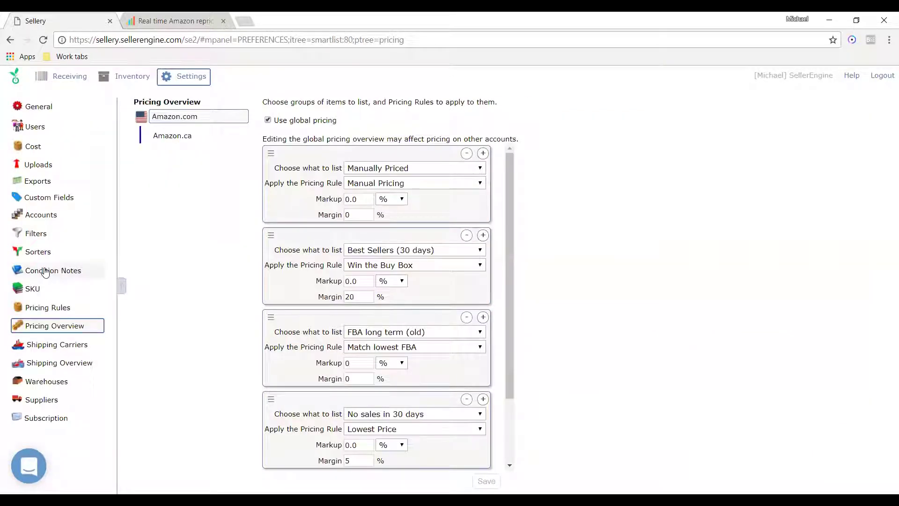
click(40, 234)
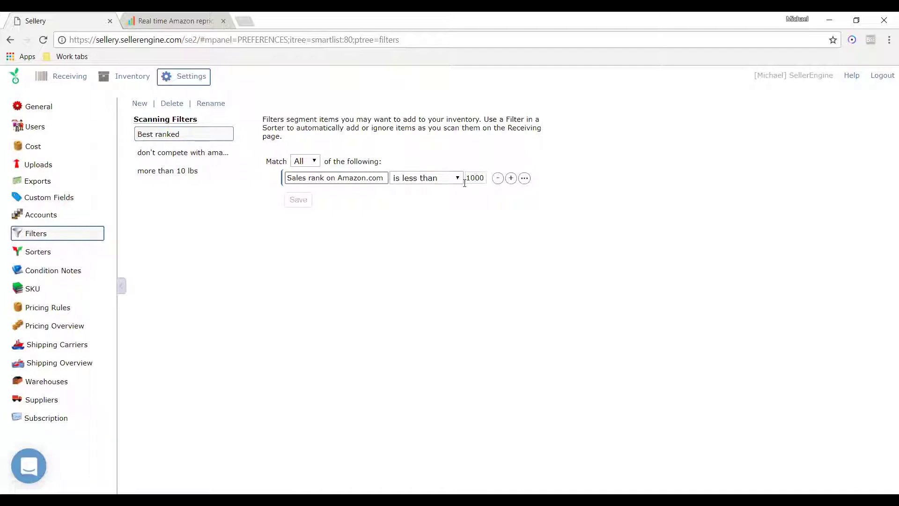
click(155, 151)
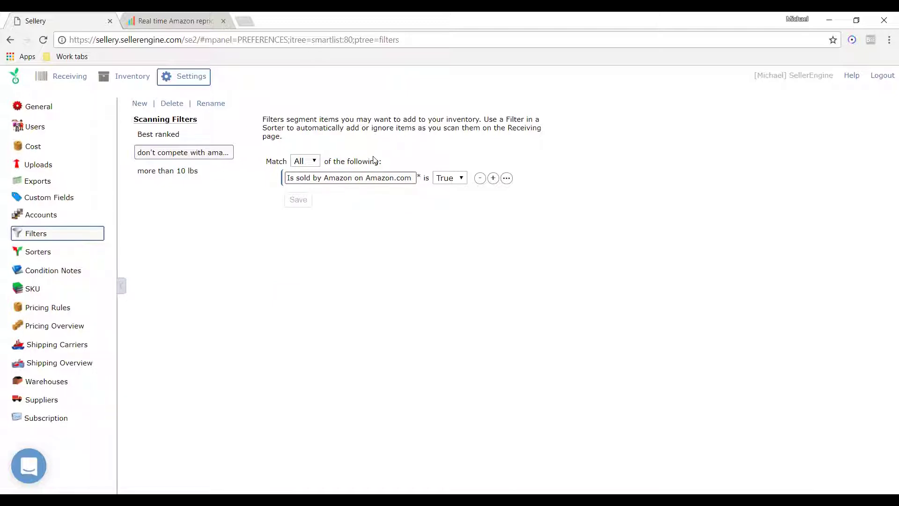
click(187, 174)
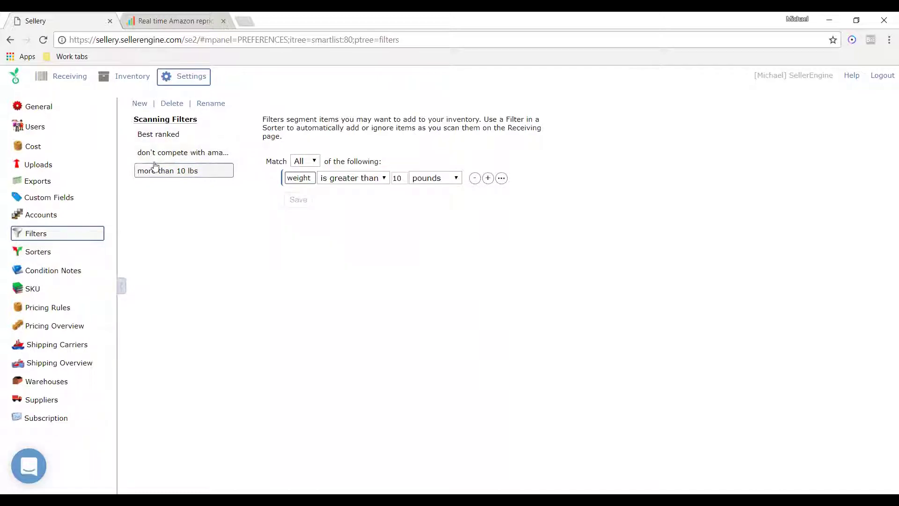
Examine the filter, message, action and sound options of the don't list amazon stuff sorter
click(49, 254)
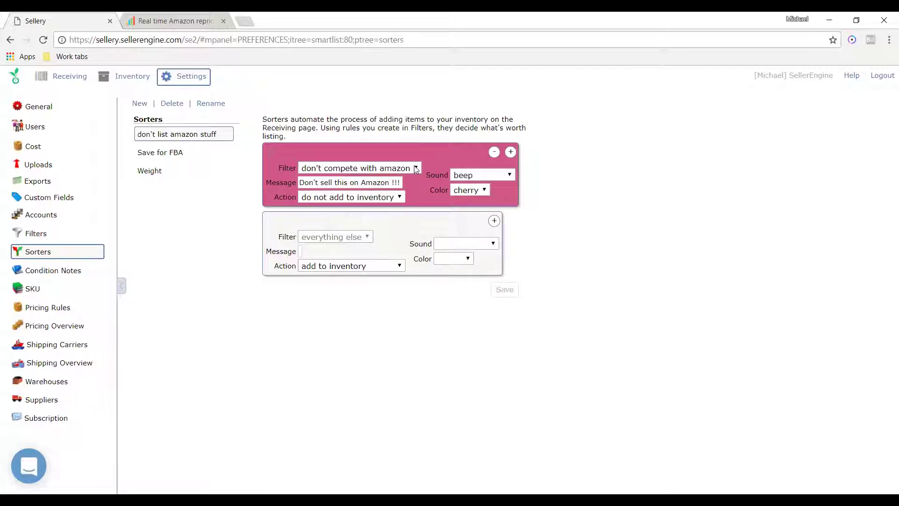
drag(397, 182, 400, 180)
triple_click(401, 181)
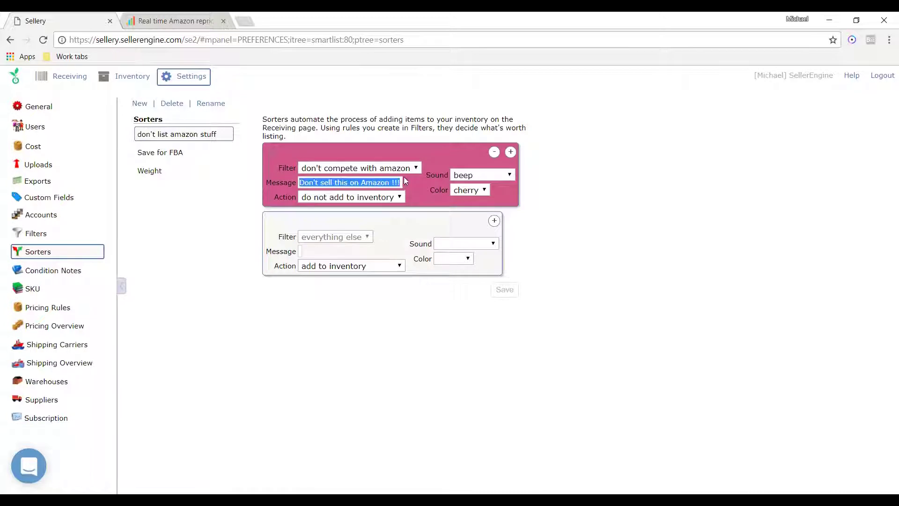
click(413, 168)
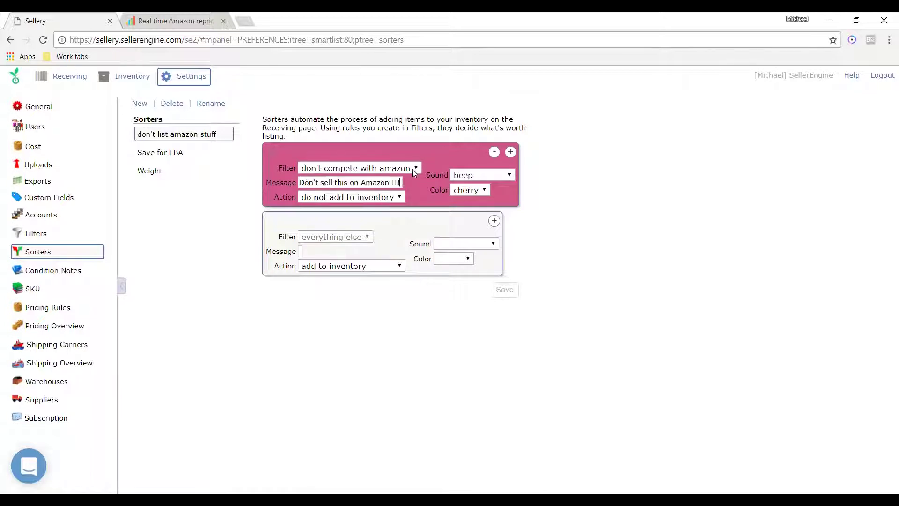
click(416, 168)
click(397, 182)
triple_click(398, 183)
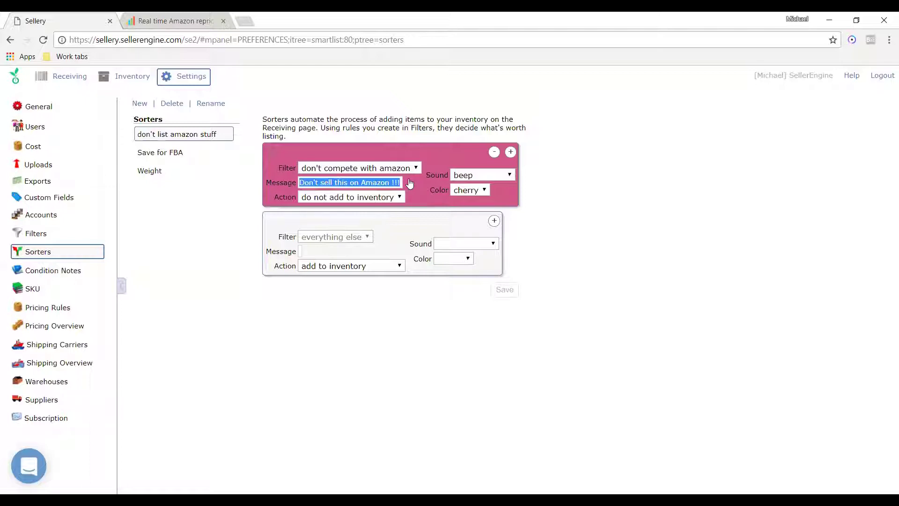
click(400, 198)
click(400, 198)
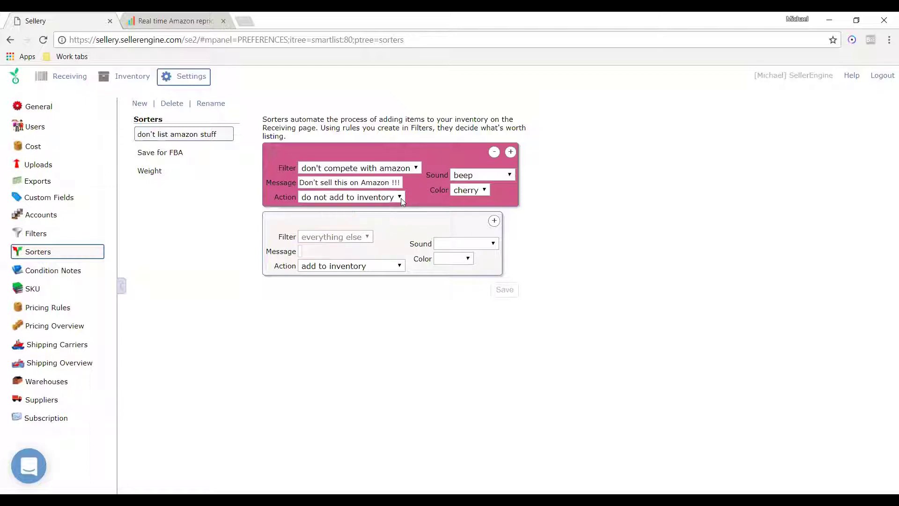
click(470, 178)
click(469, 176)
Set the don't compete with amazon rule's color to yellow in the sorter and save it
click(481, 190)
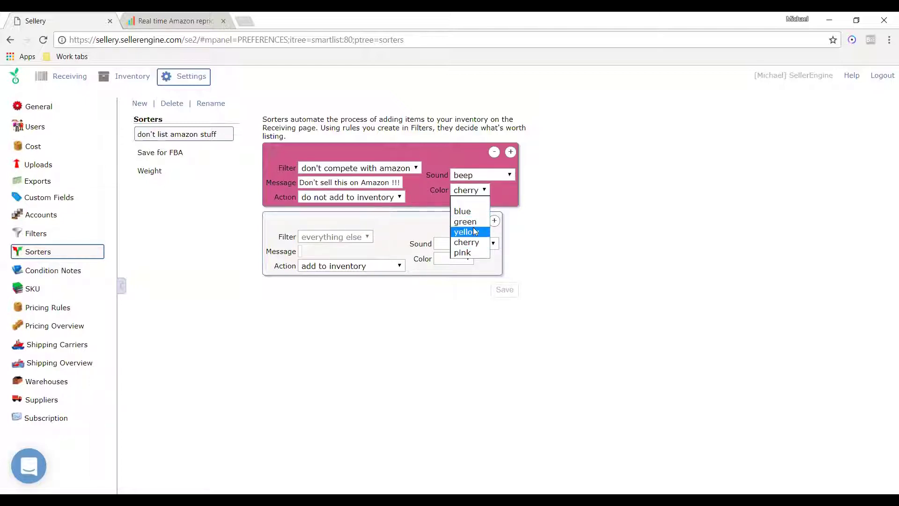
click(473, 231)
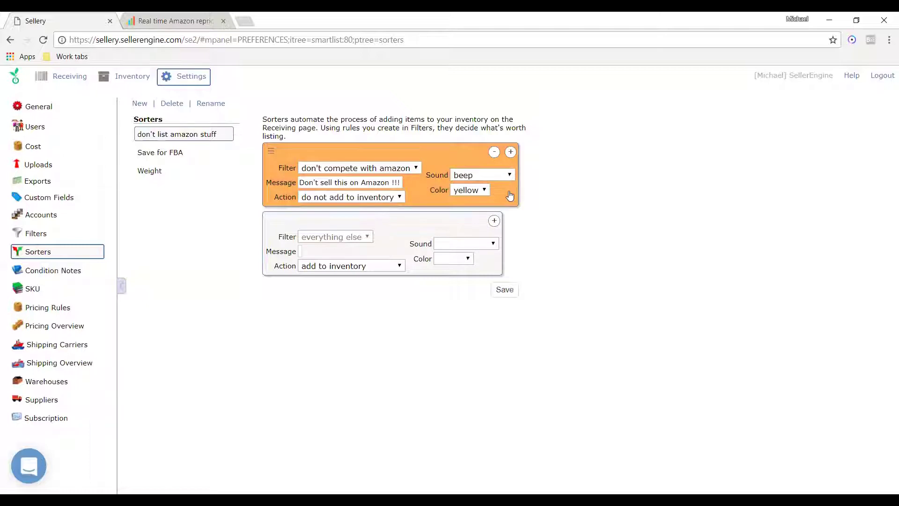
click(504, 289)
Try adding a "Test" line to the condition notes for new items, and discard it while switching to the SKU settings
click(53, 272)
click(148, 137)
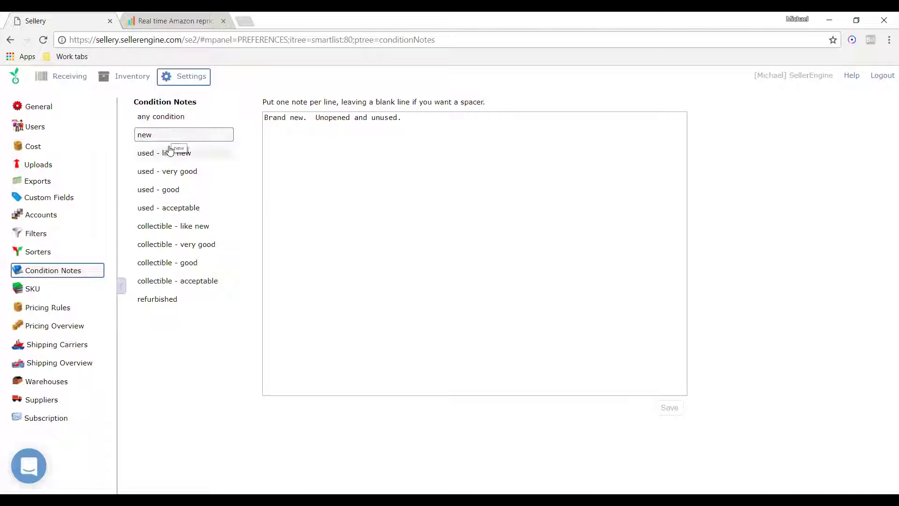
click(307, 155)
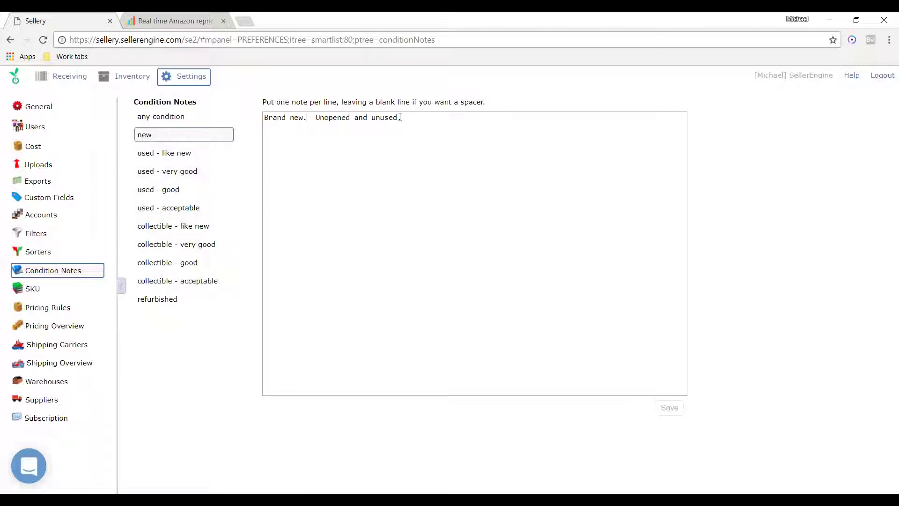
key(Return)
text(Test)
key(Return)
click(37, 295)
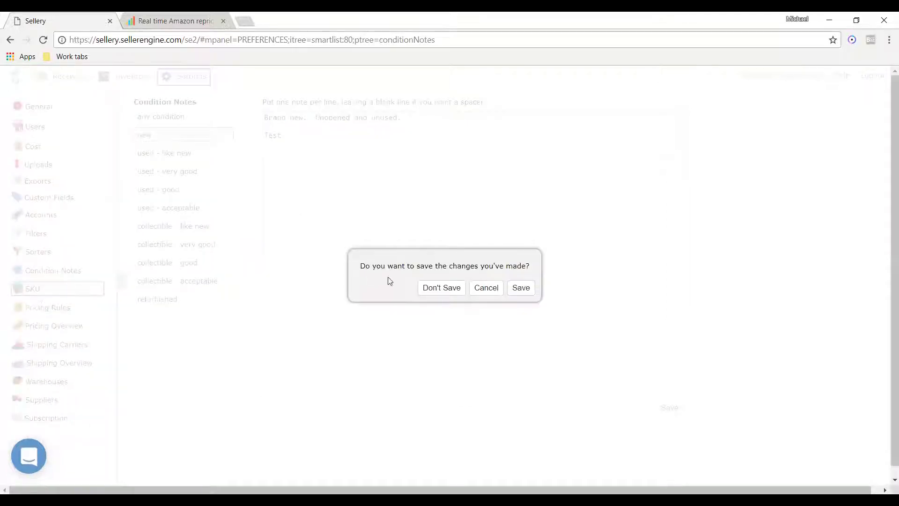
click(443, 289)
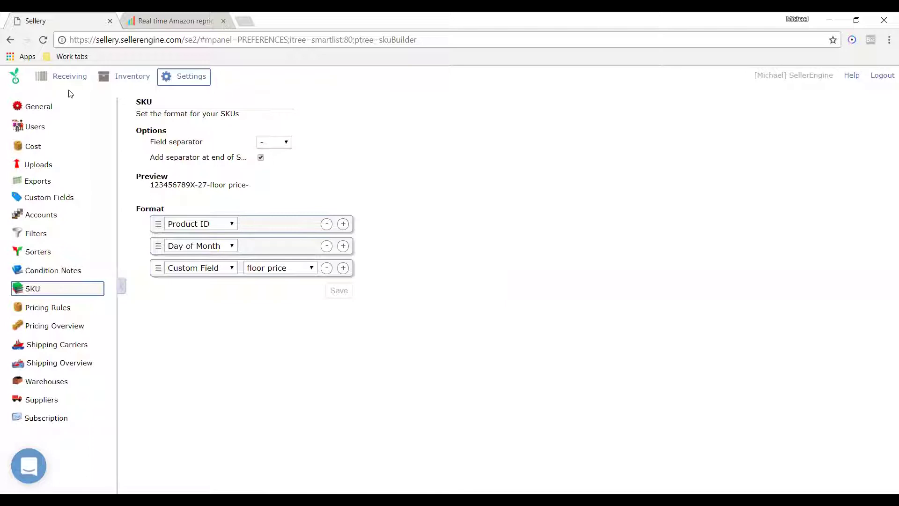
Check the SKU field on the Receiving page, and return to the settings to view the general options
click(65, 76)
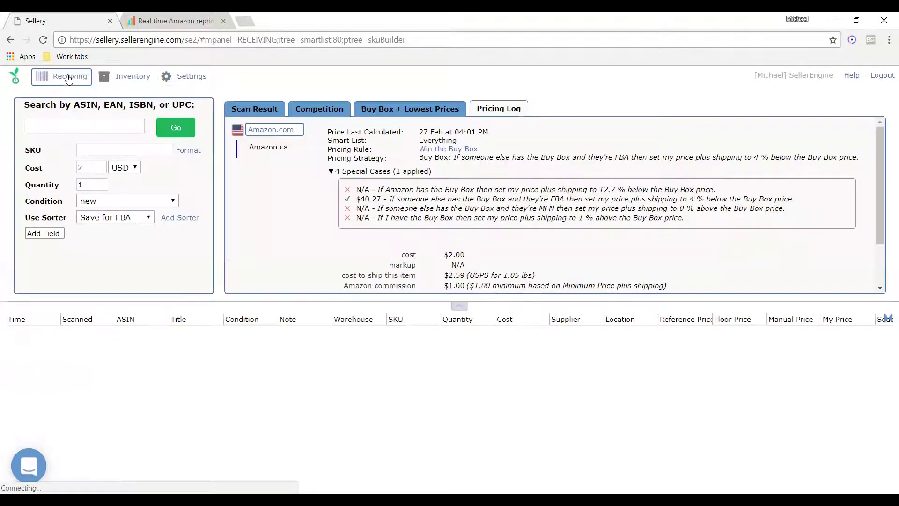
click(202, 76)
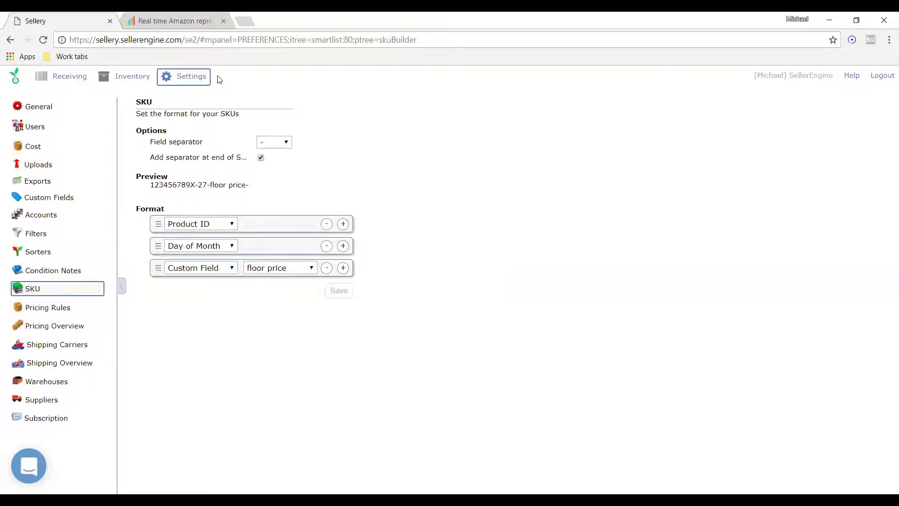
click(37, 107)
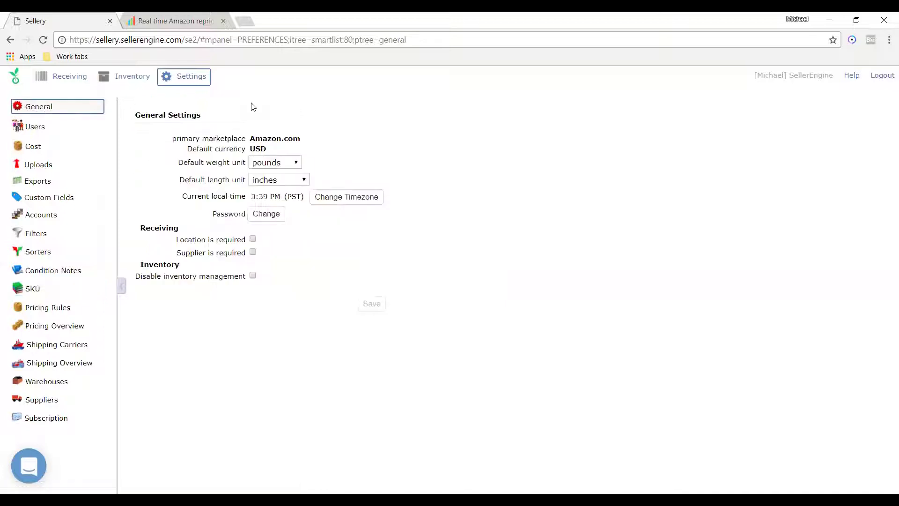
Try disabling inventory management in the general settings, and discard the change while switching to the users list
click(253, 277)
click(507, 365)
click(40, 128)
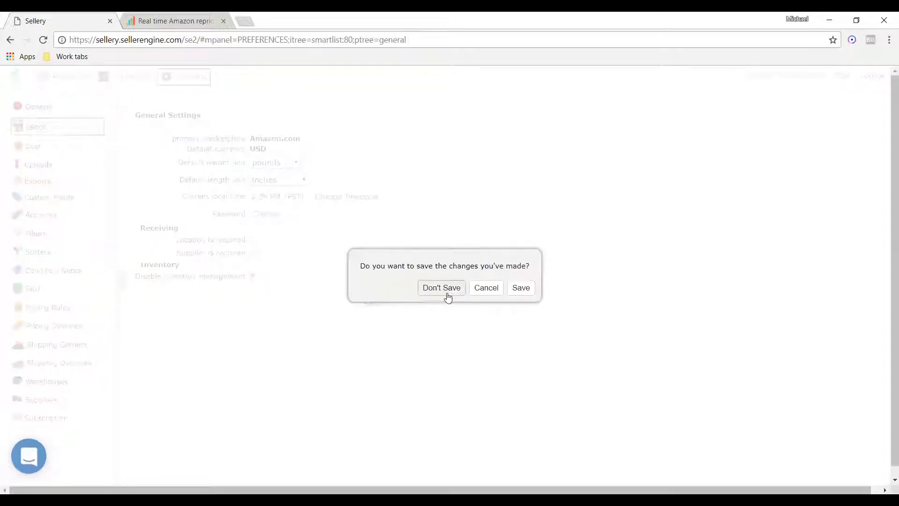
click(444, 291)
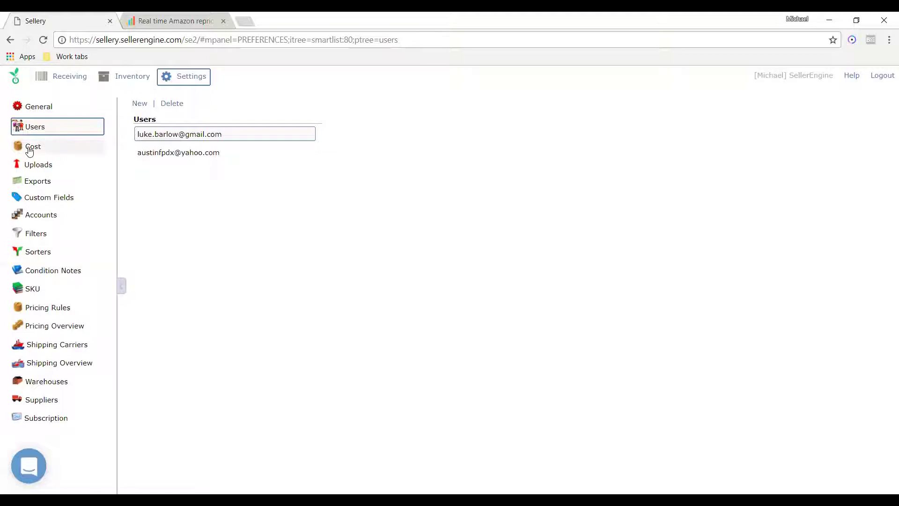
Review the cost policy, the file upload requirements and the listings export settings
click(30, 146)
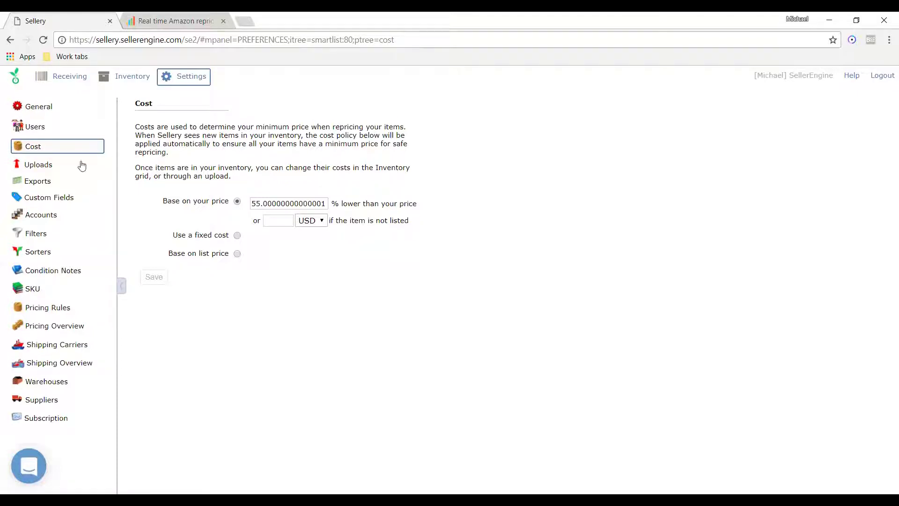
click(38, 167)
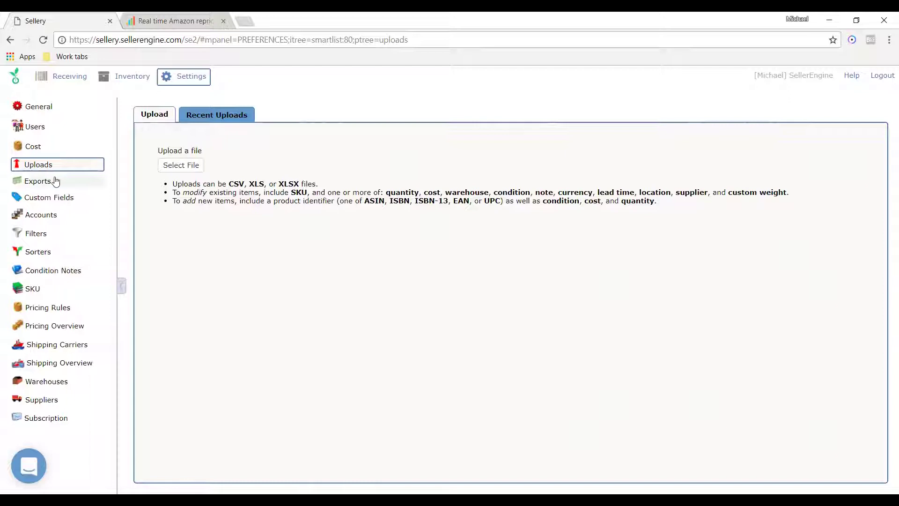
click(39, 183)
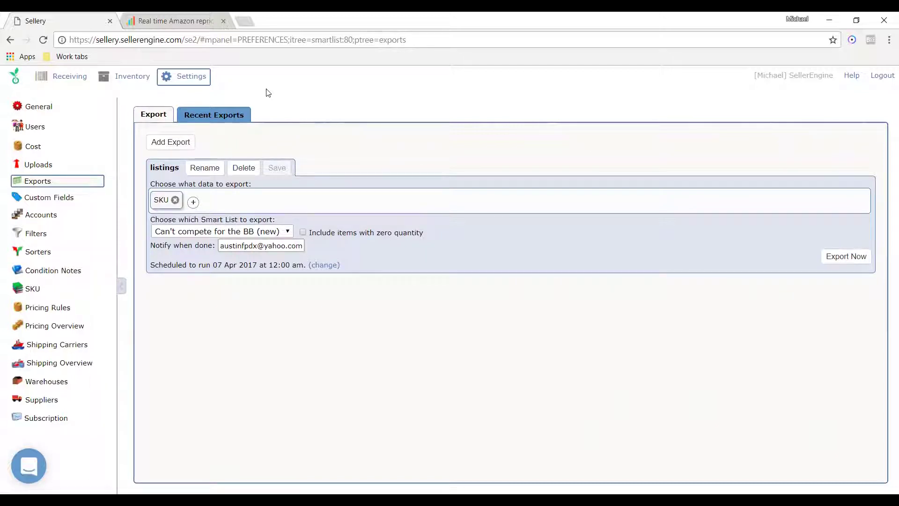
Add the Sales per day field from the my sales data to the listings export
click(193, 203)
mouse_move(232, 221)
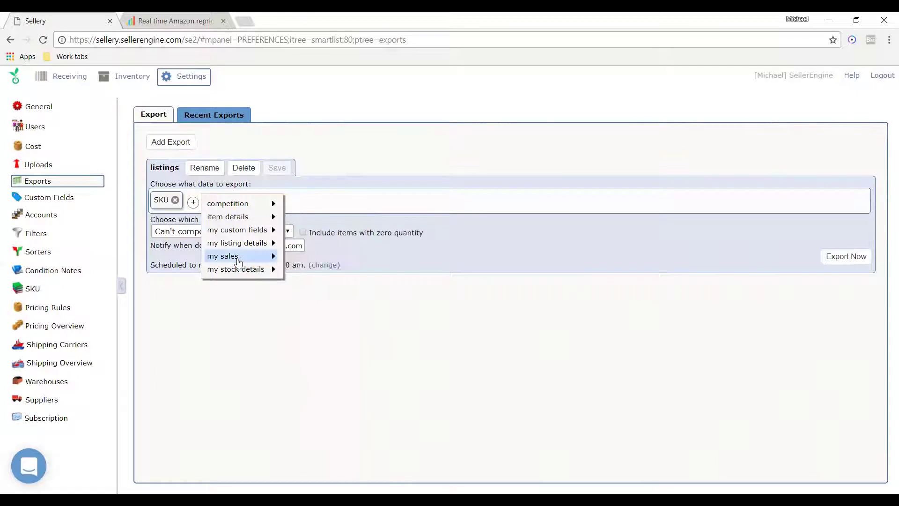
click(248, 318)
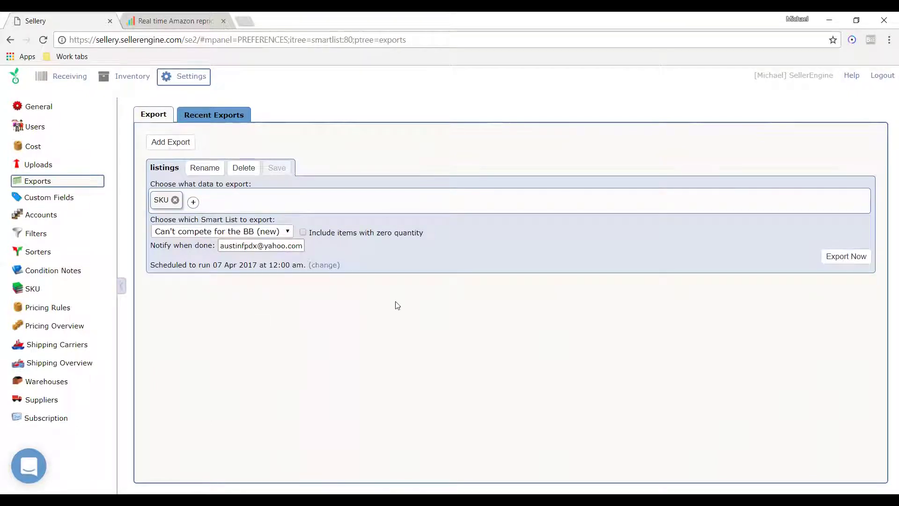
click(192, 203)
mouse_move(231, 256)
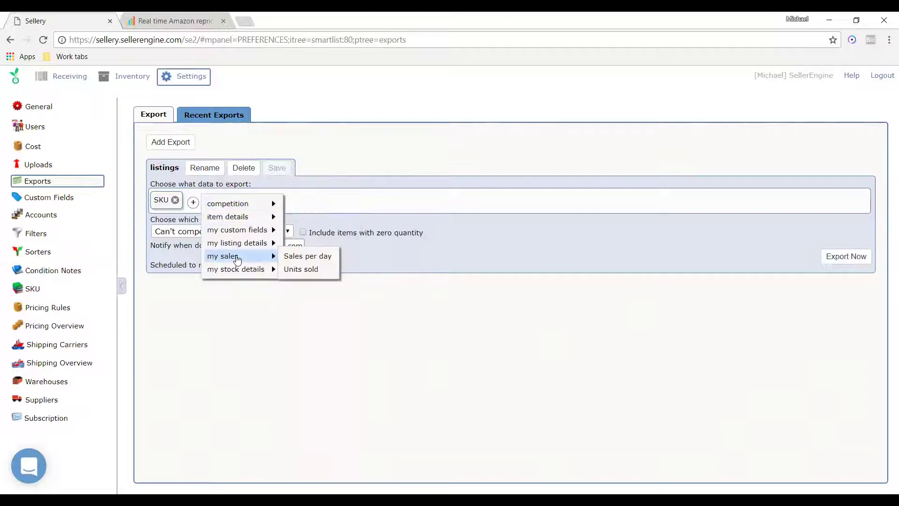
click(321, 257)
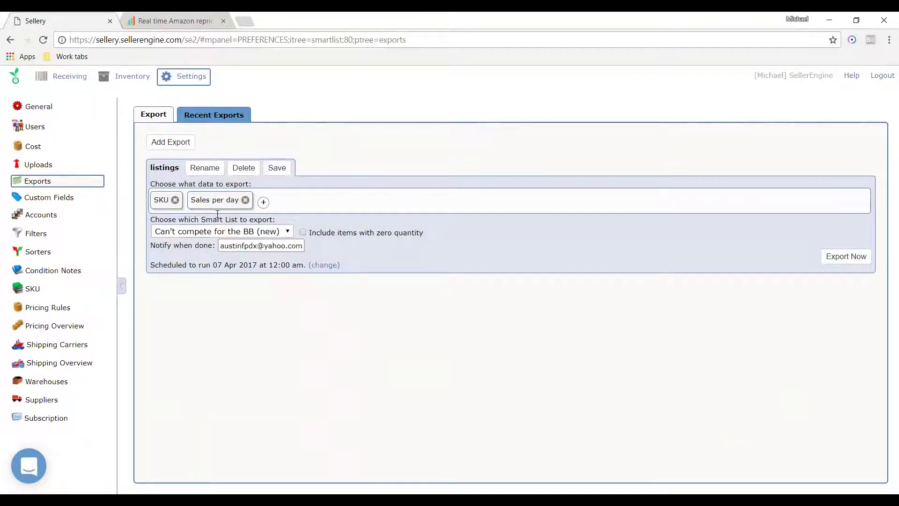
Set the listings export's Smart List to Best Sellers (30 days) after trying >10 sales in 1 week
click(233, 231)
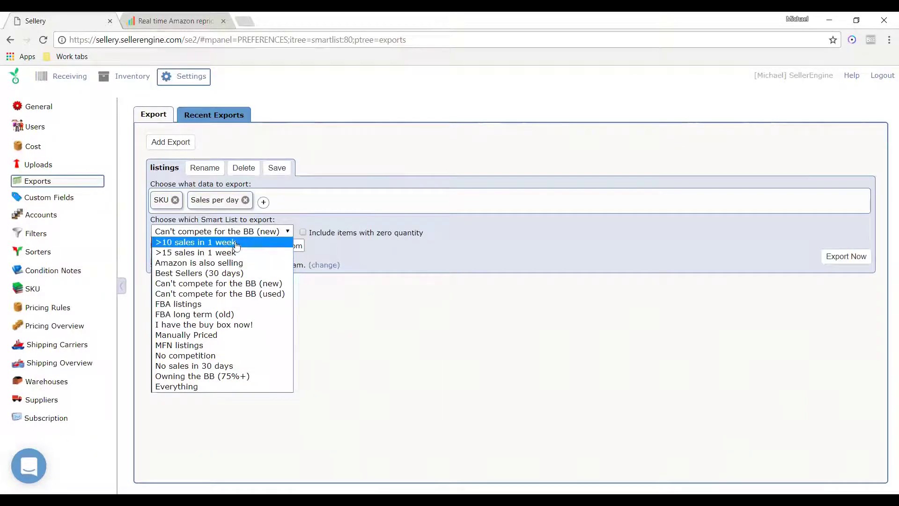
click(235, 243)
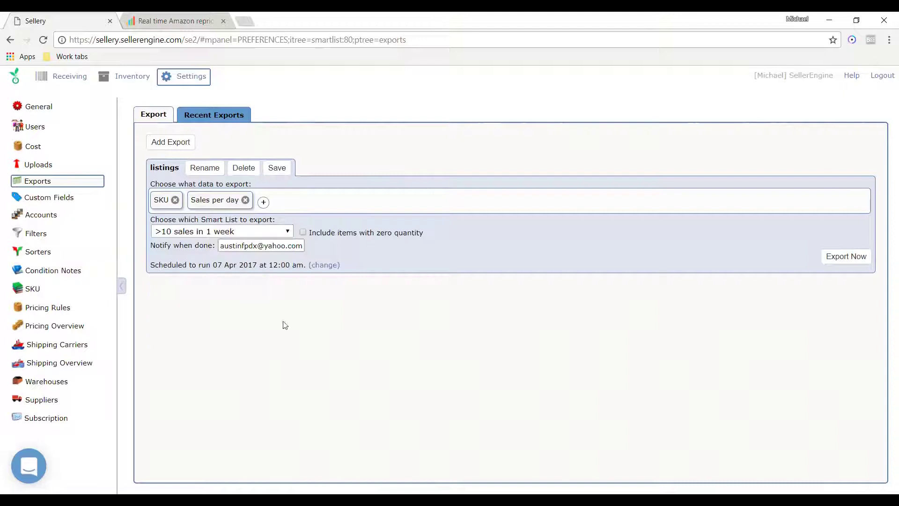
click(218, 232)
click(216, 275)
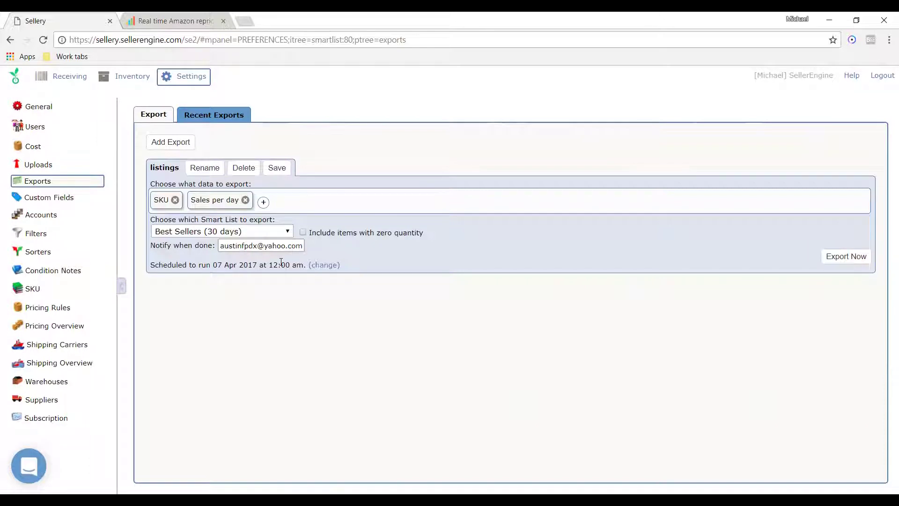
Review the frequency options for scheduling the listings export, and leave its schedule as it is
click(322, 265)
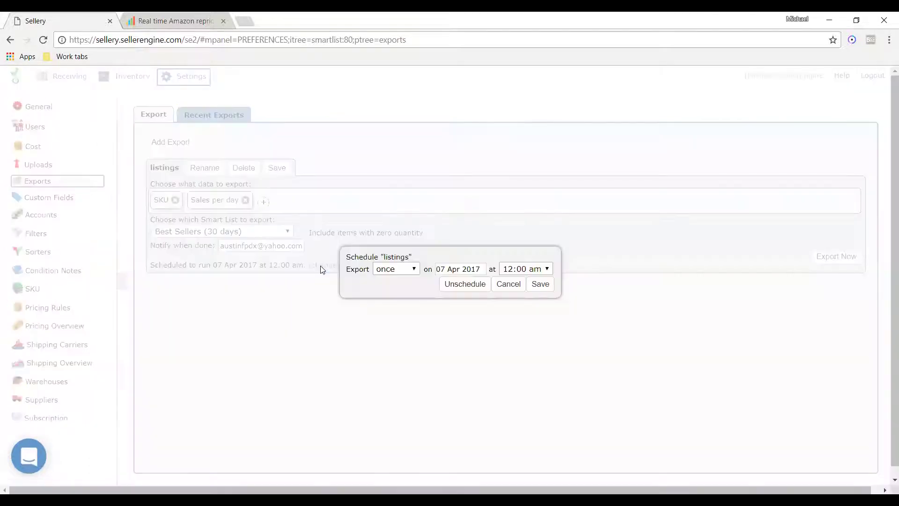
click(413, 269)
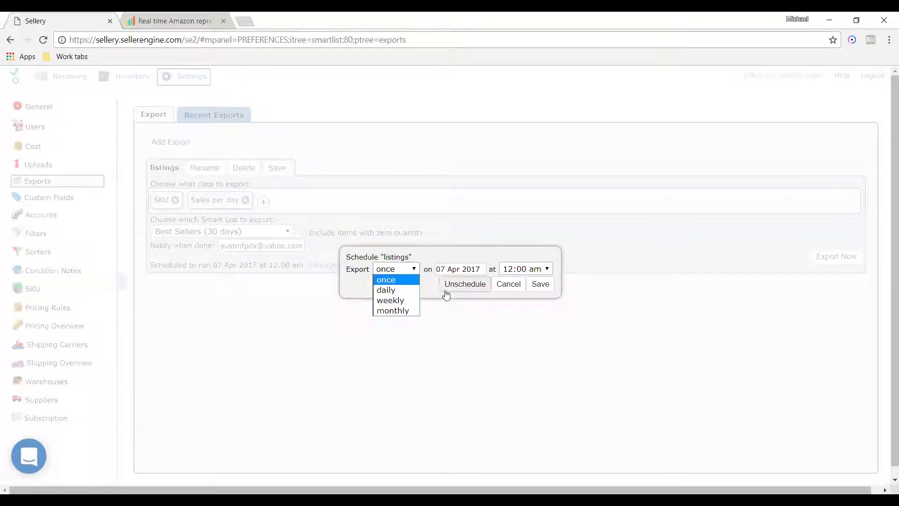
click(504, 286)
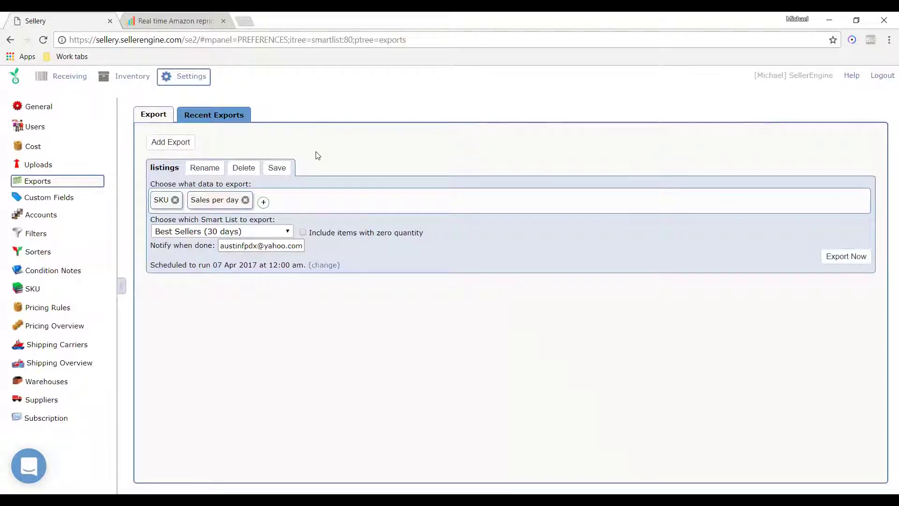
Delete the MAP custom field together with its data
click(64, 202)
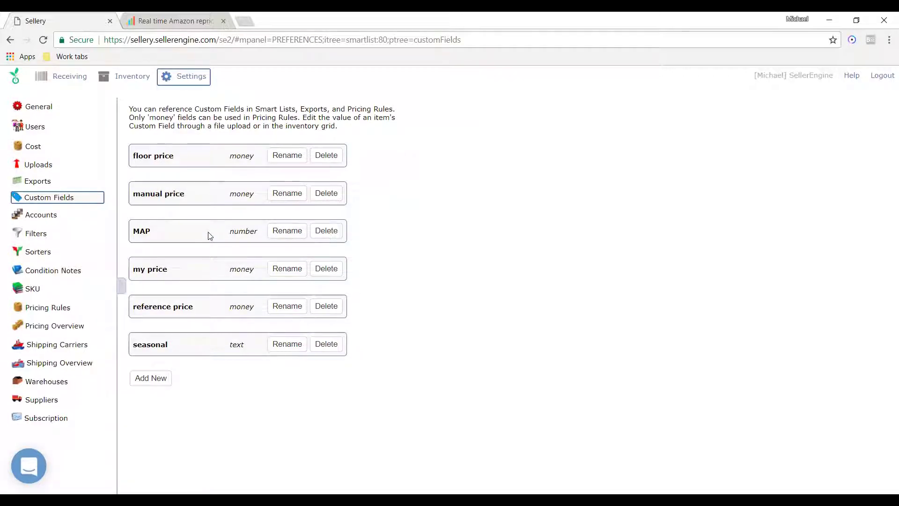
click(326, 228)
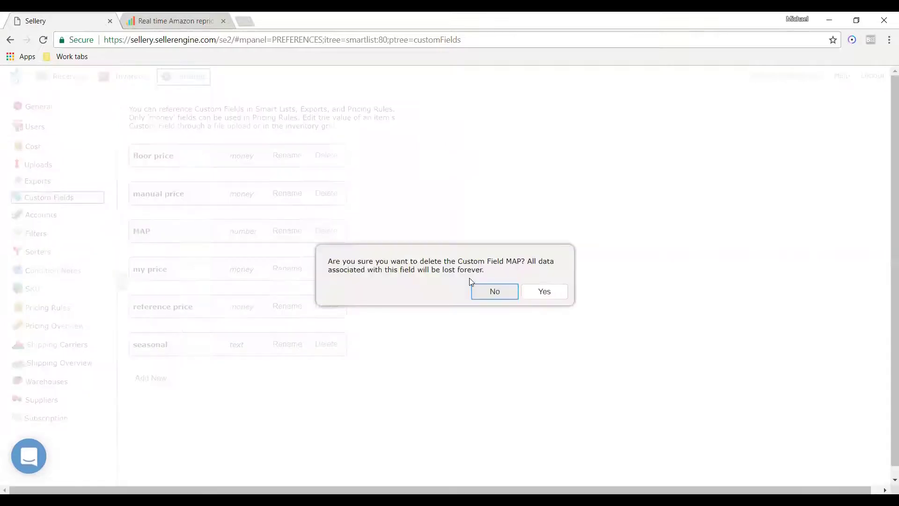
click(541, 296)
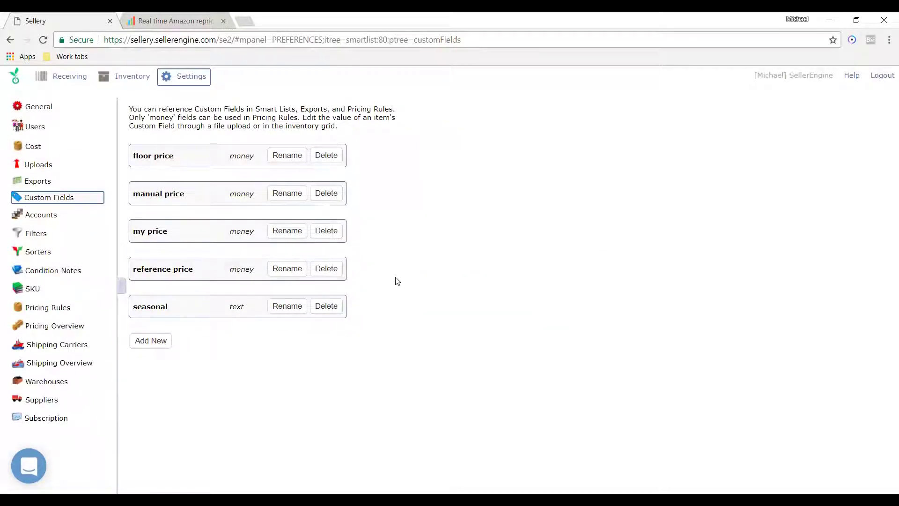
Review the account settings for Amazon.ca and Amazon.com, including their note order and listing management
click(50, 216)
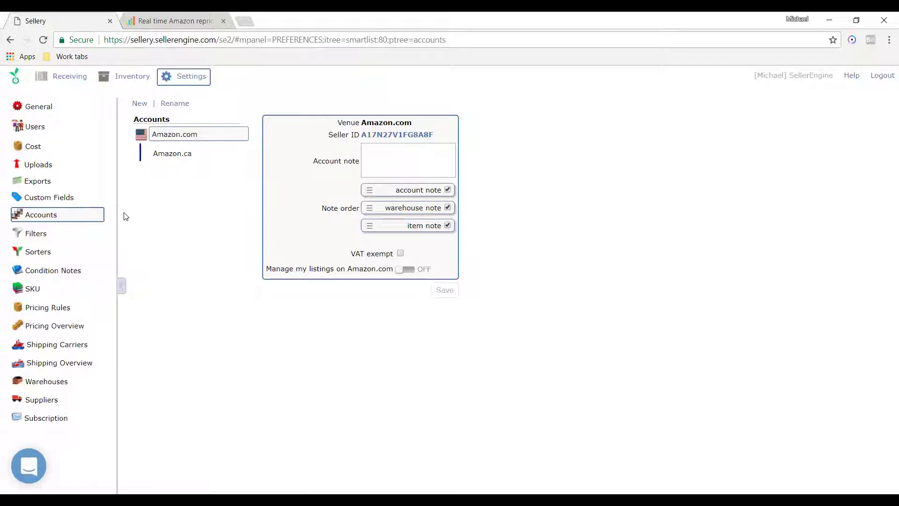
click(182, 155)
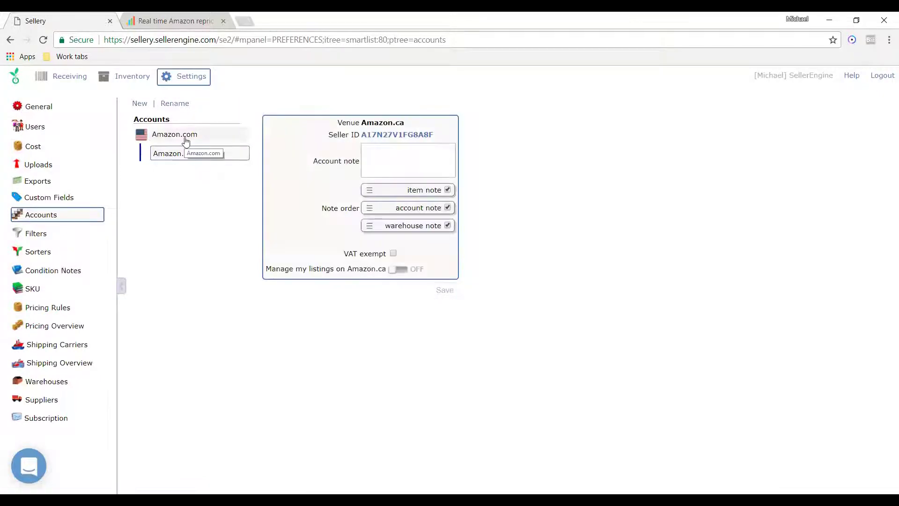
click(186, 140)
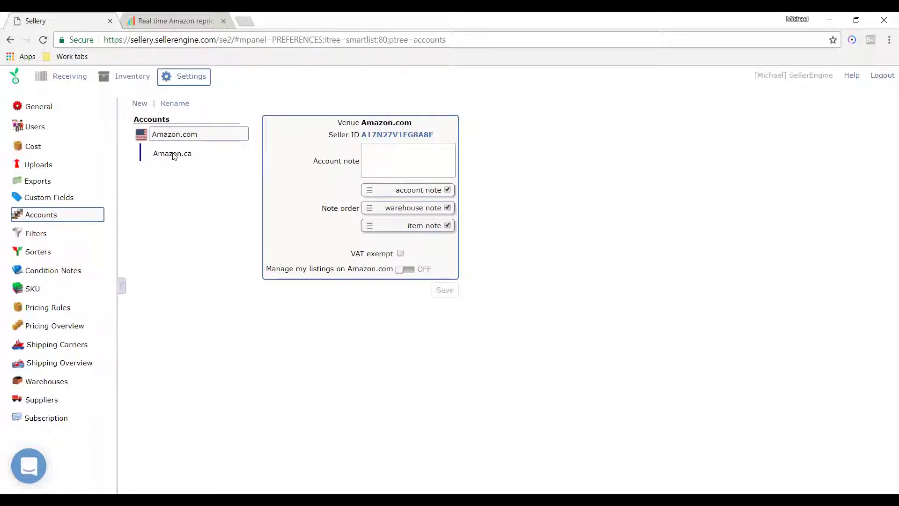
Try setting up a new account named UK for the Amazon.co.uk venue, check its unified account options, and discard it
click(140, 103)
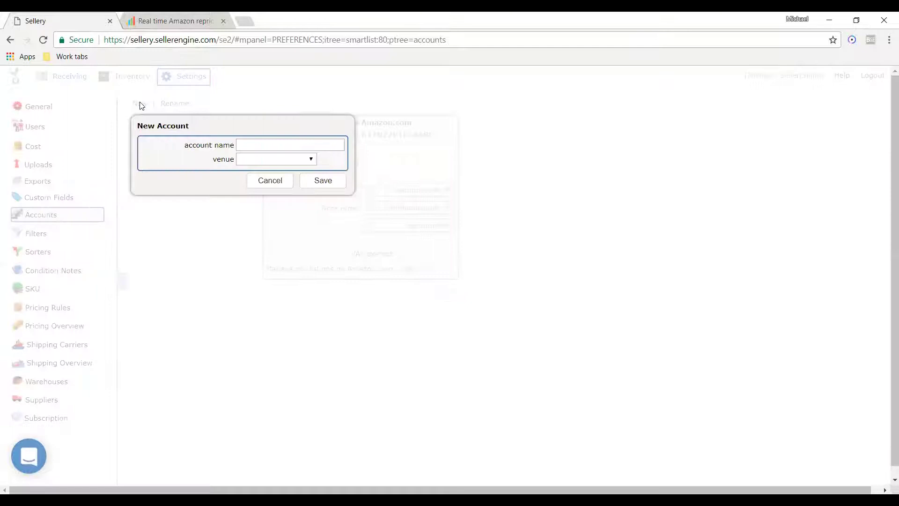
click(295, 159)
click(295, 181)
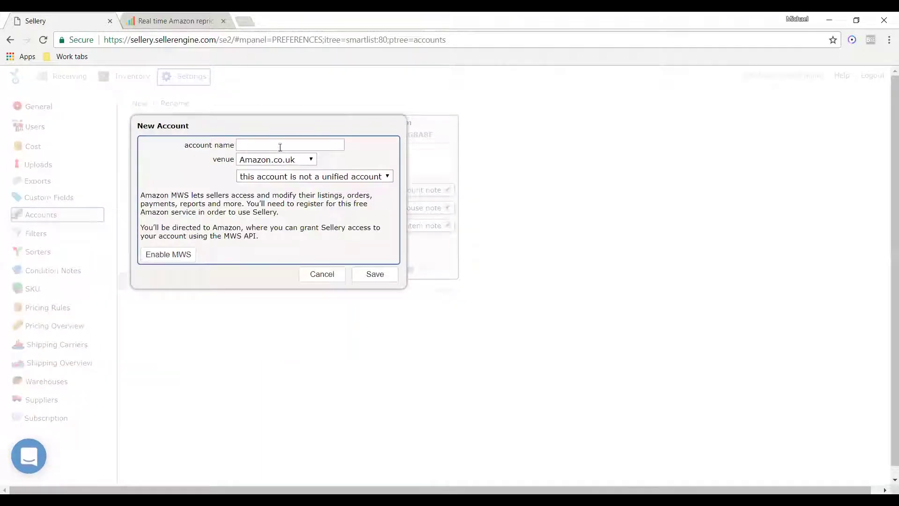
text(UK)
click(298, 177)
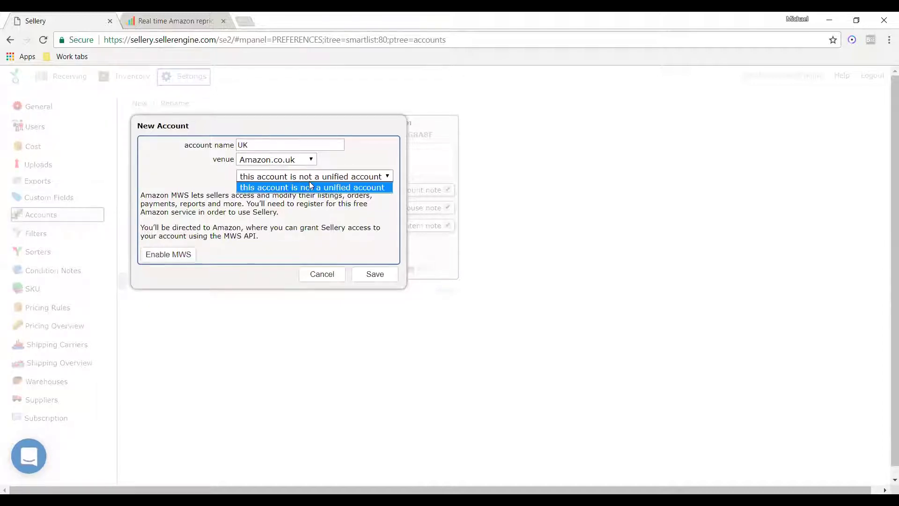
click(309, 181)
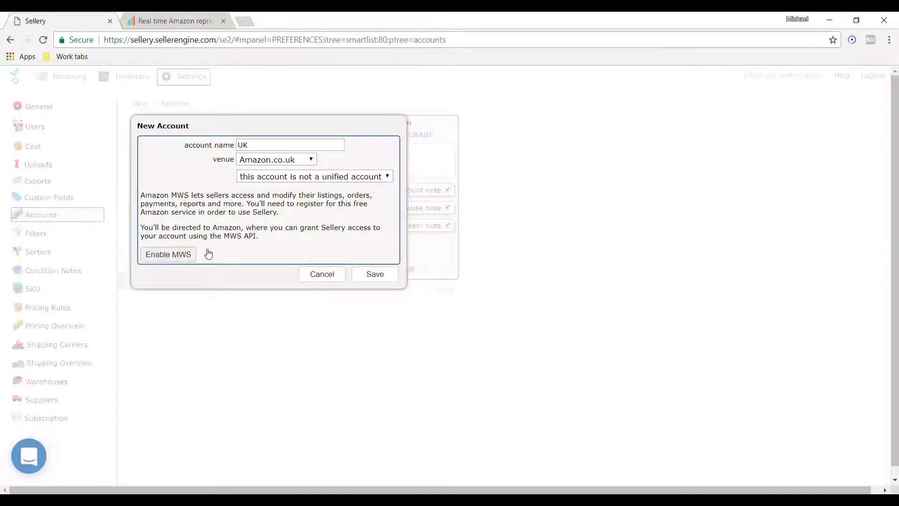
click(325, 281)
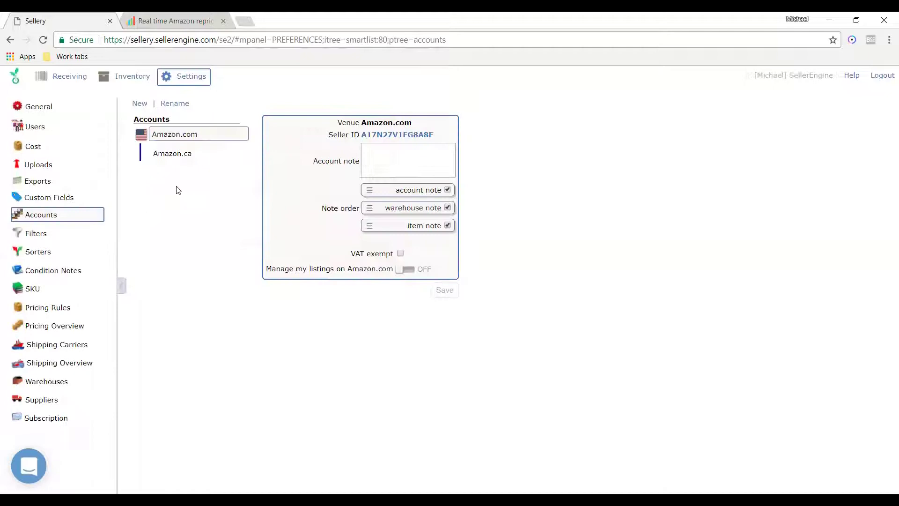
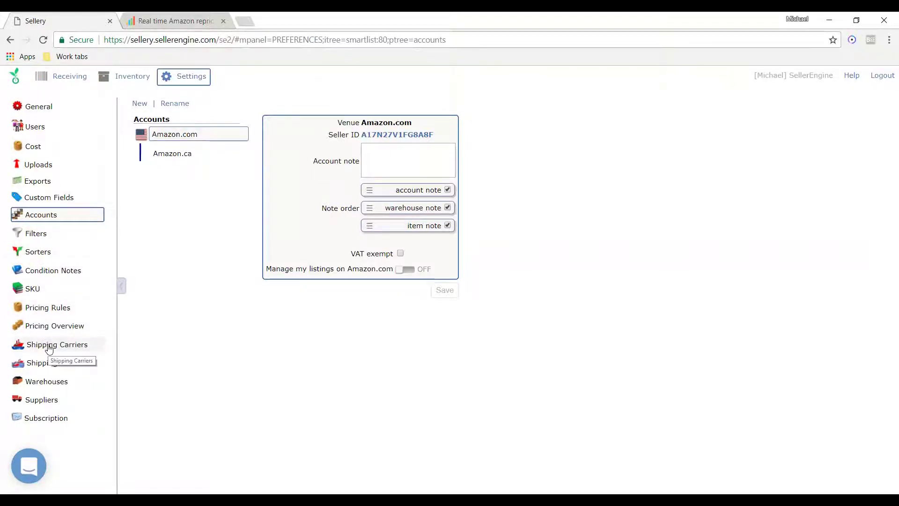
Review the shipping cost settings of the Canada shipping, FBA Inbound, FEDEX and USPS carriers
click(52, 345)
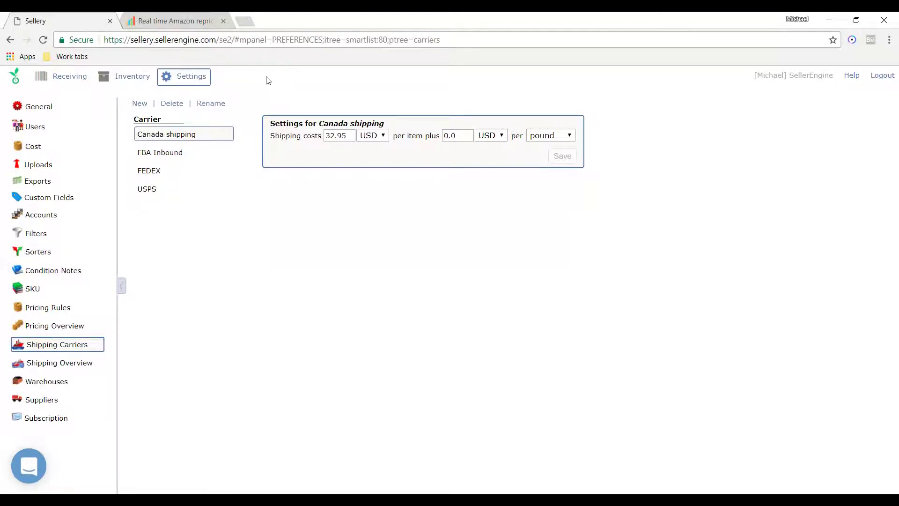
click(158, 153)
click(148, 172)
click(149, 188)
click(156, 155)
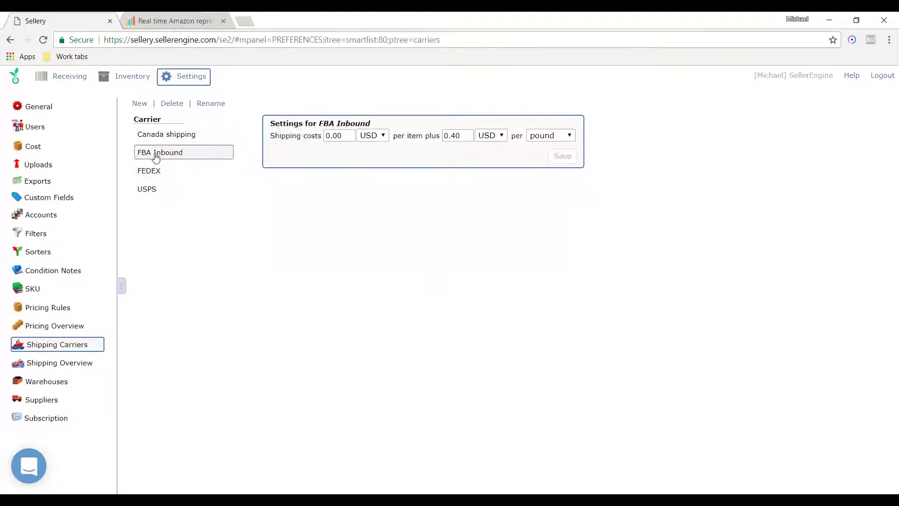
click(150, 171)
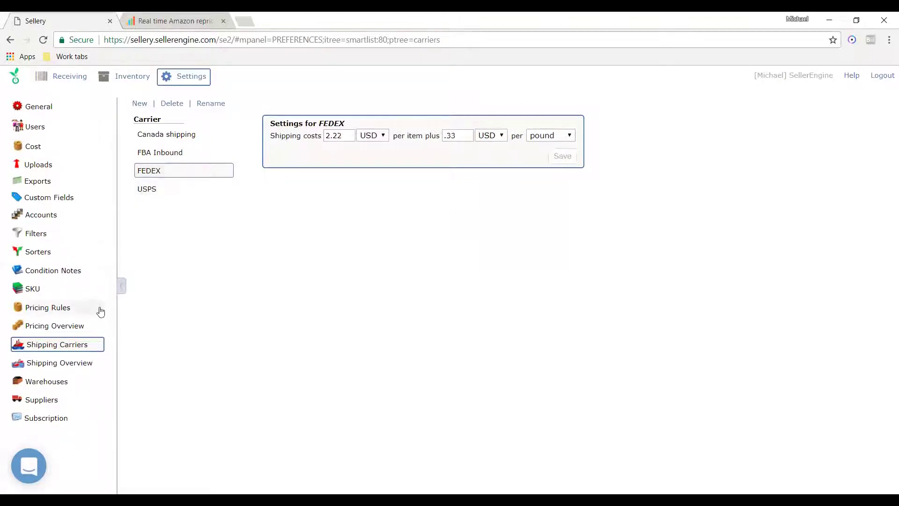
Review the shipping overview, the suppliers list and the warehouse note settings
click(68, 362)
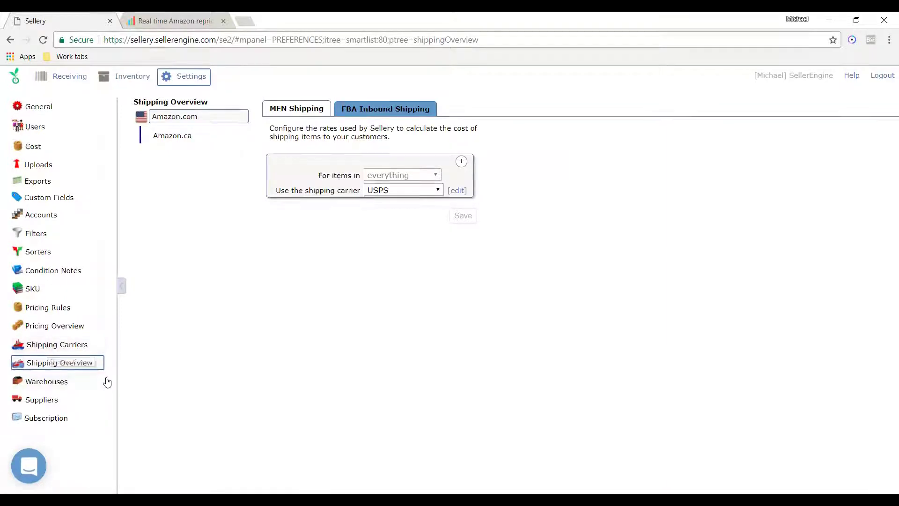
click(58, 385)
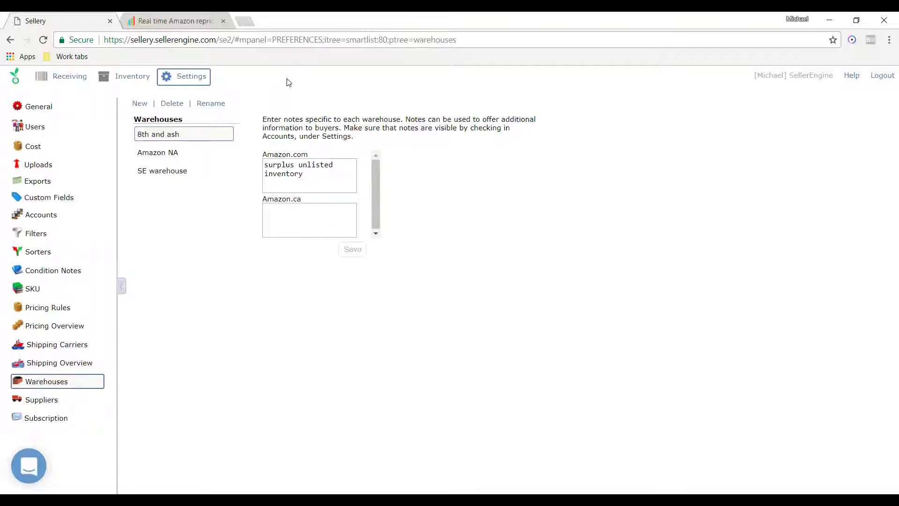
click(49, 399)
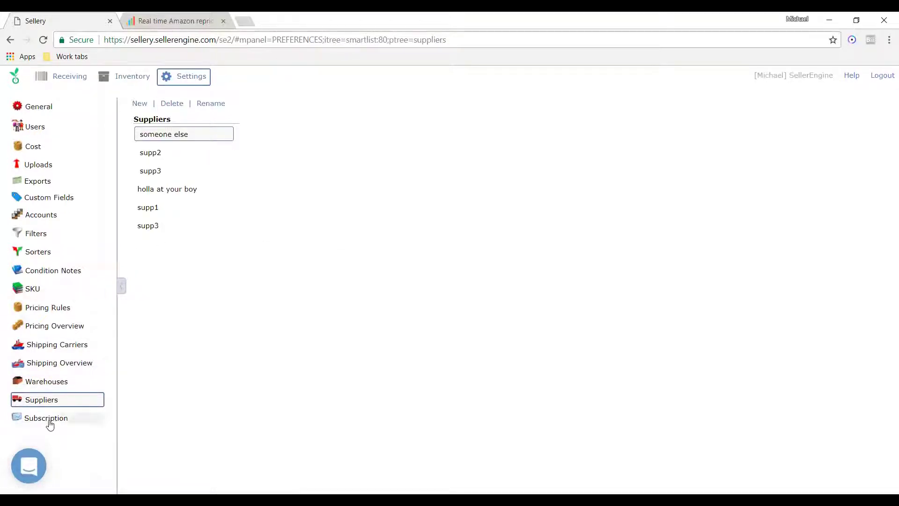
click(47, 382)
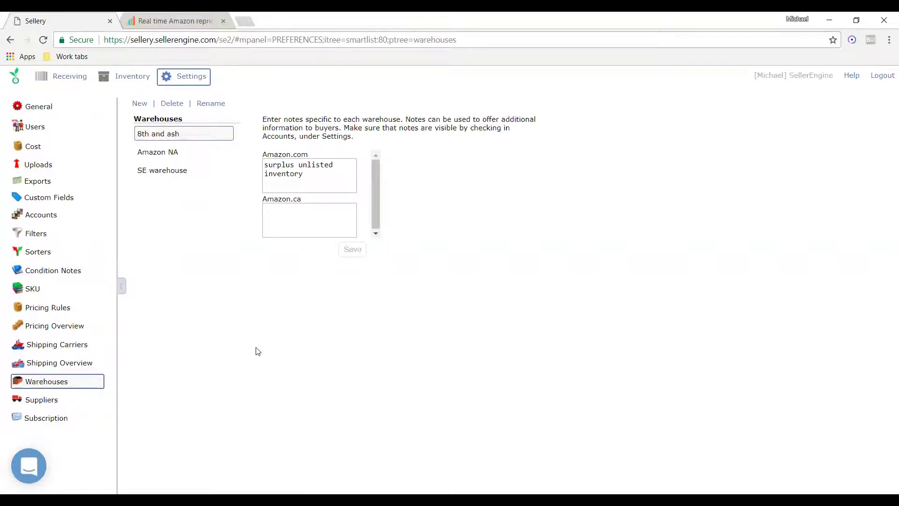
Widen the inventory's smart list pane and create a new smart list named Reorder
click(134, 78)
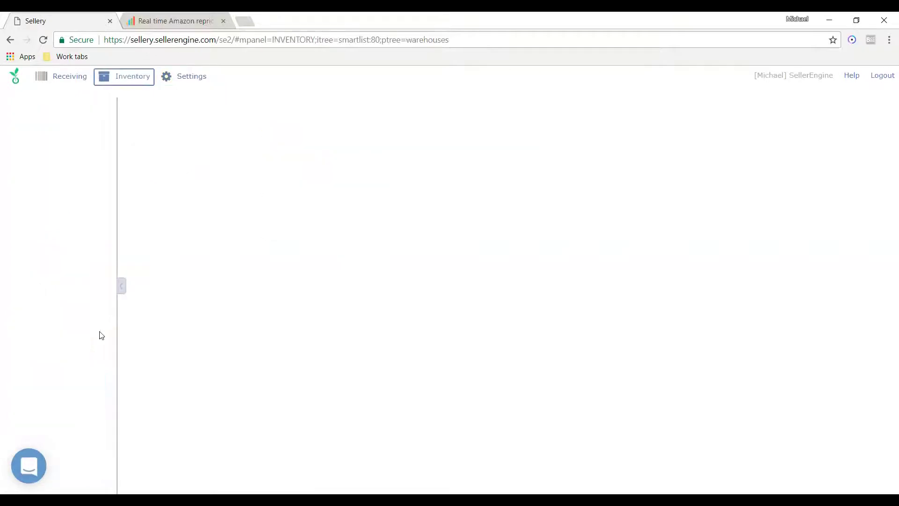
drag(123, 290, 147, 303)
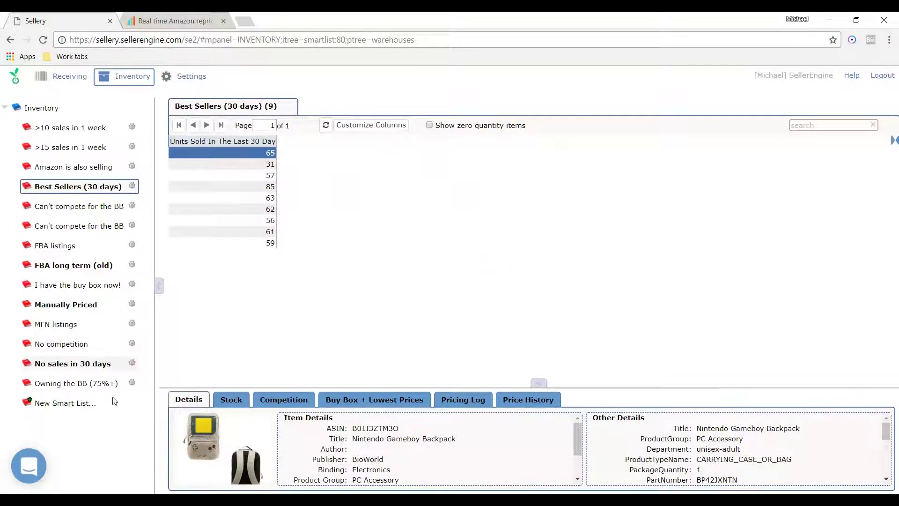
click(61, 403)
click(409, 269)
text(Reorder)
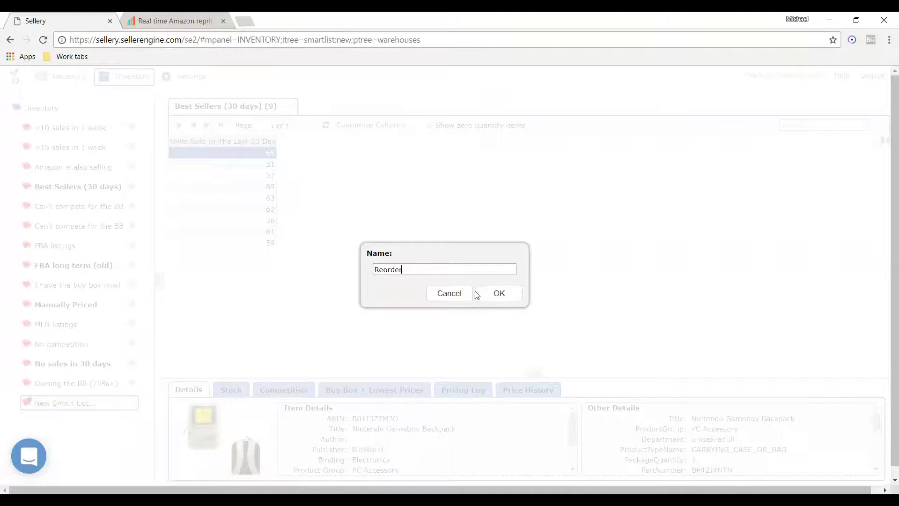
click(497, 294)
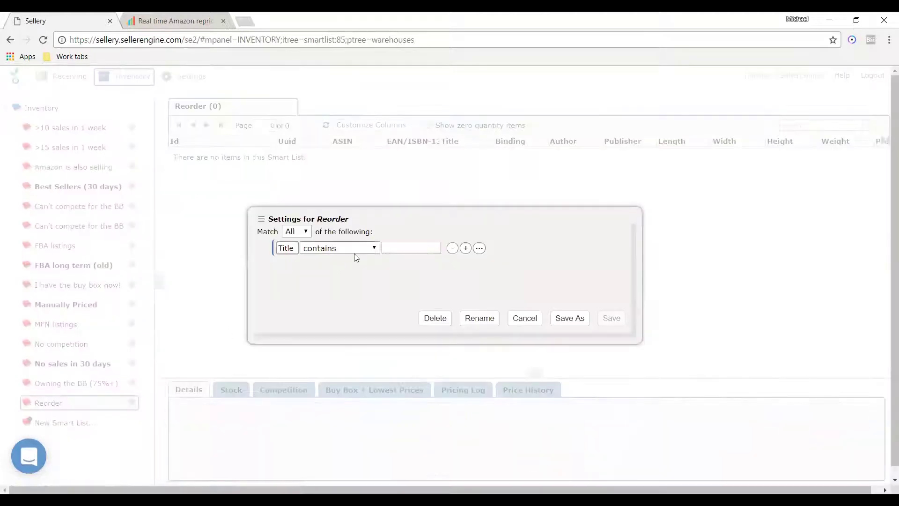
Set the Reorder list's first condition to the stock detail Quantity is less than 10
click(282, 252)
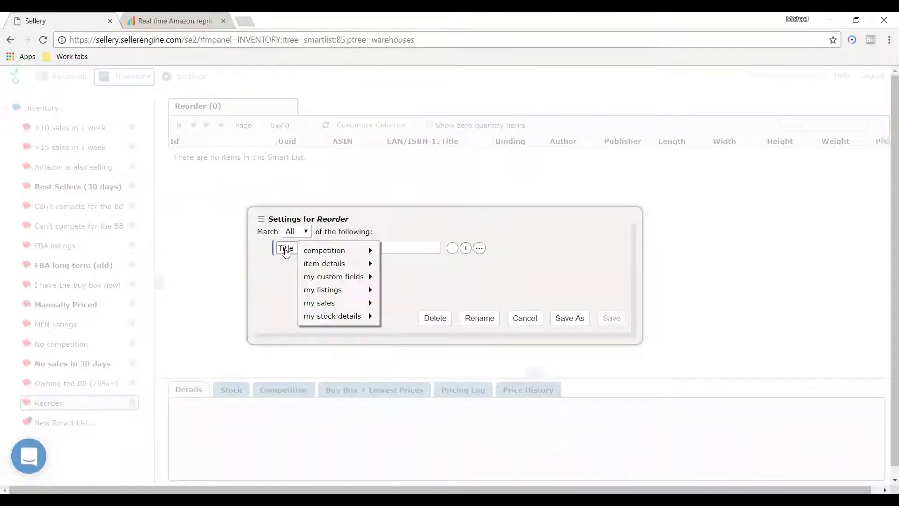
mouse_move(331, 318)
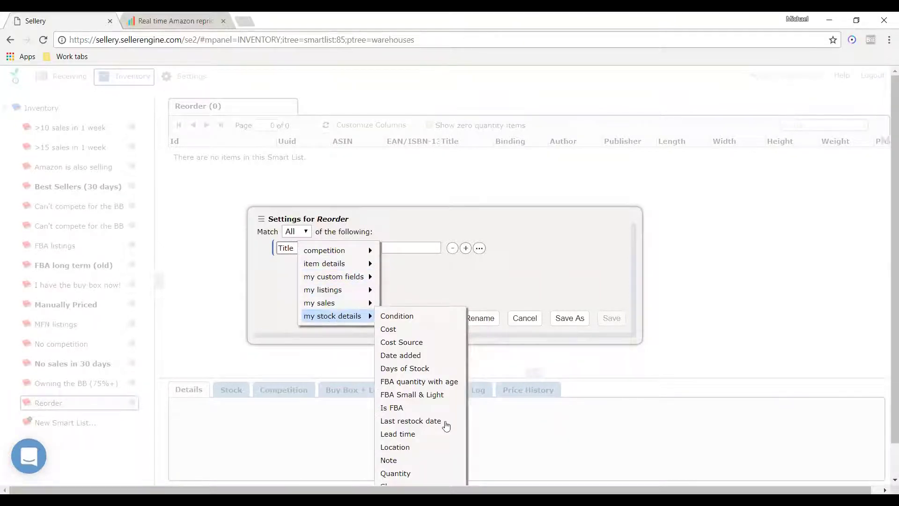
click(445, 473)
click(381, 248)
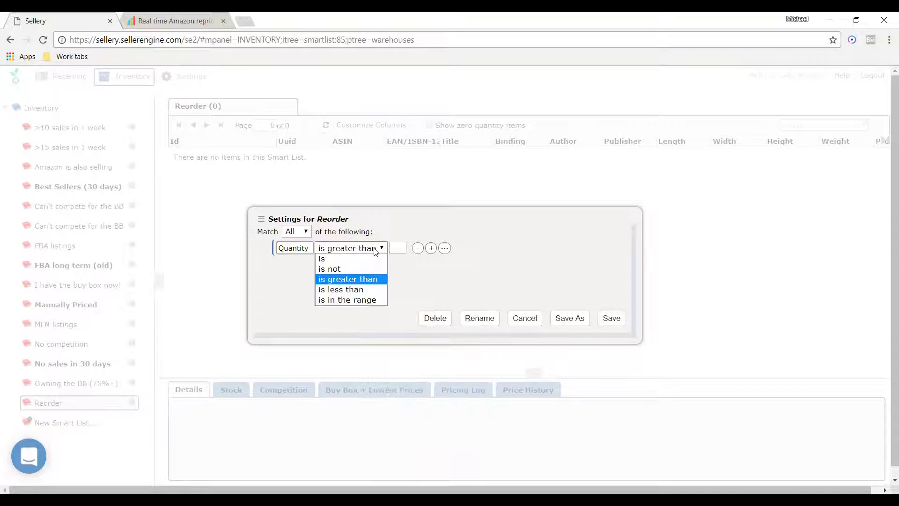
click(370, 290)
click(396, 248)
text(10)
Add a second condition to the Reorder list requiring that the stock detail Supplier is someone else, and save the list
click(430, 248)
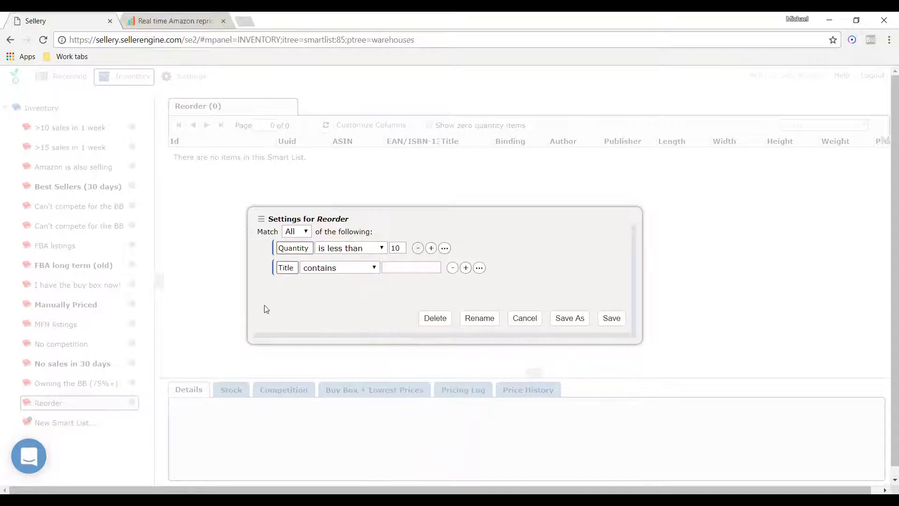
click(288, 269)
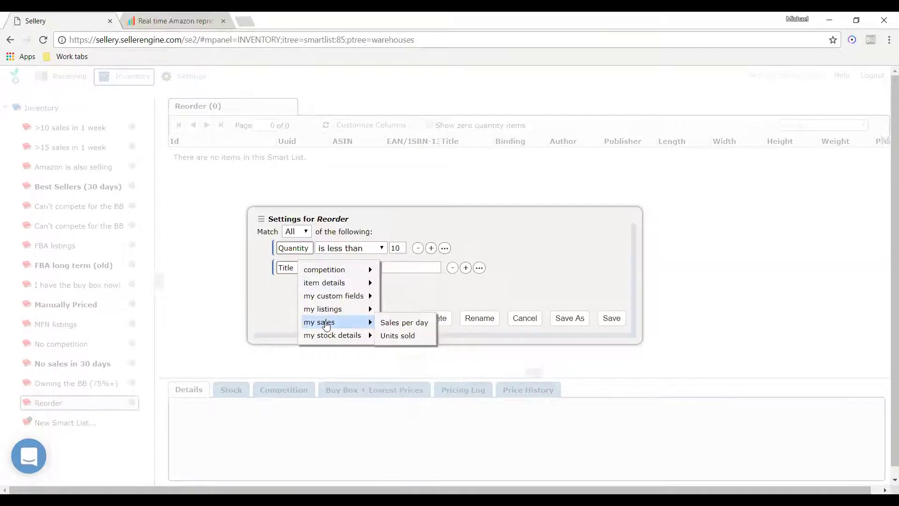
mouse_move(338, 338)
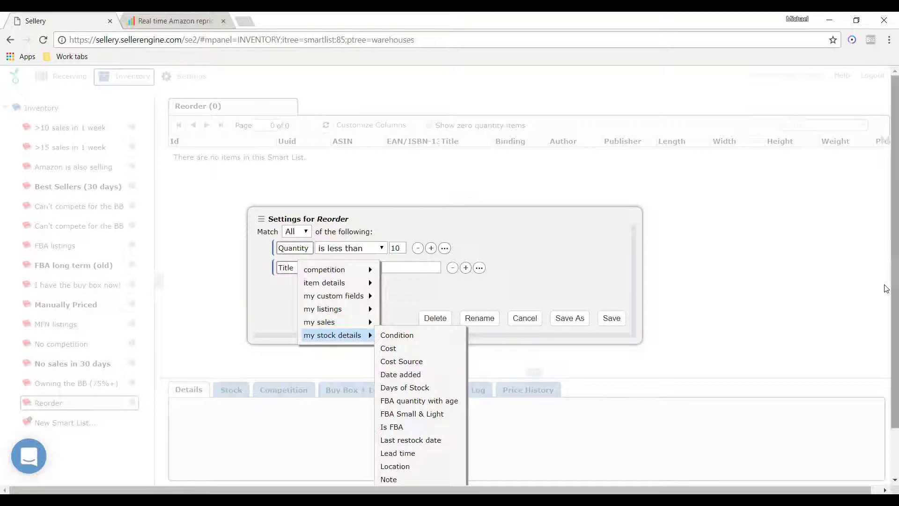
scroll(886, 344, down, 1)
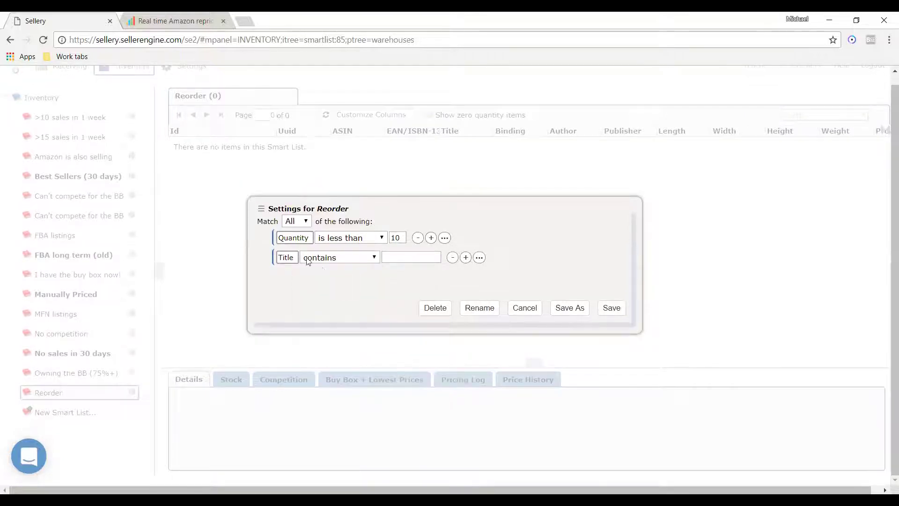
click(287, 260)
mouse_move(332, 314)
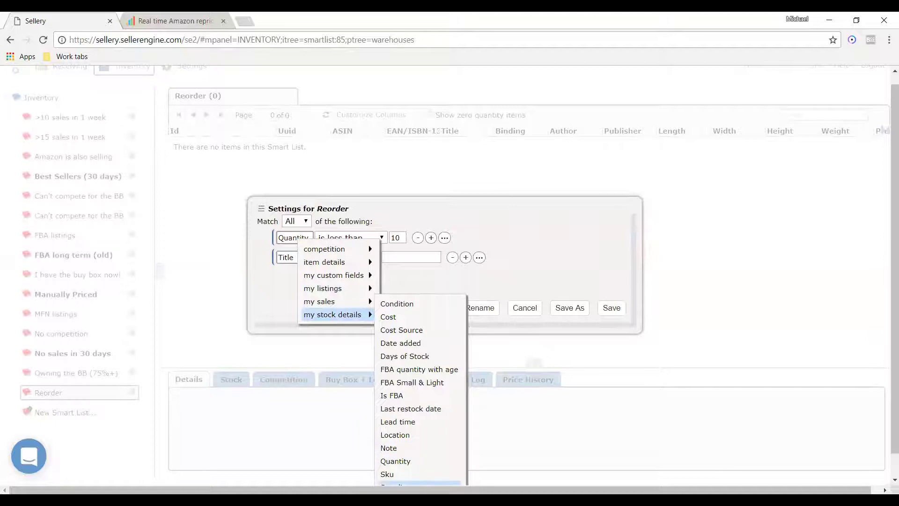
click(395, 485)
click(620, 310)
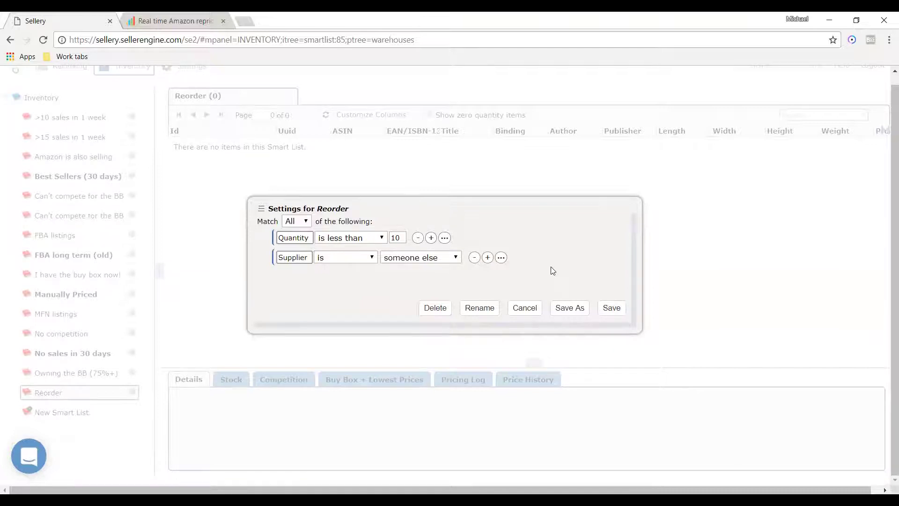
Delete the Reorder smart list and confirm its removal
click(435, 312)
click(489, 292)
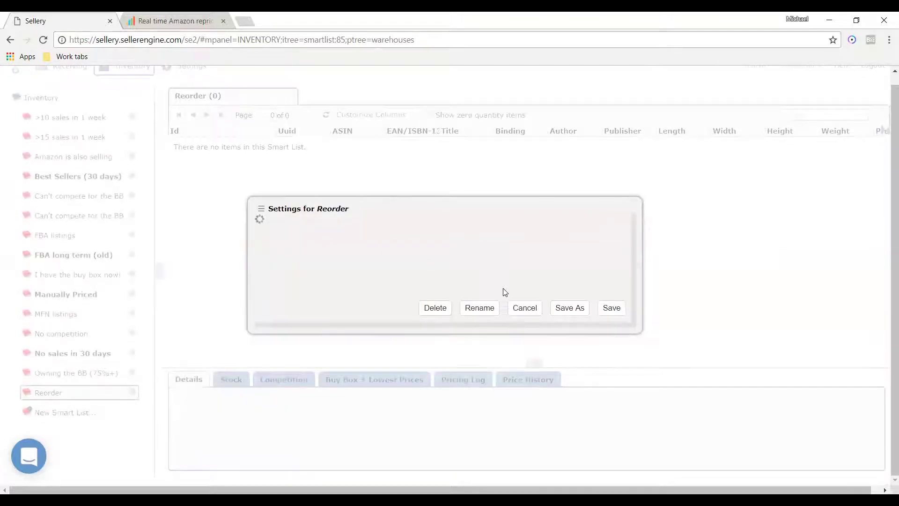
Review the subscription status and trial end date in the settings, and the pricing table on the SellerEngine repricer page
click(191, 83)
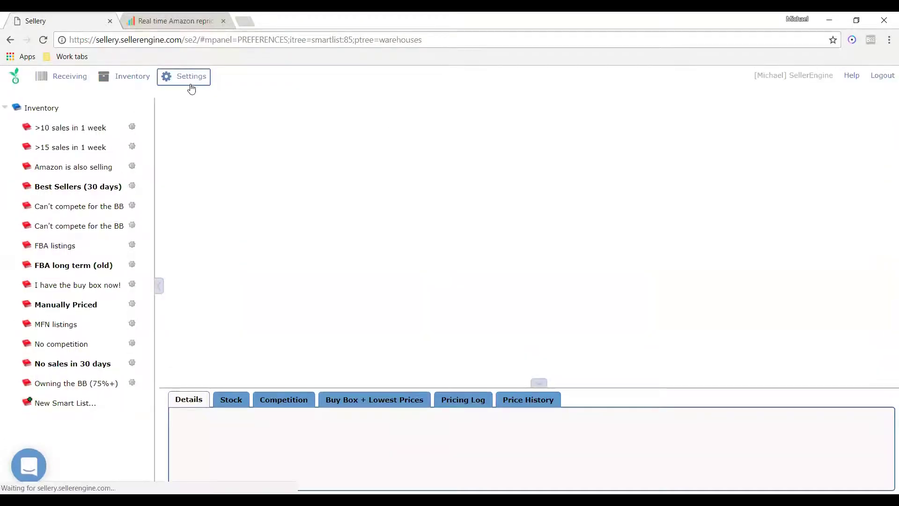
click(52, 422)
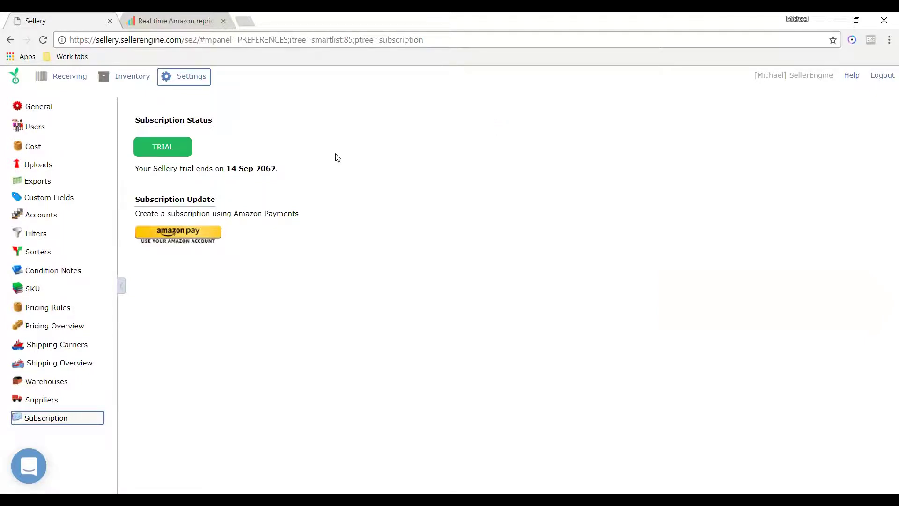
drag(280, 169, 147, 170)
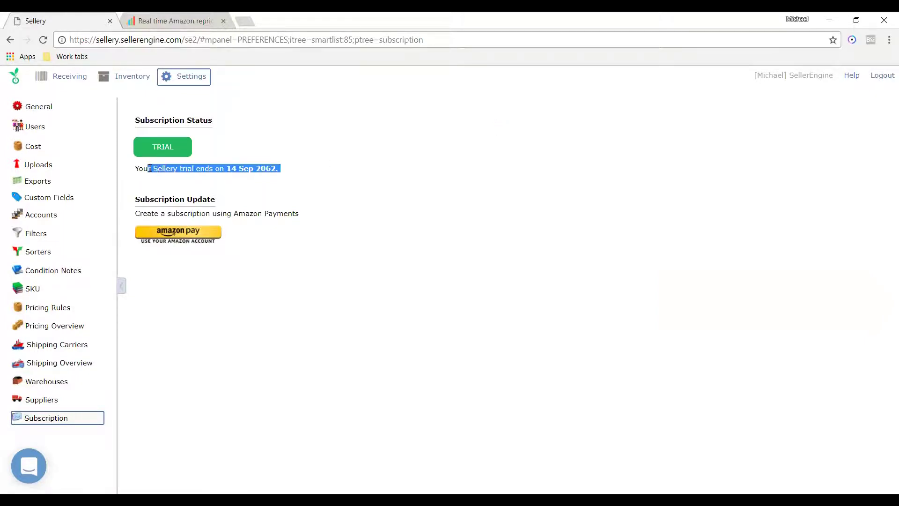
click(156, 80)
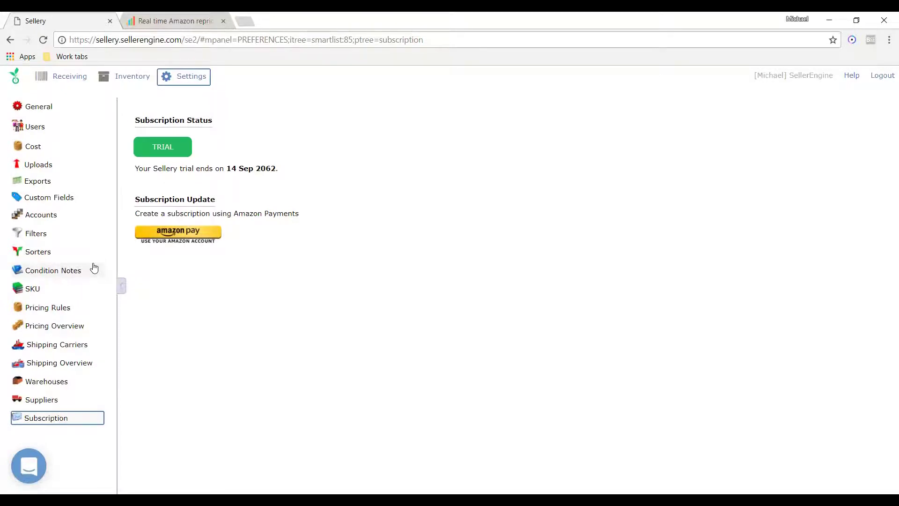
click(187, 24)
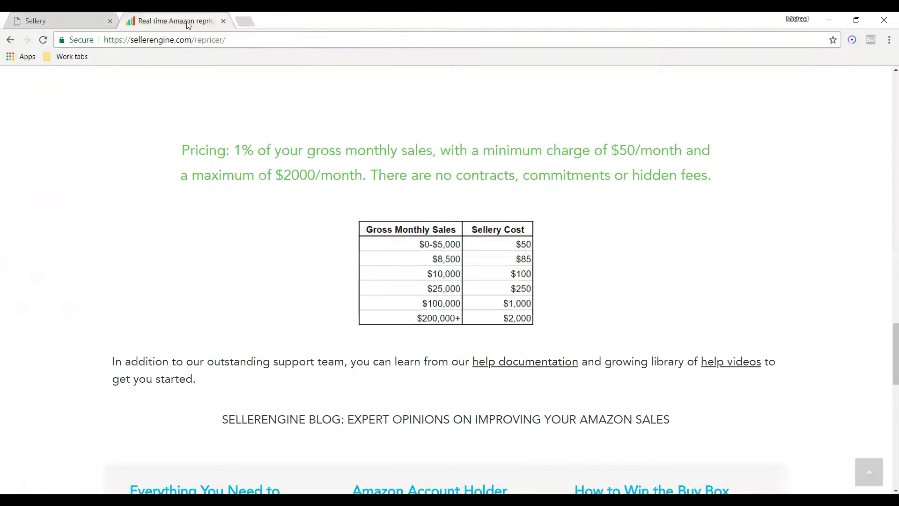